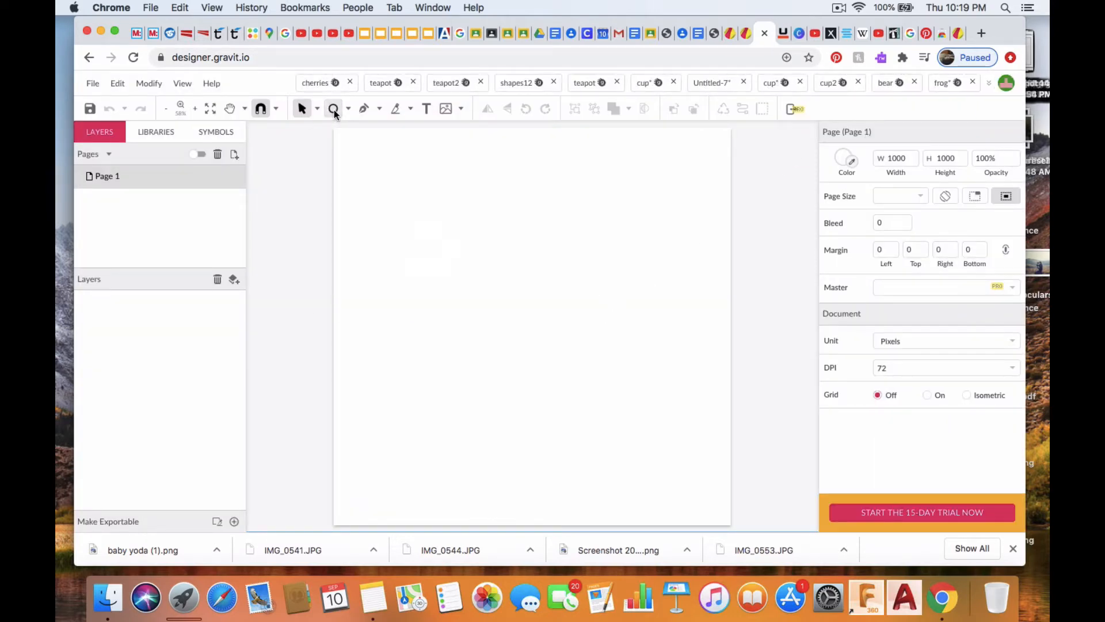
# Draw a rectangle about 326 by 397 px near the middle of the page for the frog's body
pyautogui.click(333, 109)
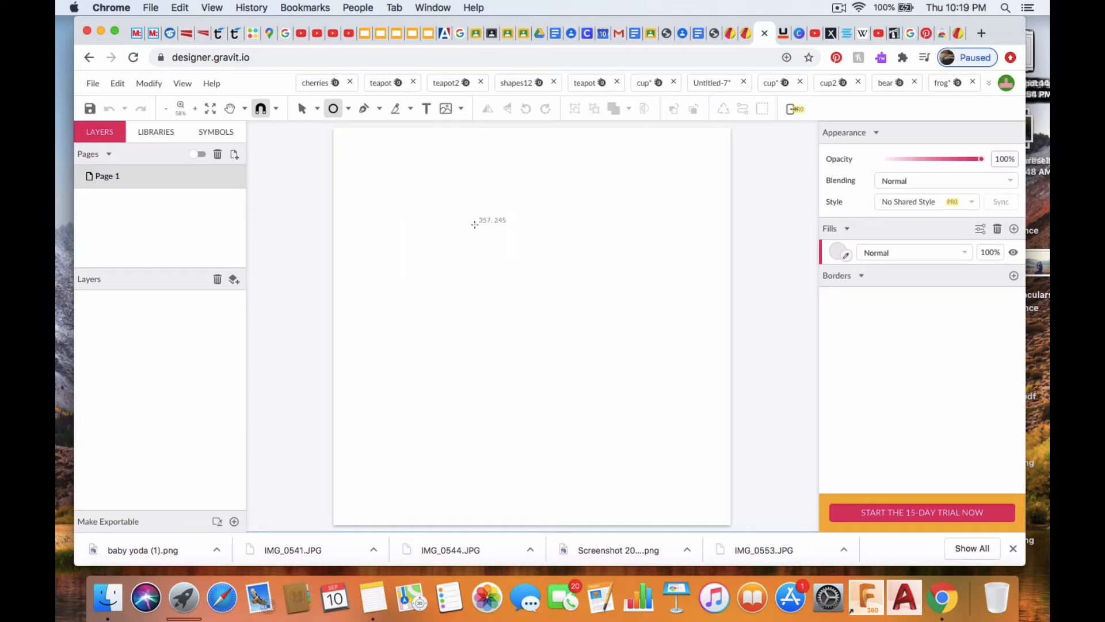
pyautogui.click(348, 109)
pyautogui.click(371, 147)
pyautogui.moveTo(483, 244)
pyautogui.mouseDown()
pyautogui.moveTo(619, 380)
pyautogui.moveTo(607, 388)
pyautogui.moveTo(613, 402)
pyautogui.mouseUp()
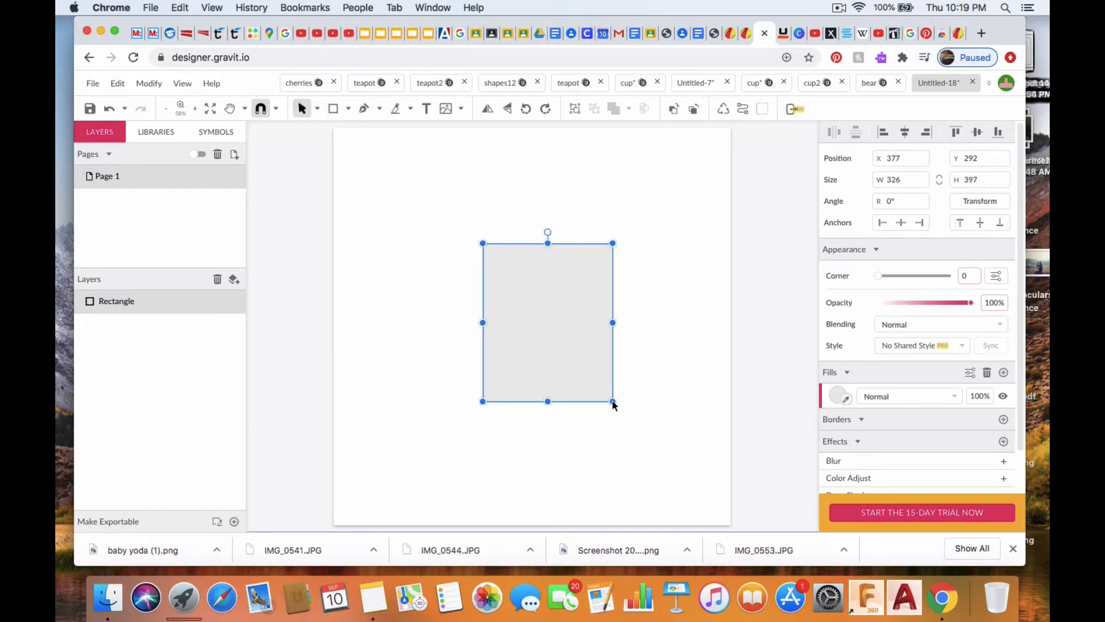
# Fill the body rectangle with dark green #219D21 and round its corners to about 140
pyautogui.click(837, 395)
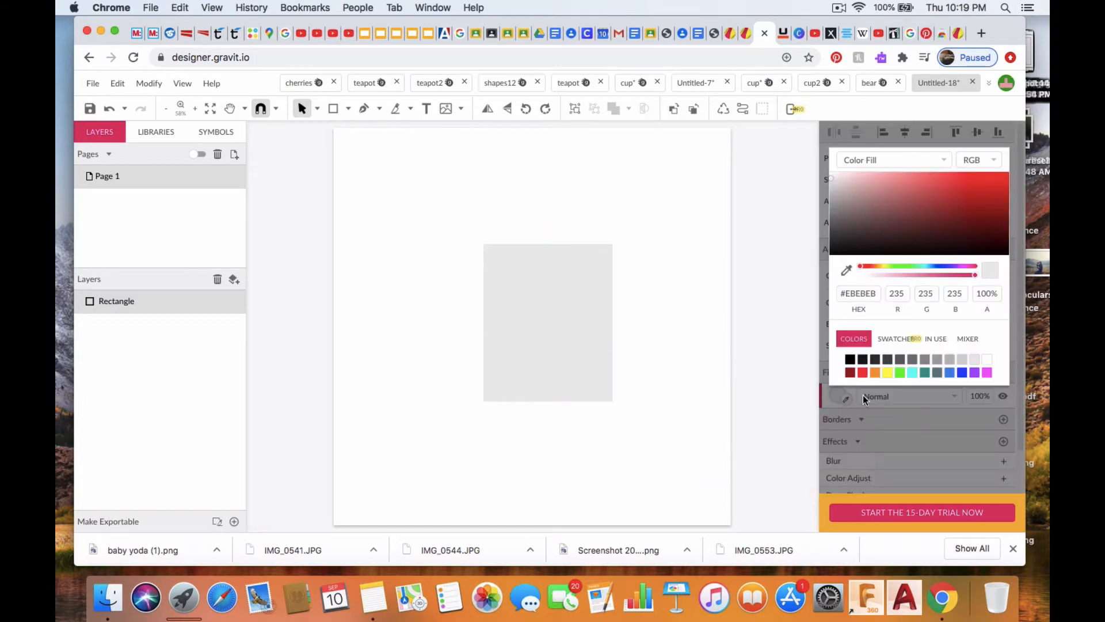
pyautogui.click(899, 373)
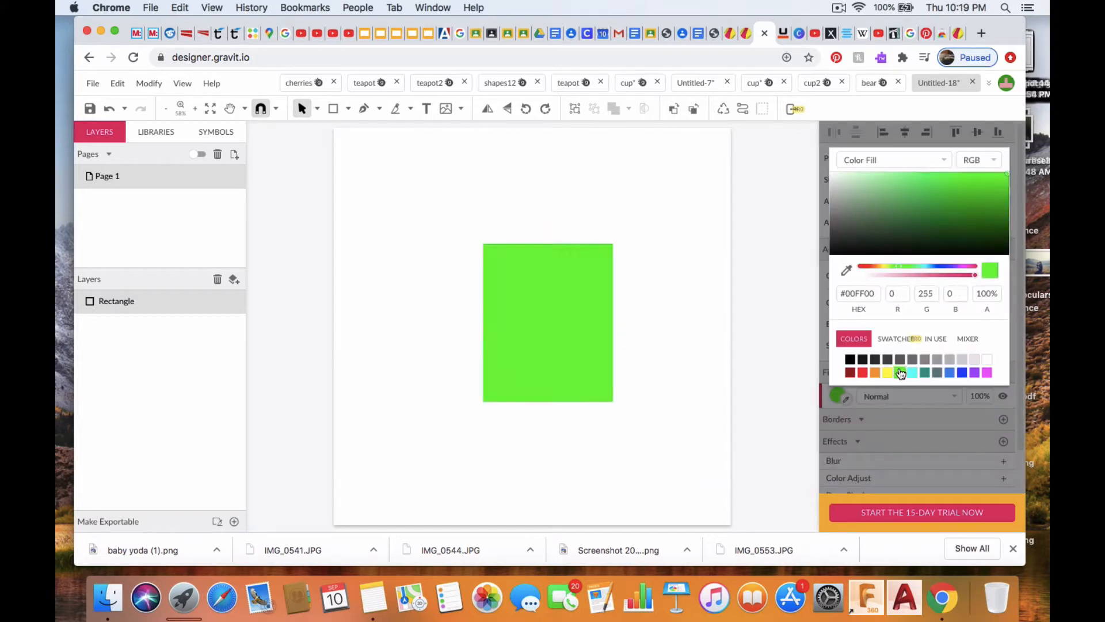
pyautogui.click(972, 205)
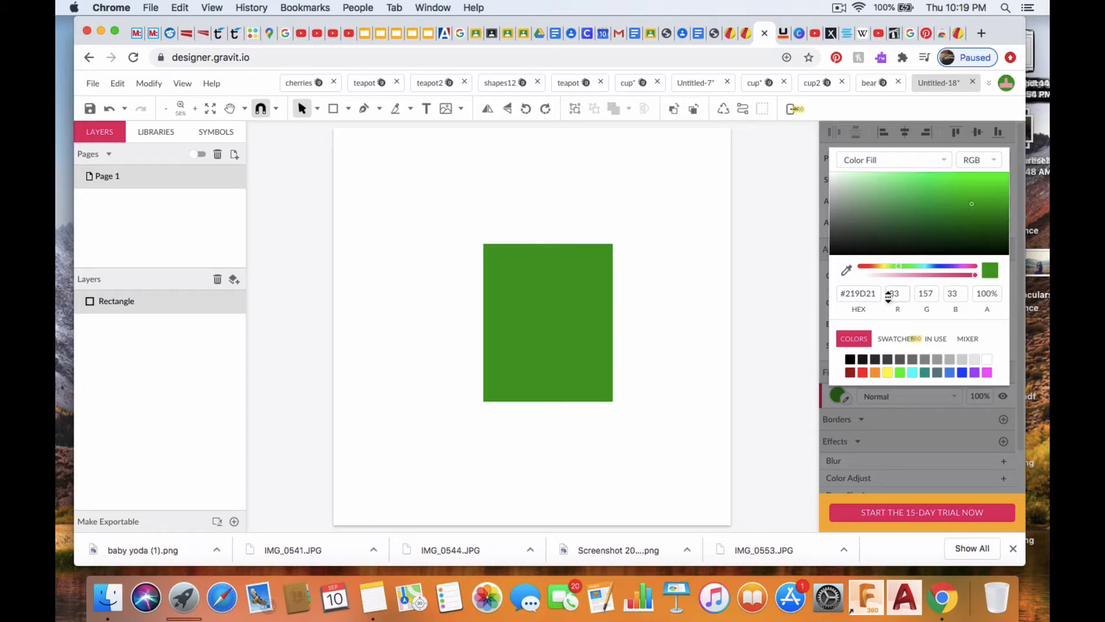
pyautogui.click(915, 417)
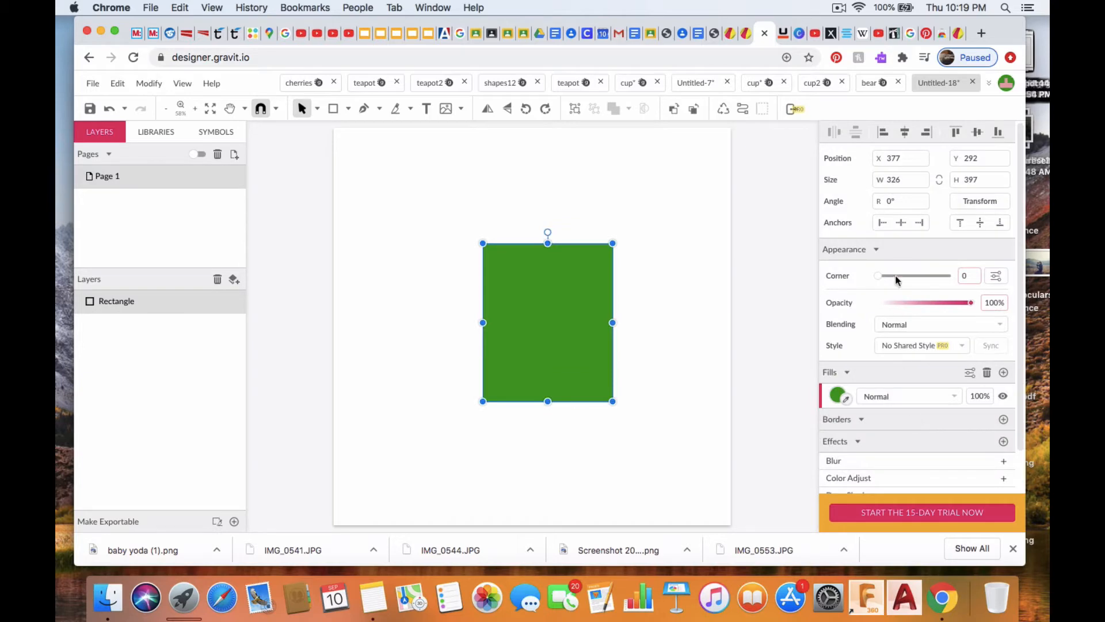
pyautogui.moveTo(878, 275); pyautogui.dragTo(939, 274)
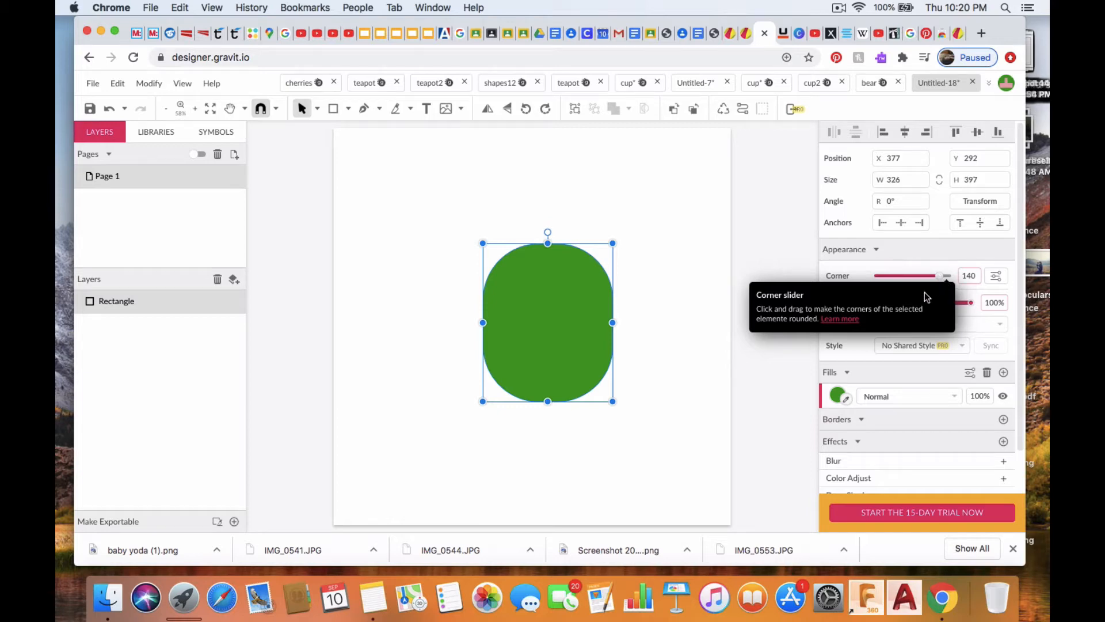
# Draw a circle about 142 px across on the empty page area to the upper left of the body
pyautogui.click(348, 109)
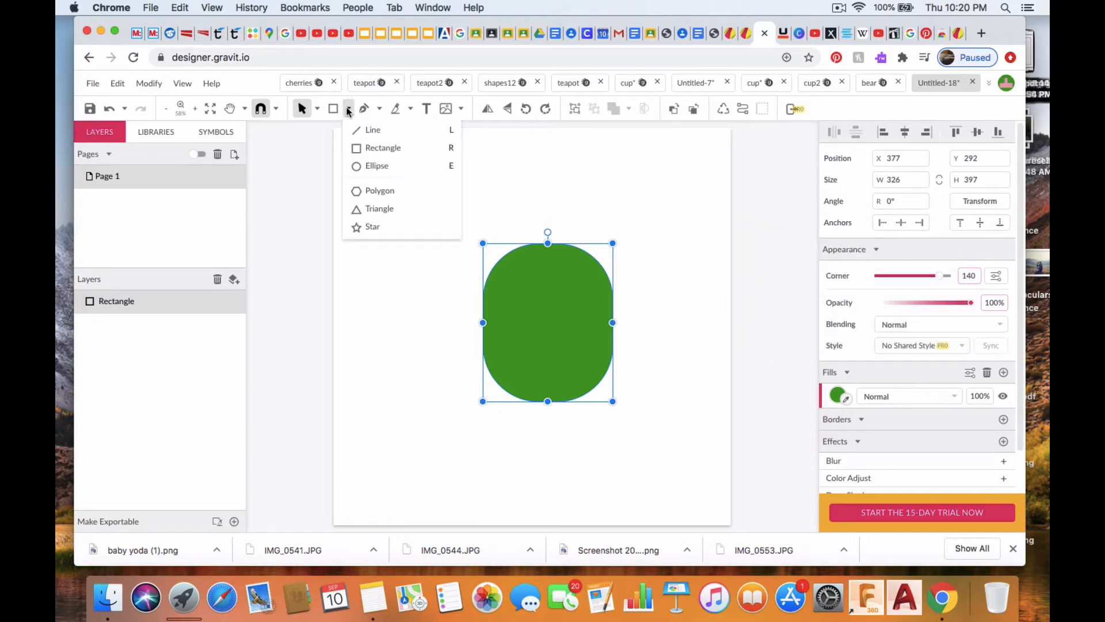
pyautogui.click(369, 166)
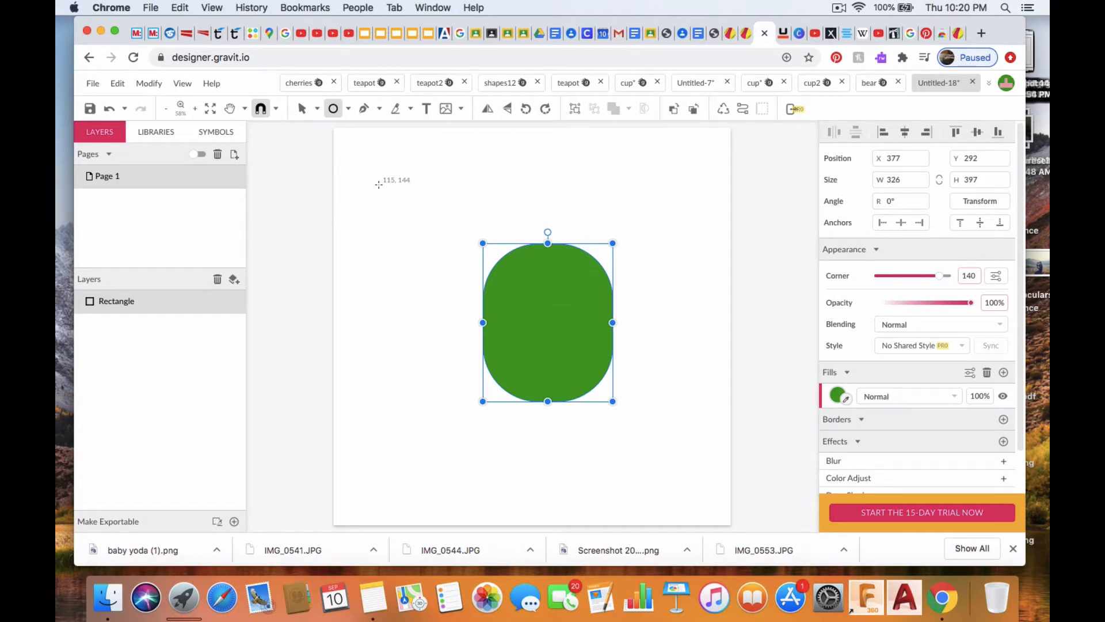
pyautogui.moveTo(380, 189); pyautogui.dragTo(437, 224)
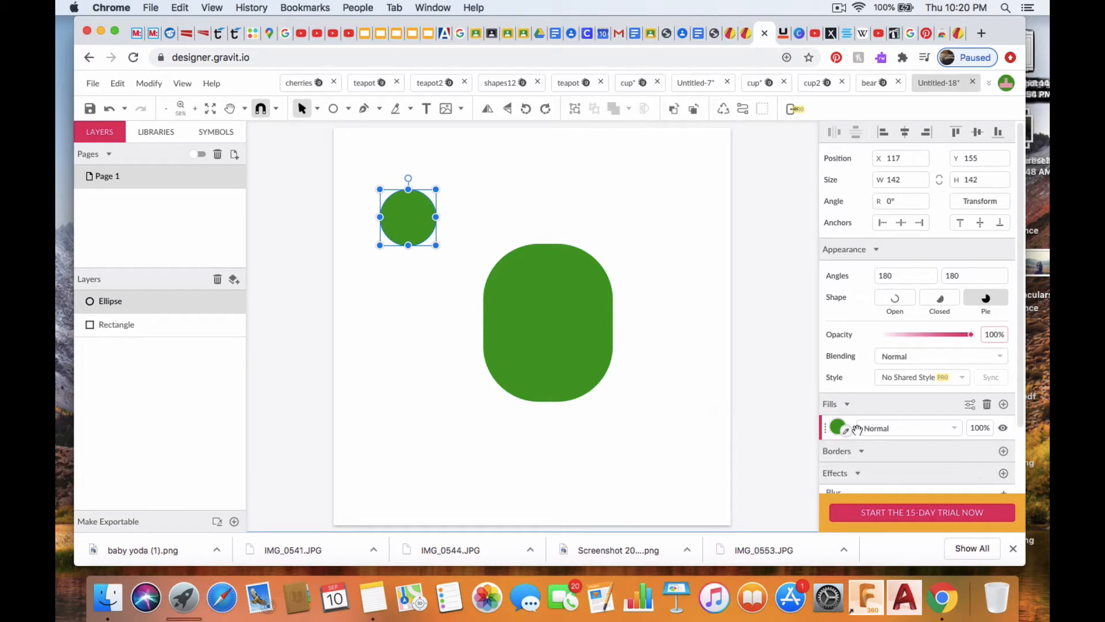
# Give the circle a 20 px border in the green sampled from the body and a white fill
pyautogui.click(1002, 452)
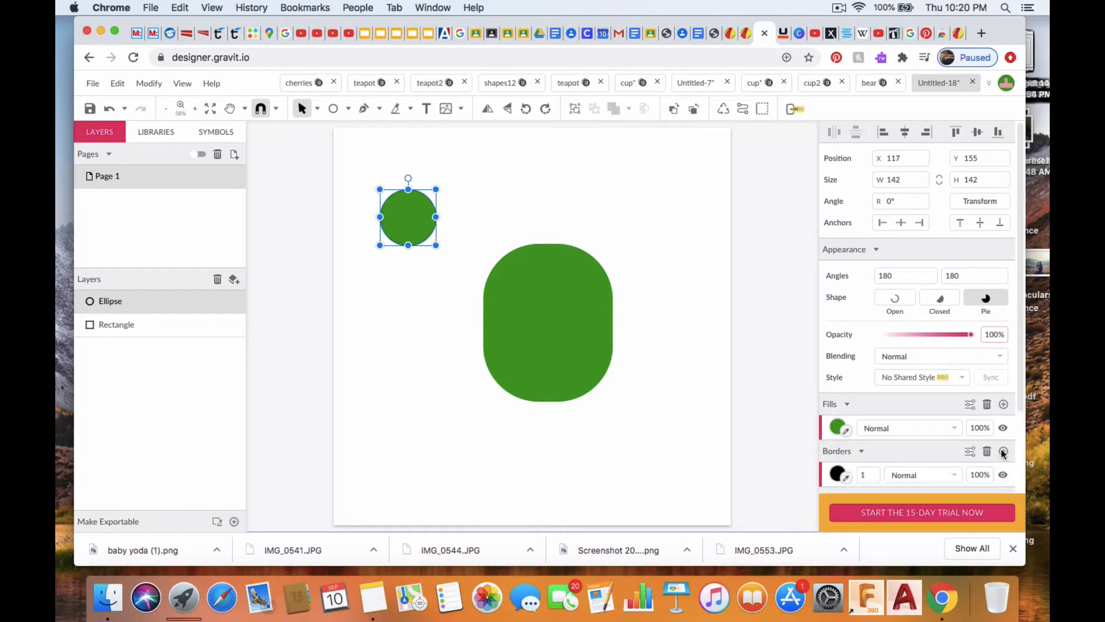
pyautogui.click(846, 478)
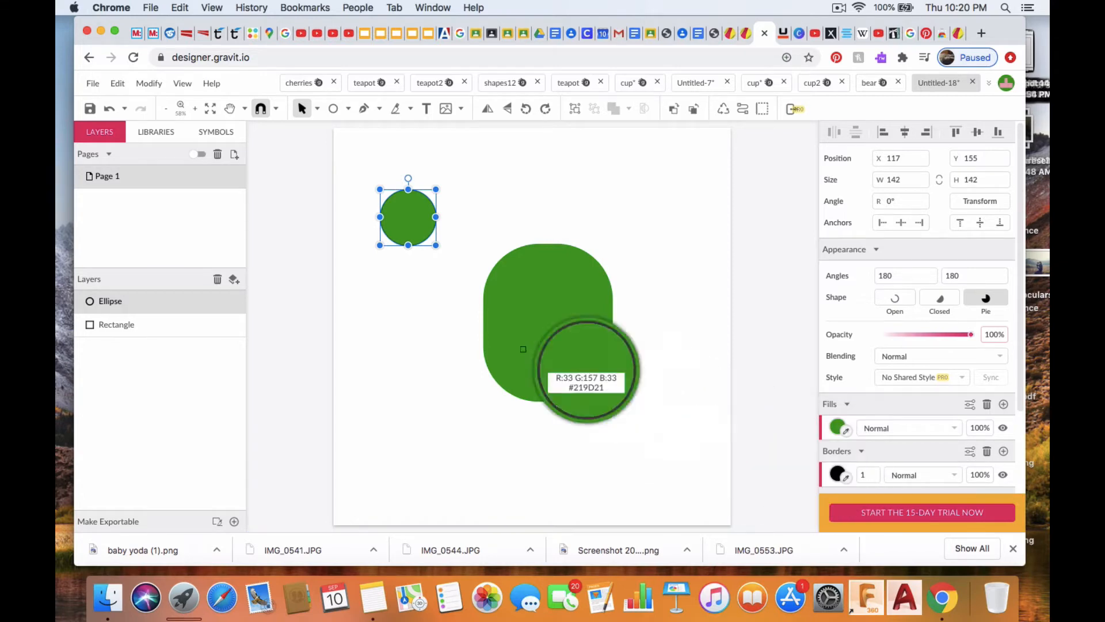
pyautogui.click(545, 346)
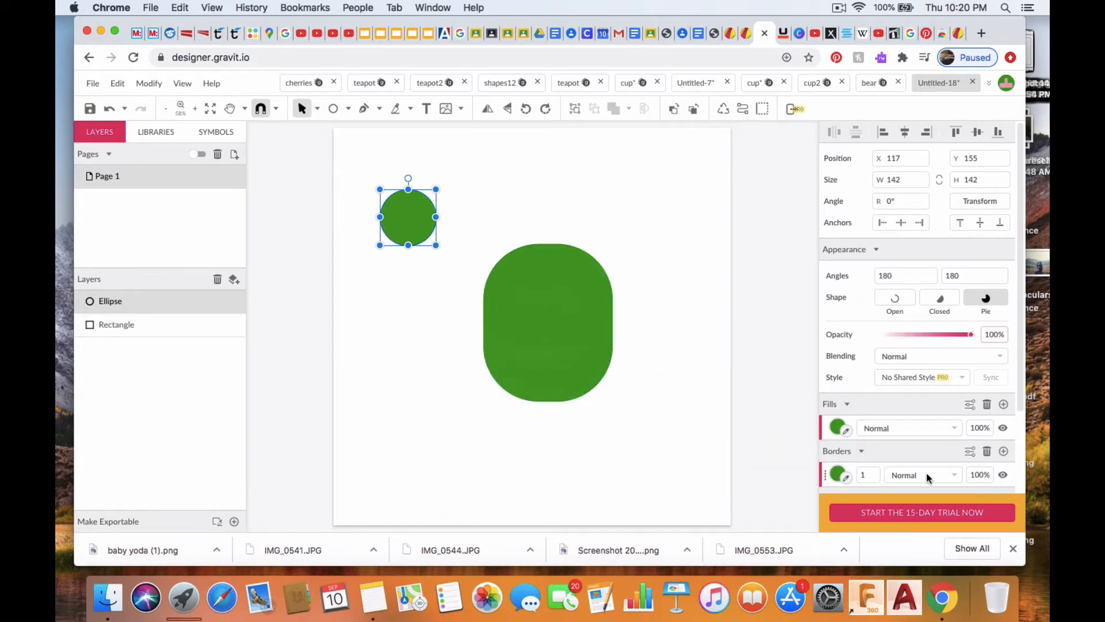
pyautogui.doubleClick(864, 474)
pyautogui.write('20')
pyautogui.click(838, 426)
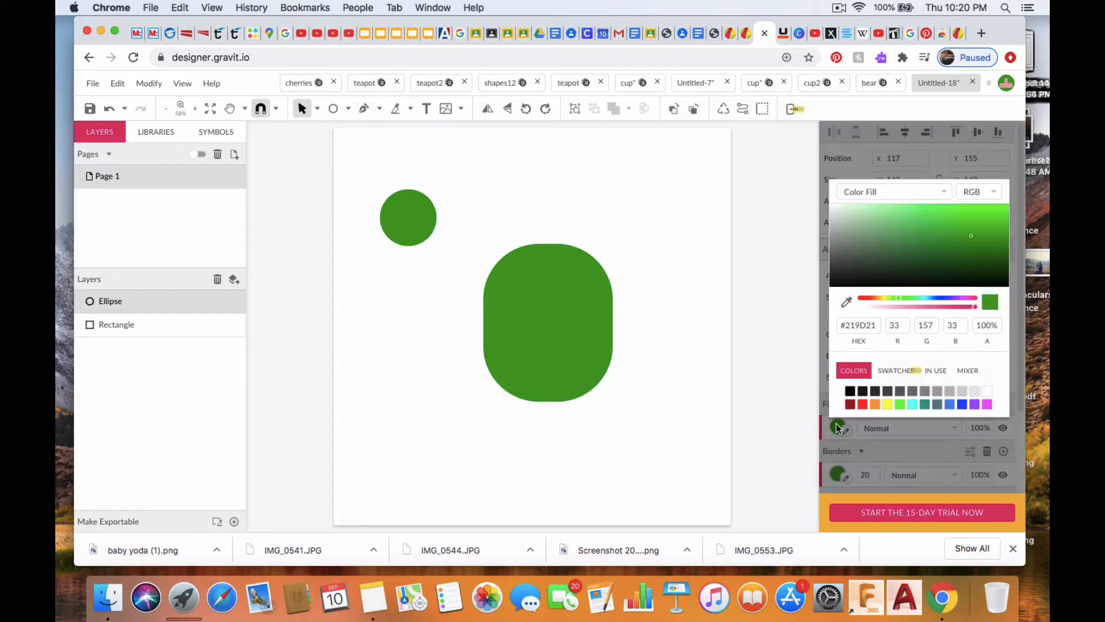
pyautogui.click(988, 392)
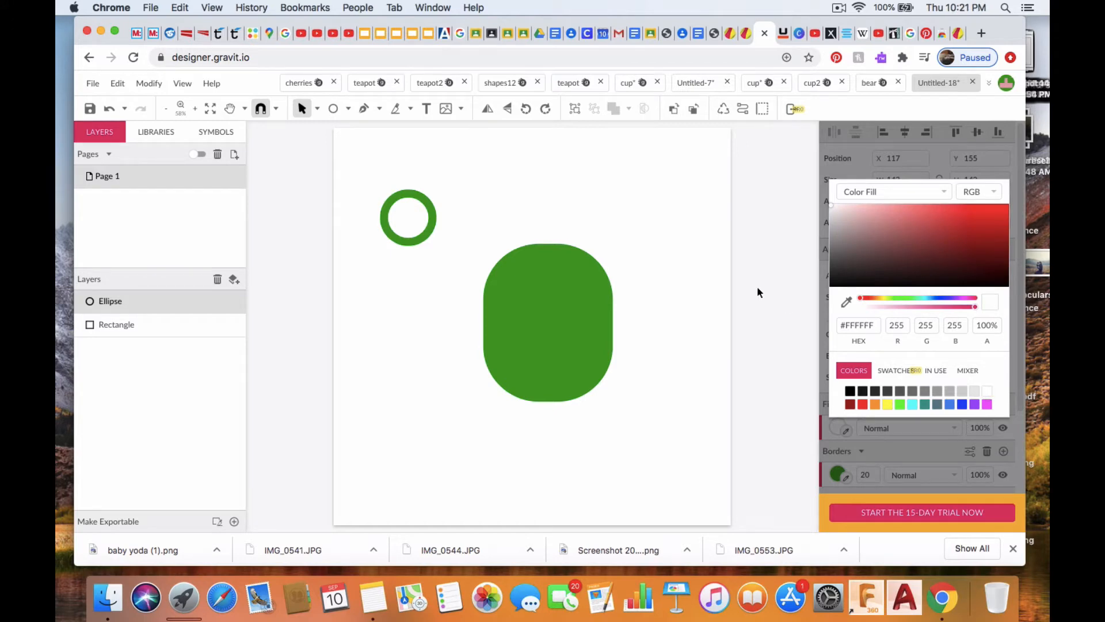
# Draw a small circle about 52 px across beside the ringed circle and fill it black
pyautogui.click(332, 109)
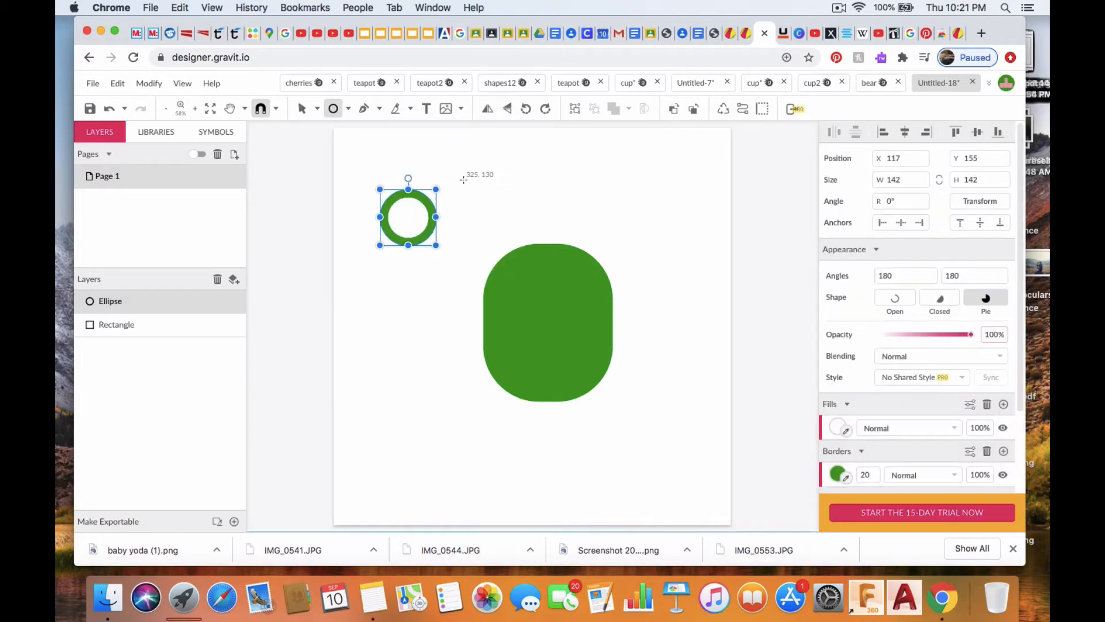
pyautogui.moveTo(463, 179); pyautogui.dragTo(479, 188)
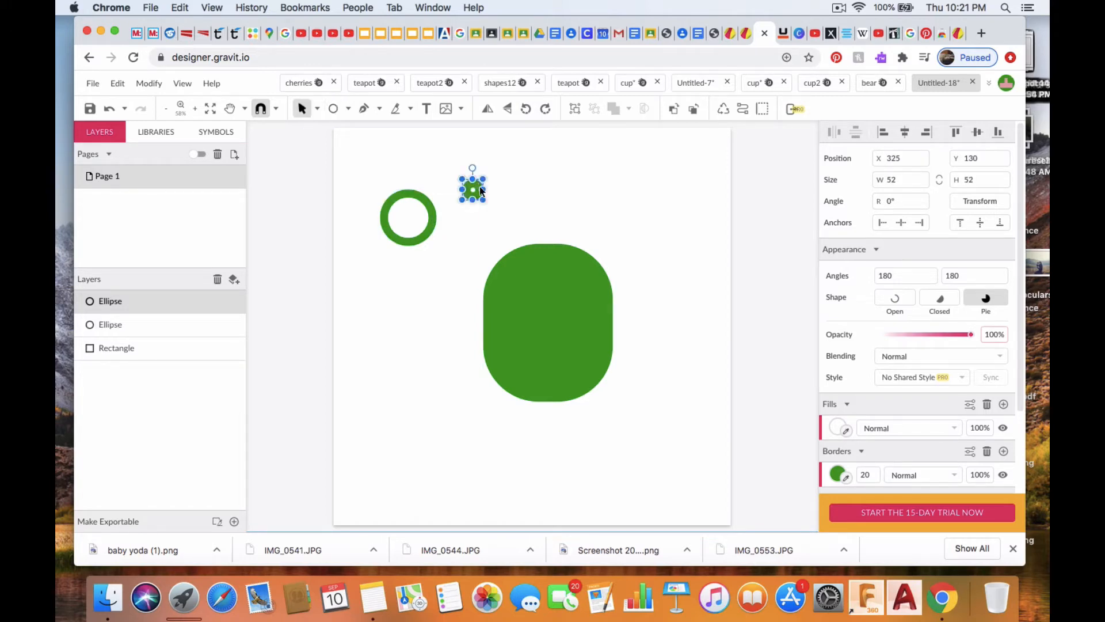
pyautogui.click(837, 429)
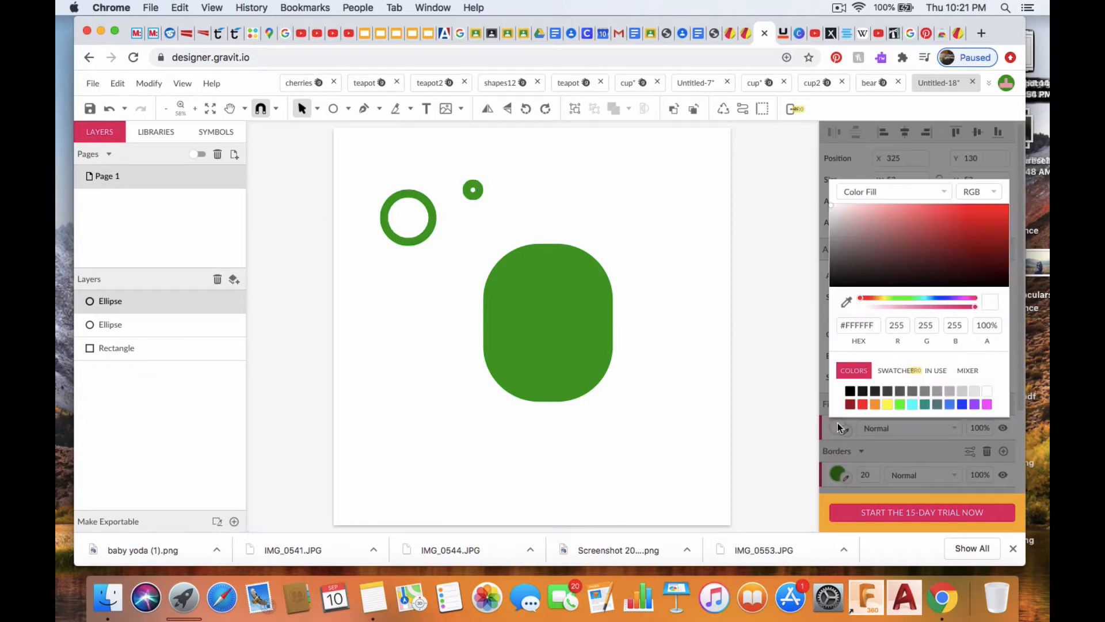
pyautogui.click(850, 391)
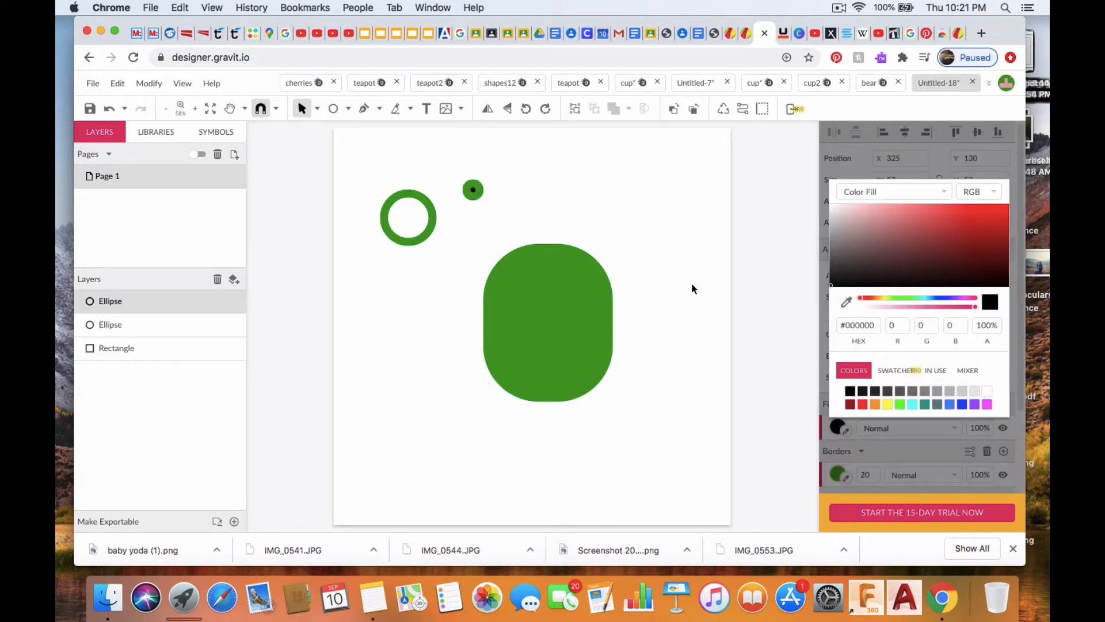
# Set the border width of the small black circle to 0
pyautogui.click(871, 475)
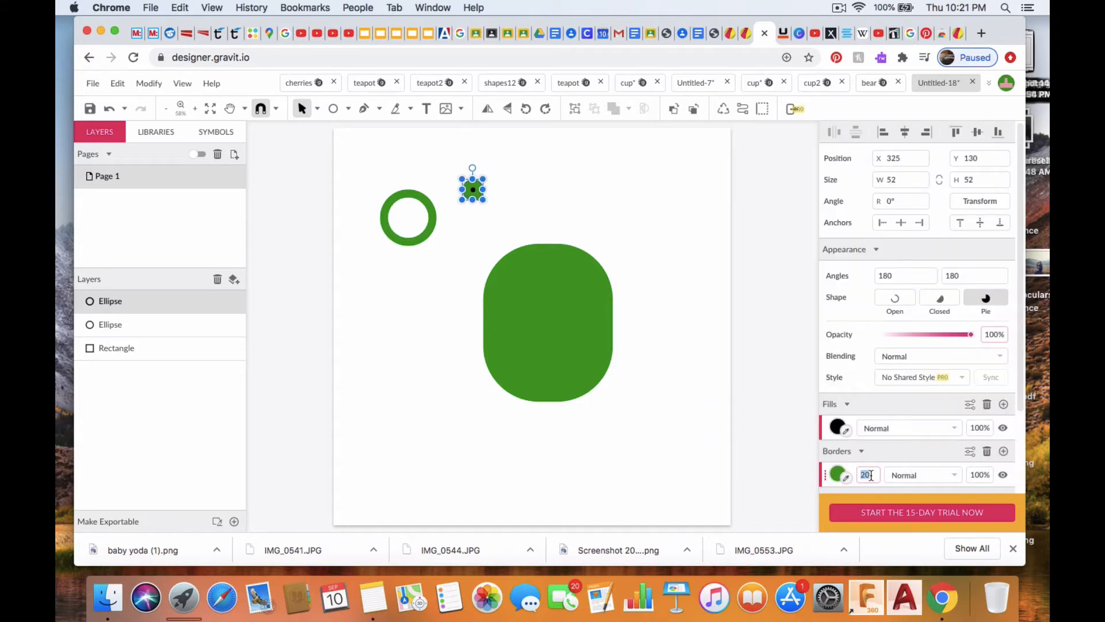
pyautogui.press('BackSpace')
pyautogui.click(526, 184)
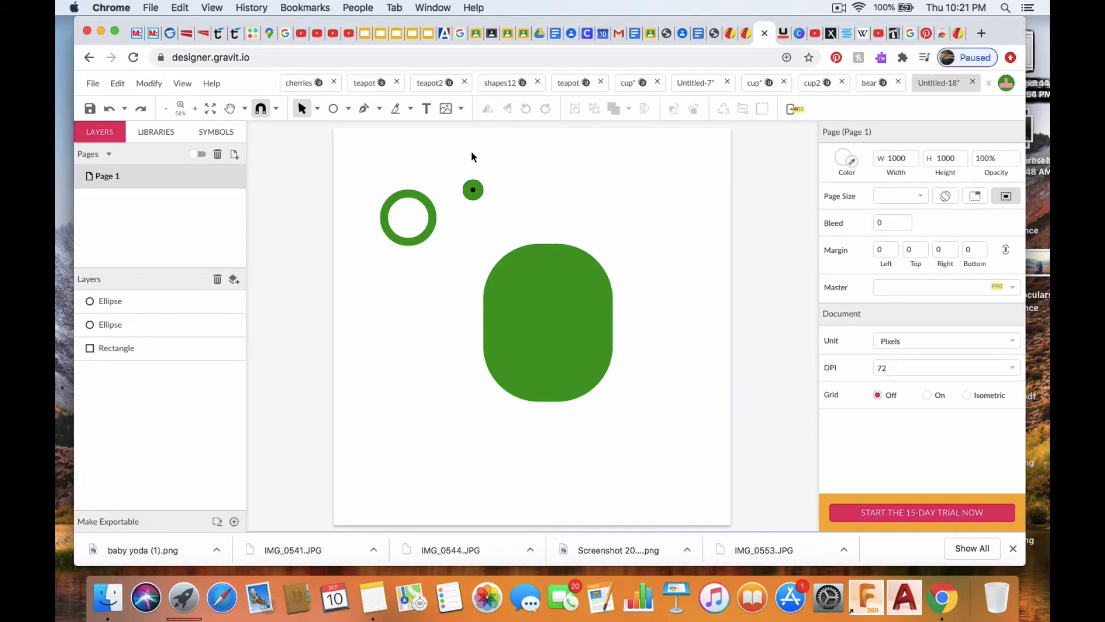
pyautogui.click(474, 187)
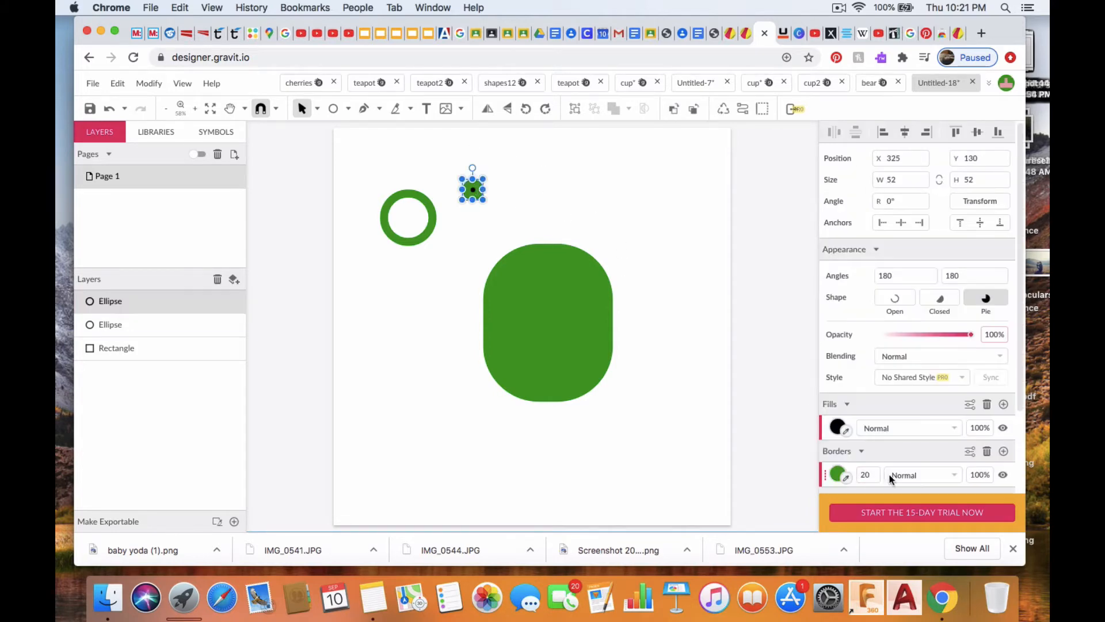
pyautogui.click(871, 473)
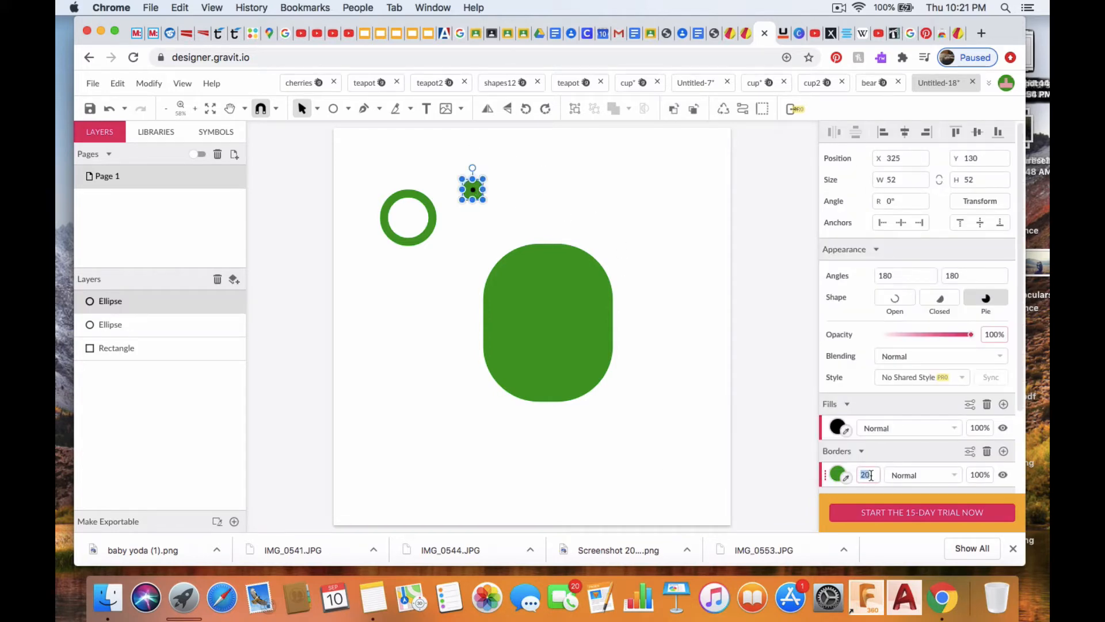
pyautogui.write('0')
pyautogui.press('Return')
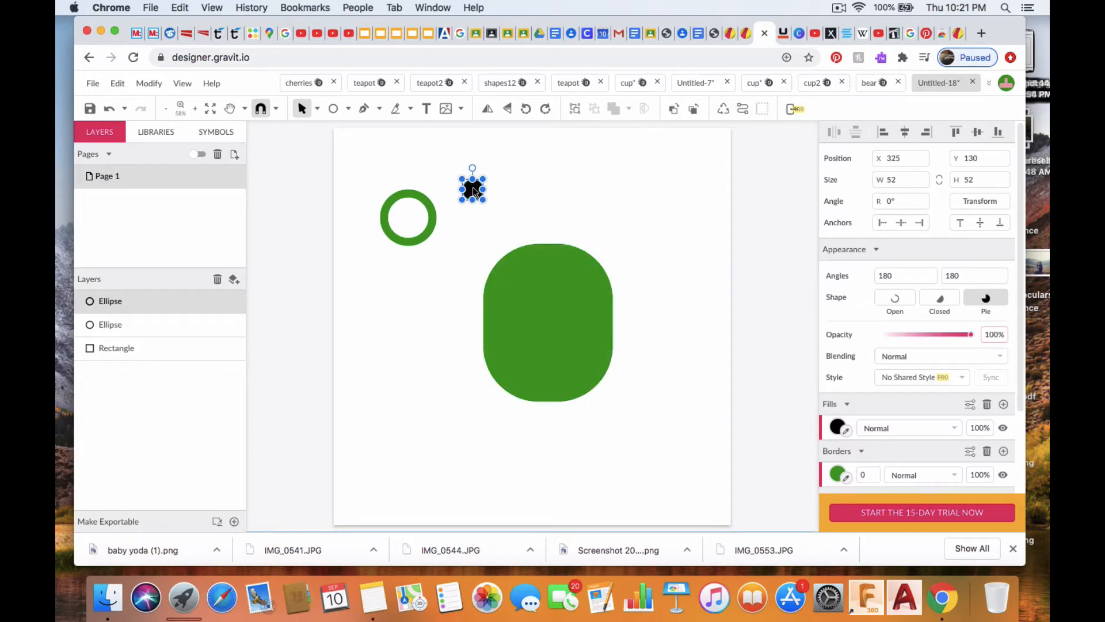
# Centre the black circle inside the white circle and group the two as one eye
pyautogui.moveTo(474, 191); pyautogui.dragTo(409, 219)
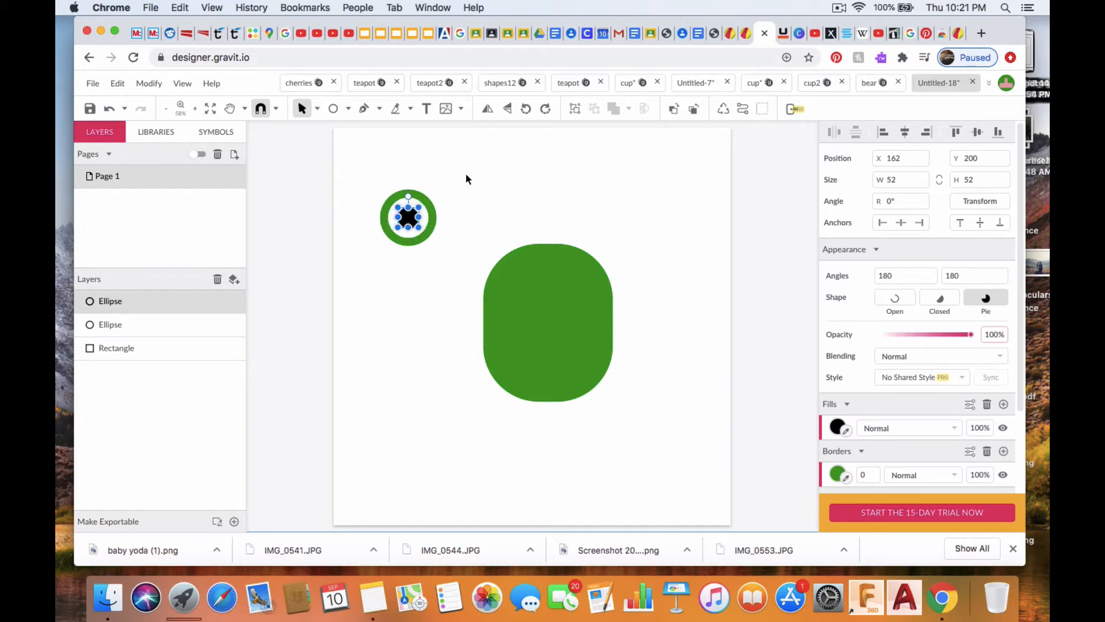
pyautogui.moveTo(465, 179); pyautogui.dragTo(368, 258)
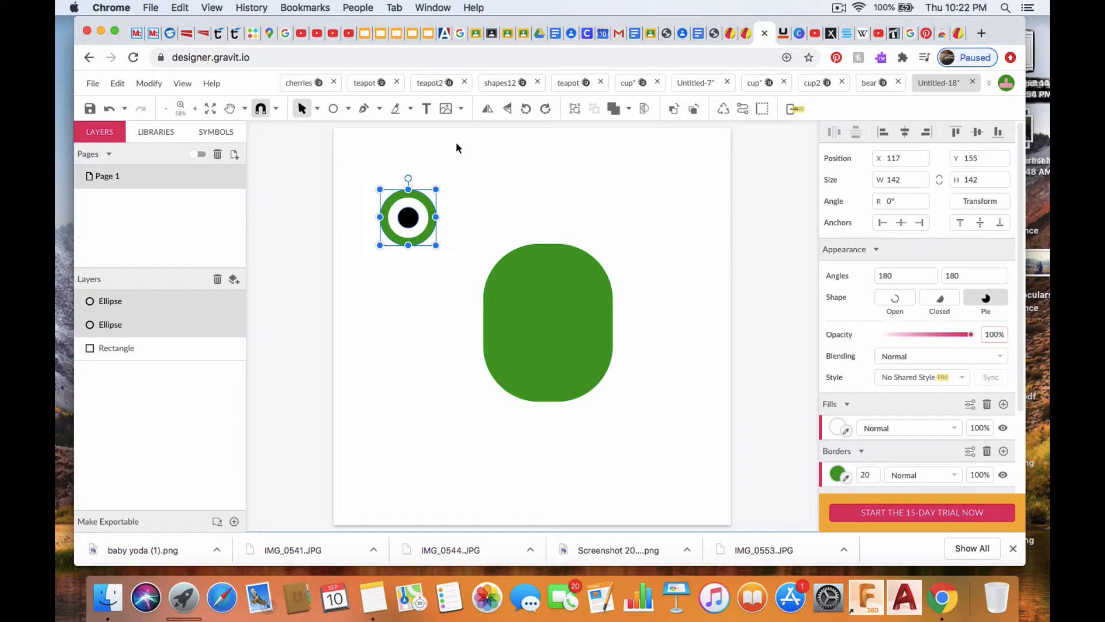
pyautogui.click(575, 110)
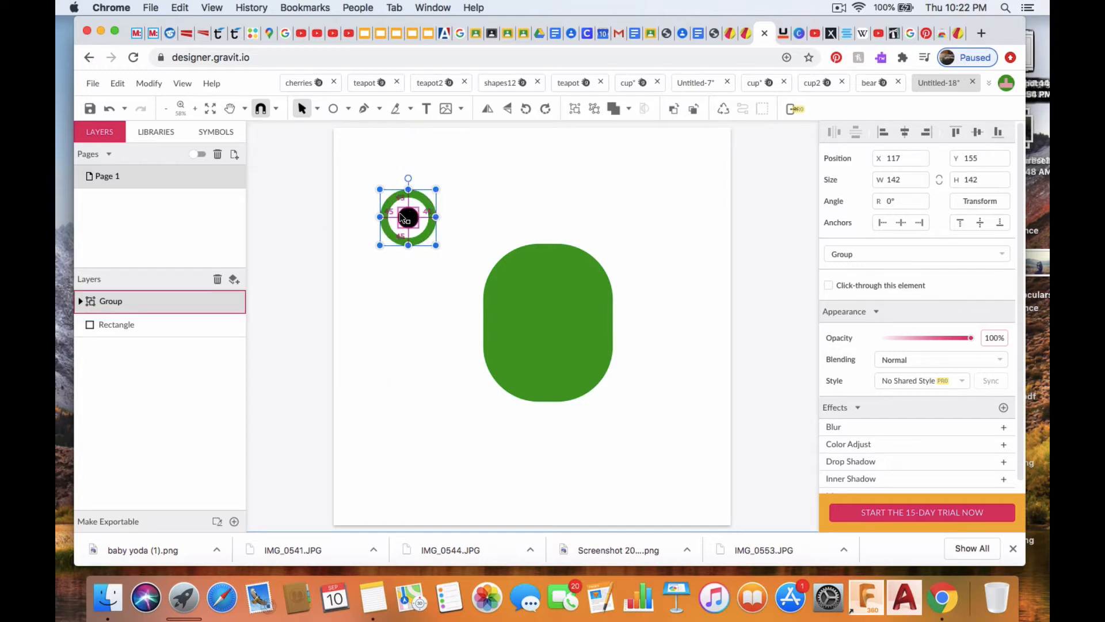
# Move the eye group onto the body's upper right corner and place a duplicate level with it on the upper left corner
pyautogui.moveTo(401, 216); pyautogui.dragTo(604, 255)
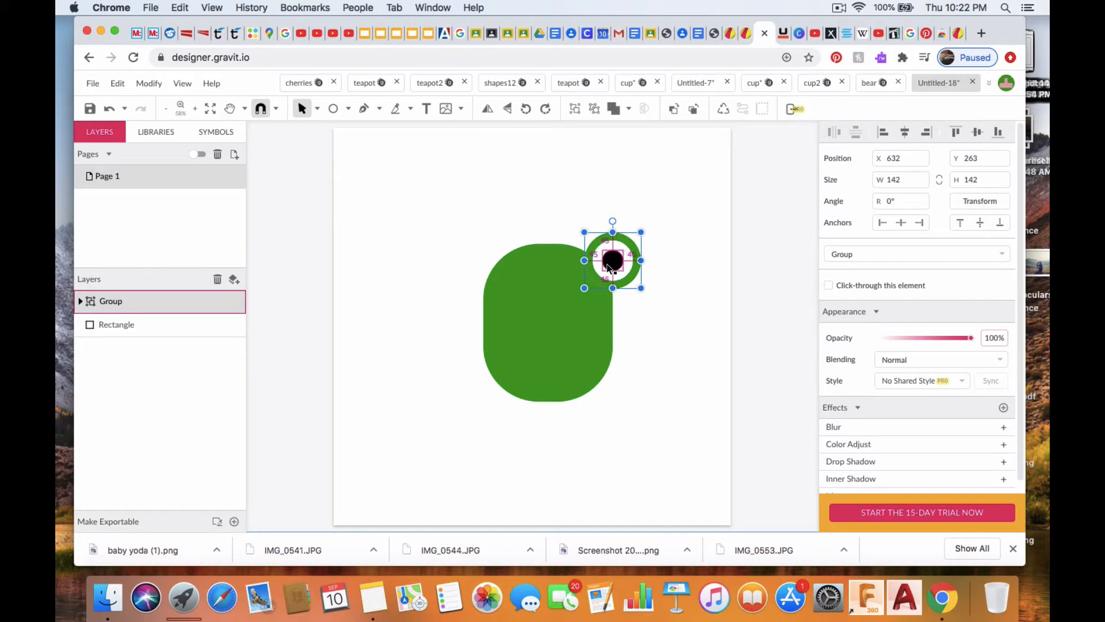
pyautogui.press('alt')
pyautogui.moveTo(618, 260); pyautogui.dragTo(486, 263)
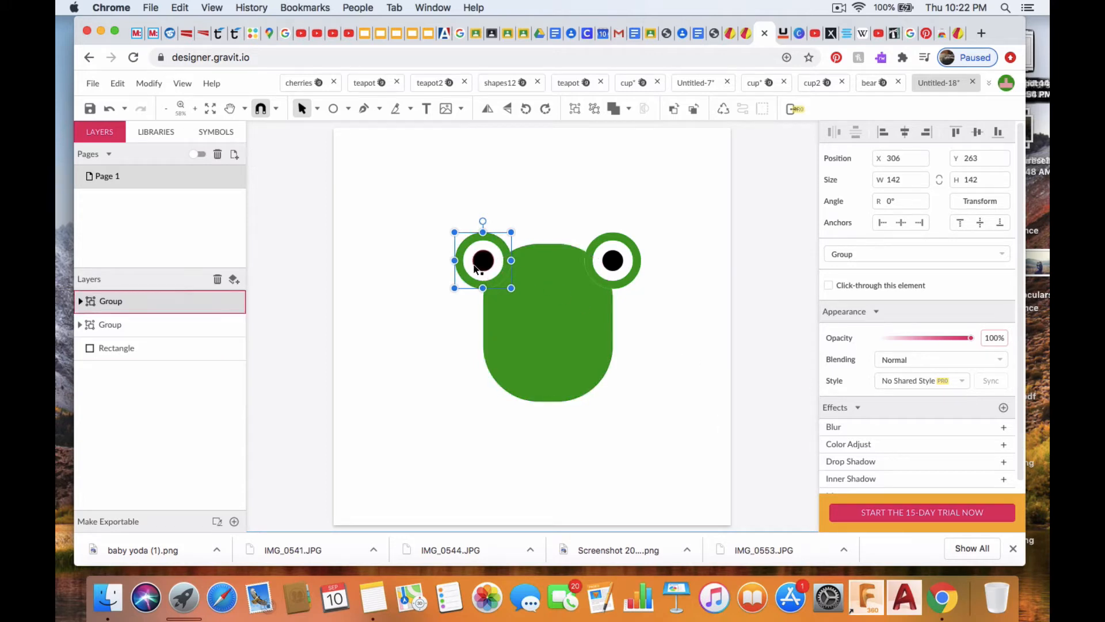
# Move both eyes inward along the same height, with the left eye at about X 346
pyautogui.moveTo(476, 268); pyautogui.dragTo(504, 272)
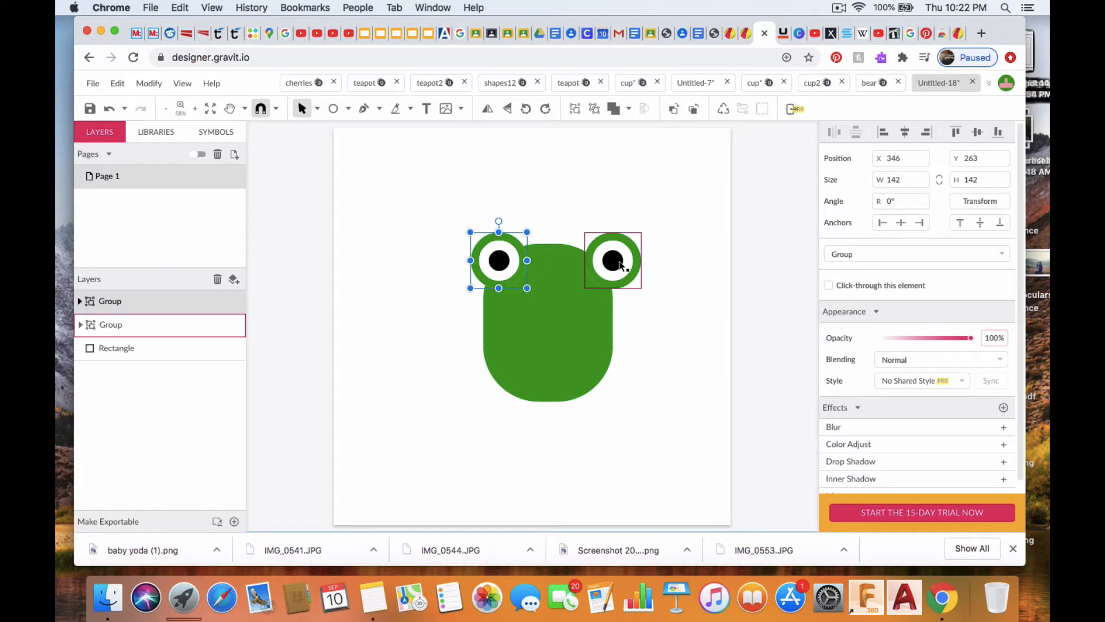
pyautogui.moveTo(621, 264); pyautogui.dragTo(595, 266)
pyautogui.click(665, 351)
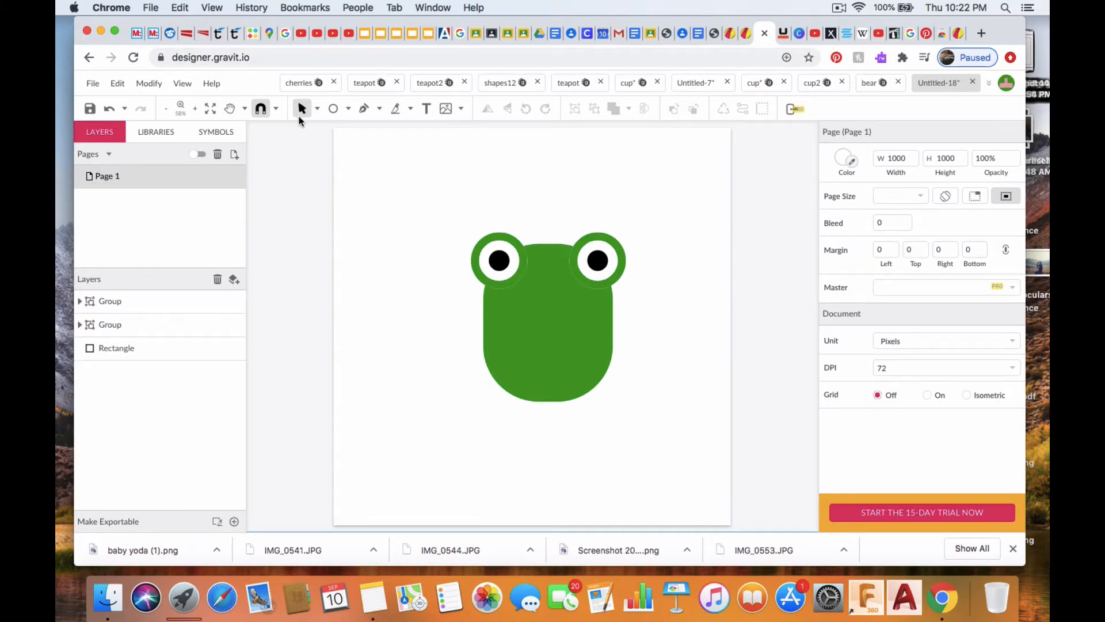
# Draw a tall rectangle about 101 by 283 px beside the frog's left eye and fill it with green #219D21 sampled from the body
pyautogui.click(348, 109)
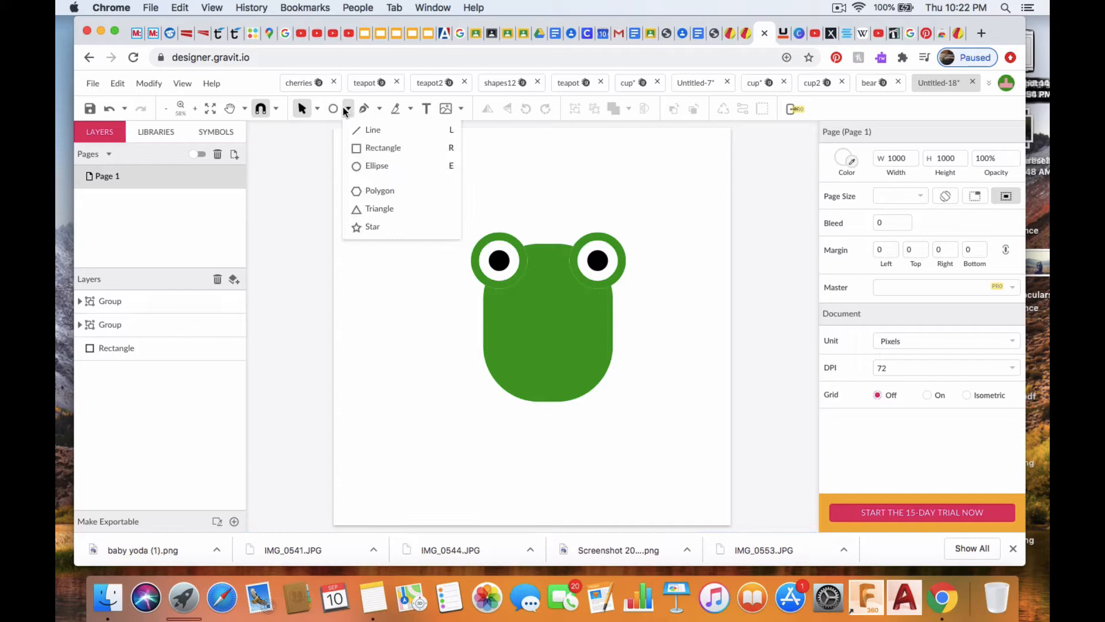
pyautogui.click(365, 146)
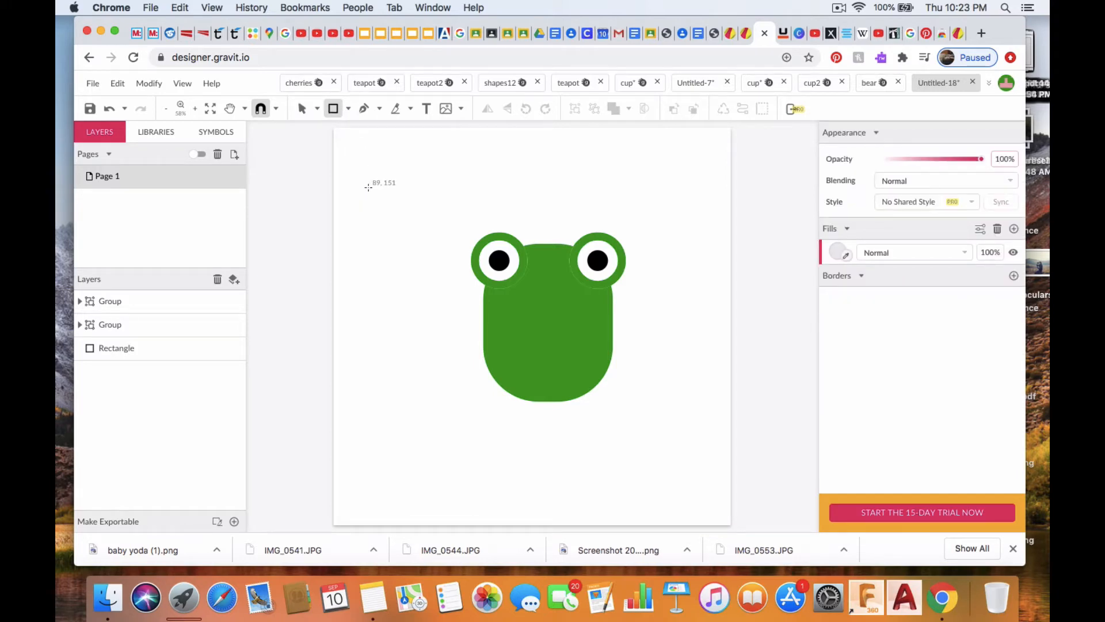
pyautogui.moveTo(368, 191)
pyautogui.mouseDown()
pyautogui.moveTo(397, 229)
pyautogui.moveTo(418, 316)
pyautogui.moveTo(411, 268)
pyautogui.moveTo(412, 291)
pyautogui.moveTo(402, 287)
pyautogui.mouseUp()
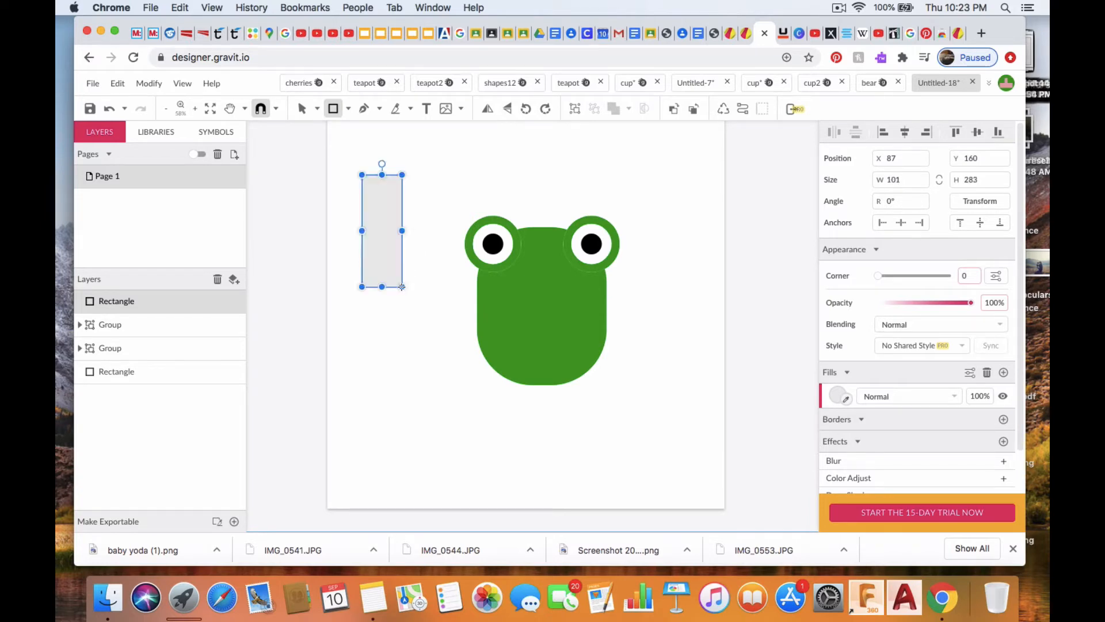
pyautogui.click(836, 397)
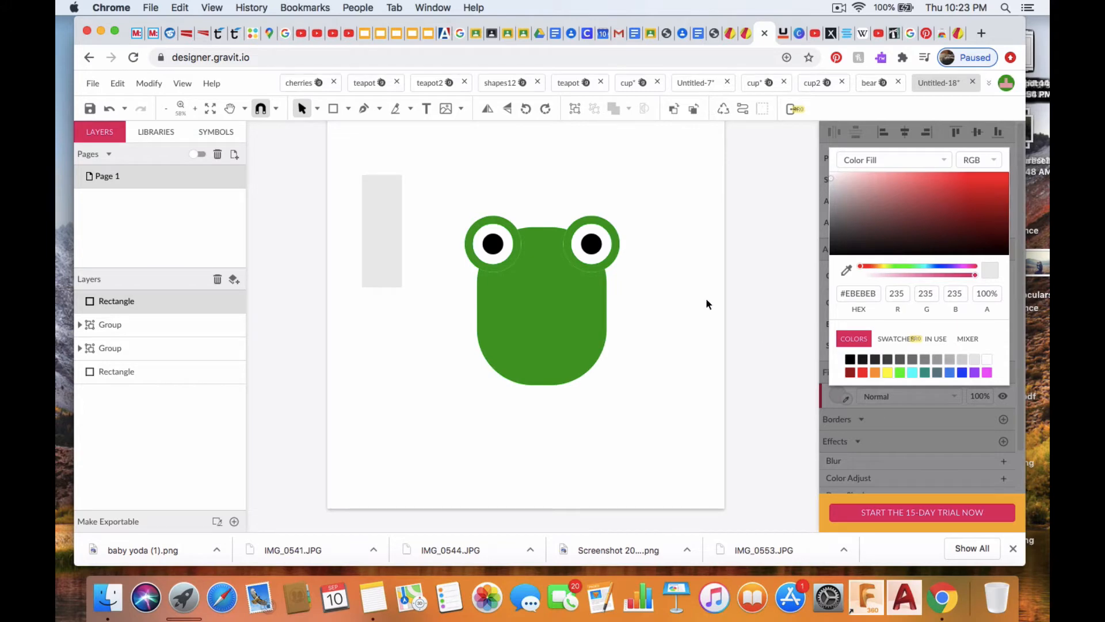
pyautogui.click(846, 272)
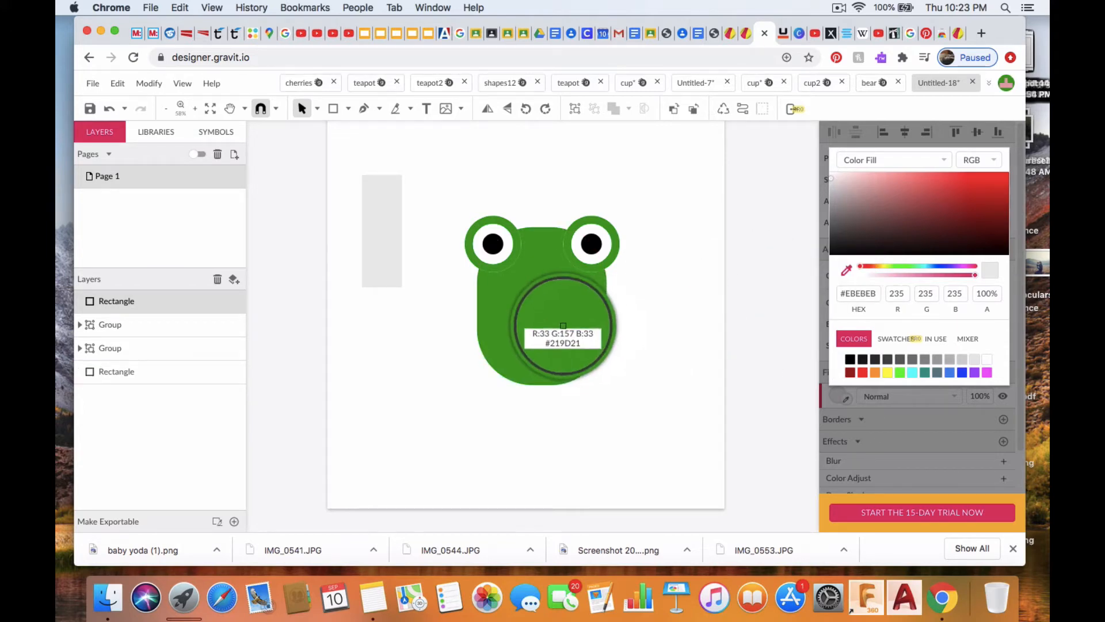
pyautogui.click(563, 326)
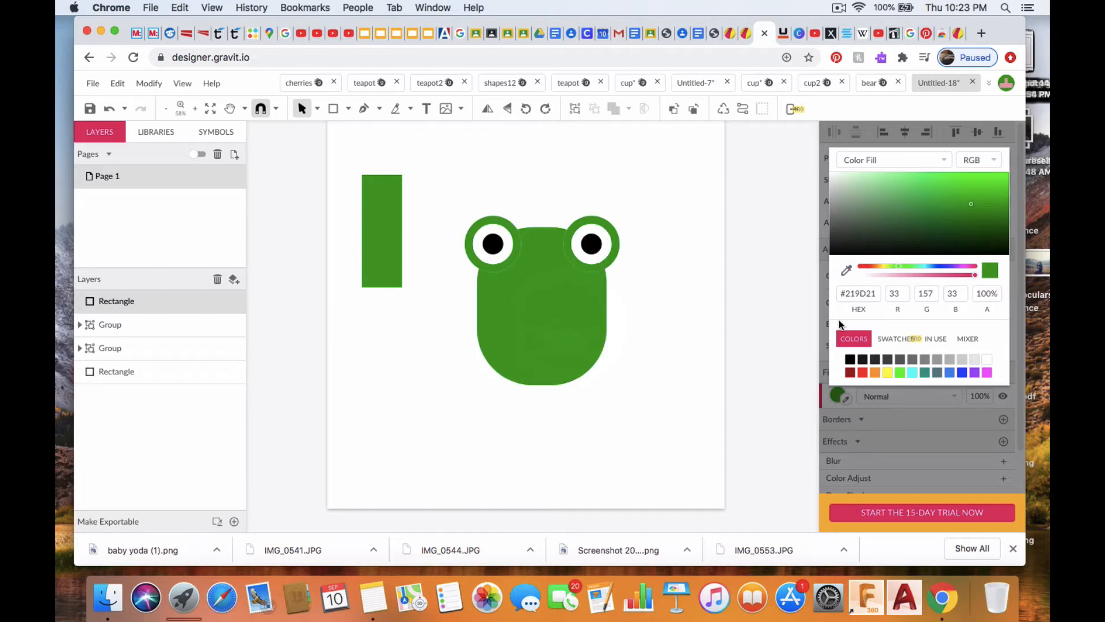
pyautogui.click(901, 397)
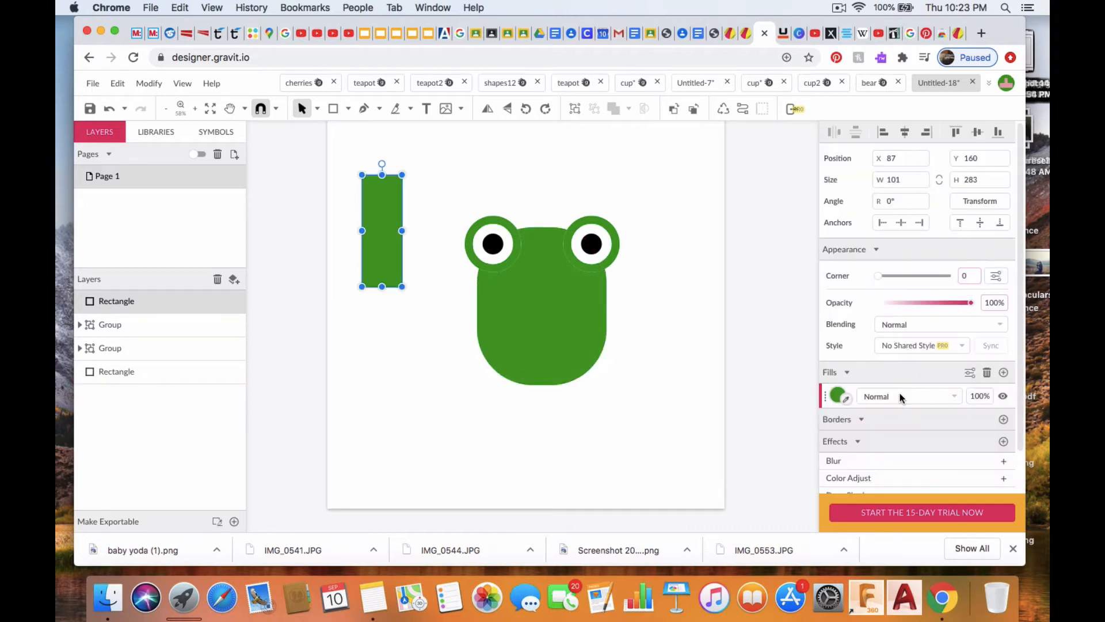
# Round the green rectangle's corners to 51 and rotate it to about 39.4° so it leans to the upper left
pyautogui.moveTo(879, 277); pyautogui.dragTo(950, 278)
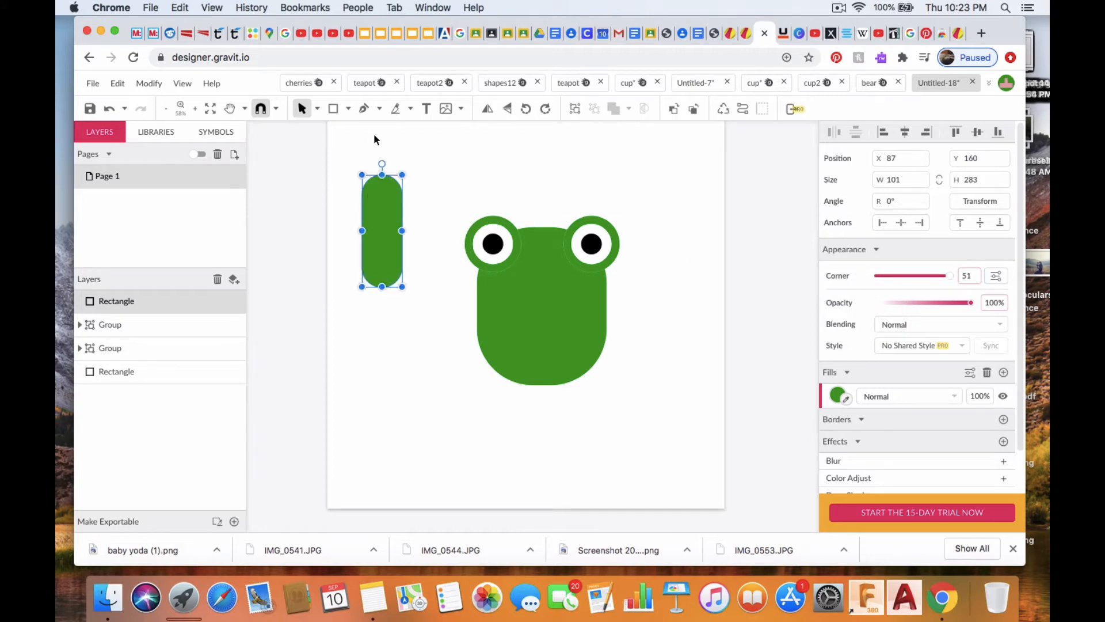
pyautogui.moveTo(383, 165); pyautogui.dragTo(346, 187)
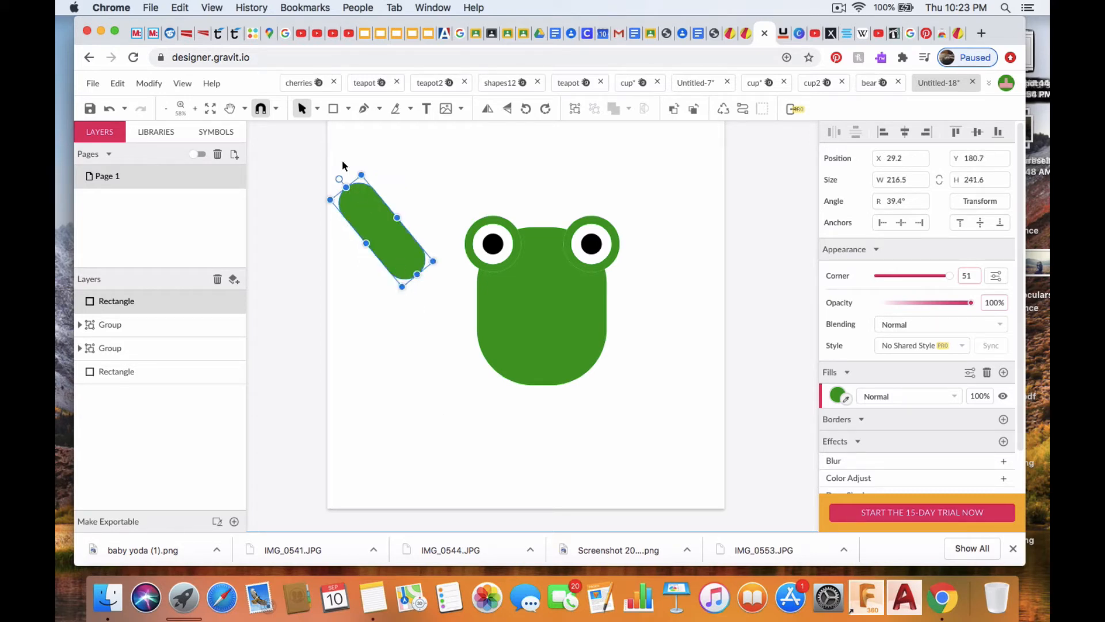
# Draw a circle about 70 px wide below the slanted green bar and fill it with bright green #00FF00
pyautogui.click(348, 109)
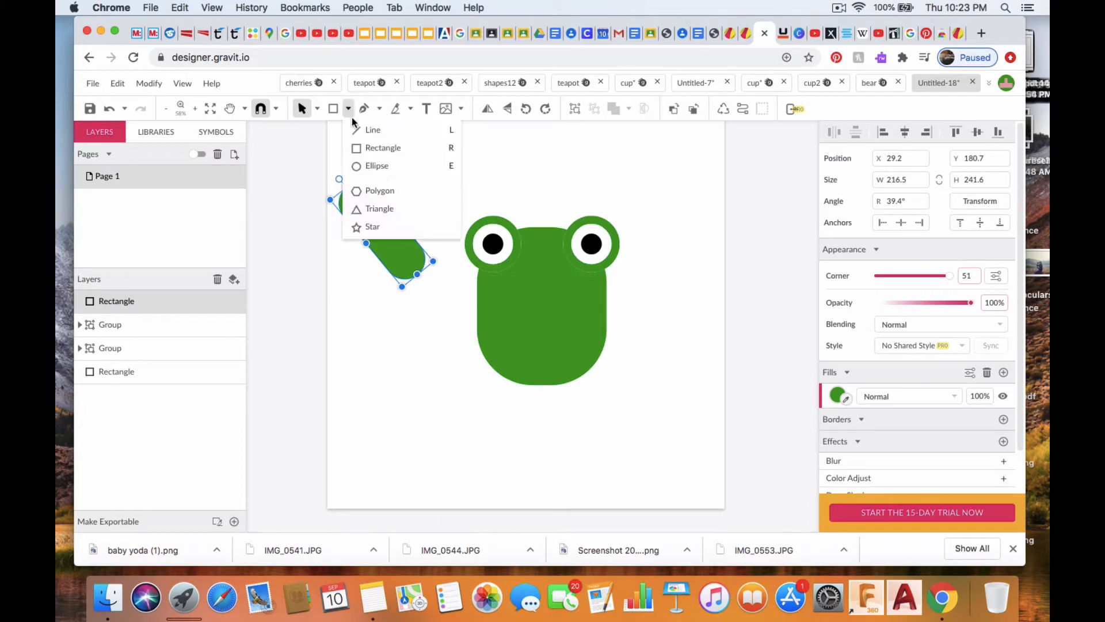
pyautogui.click(365, 164)
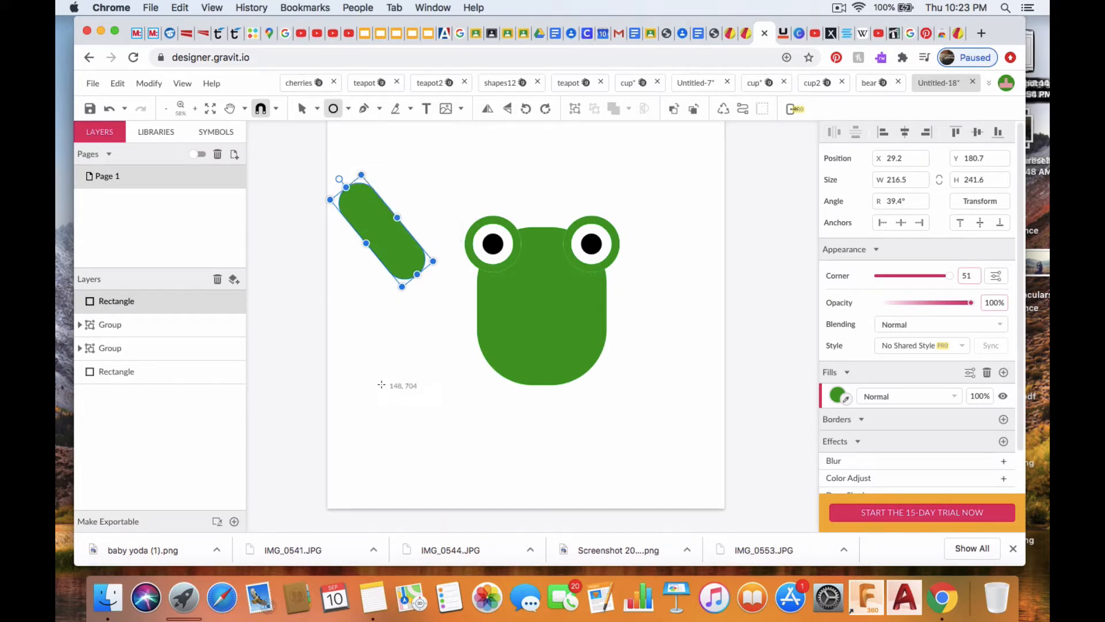
pyautogui.moveTo(368, 328); pyautogui.dragTo(397, 344)
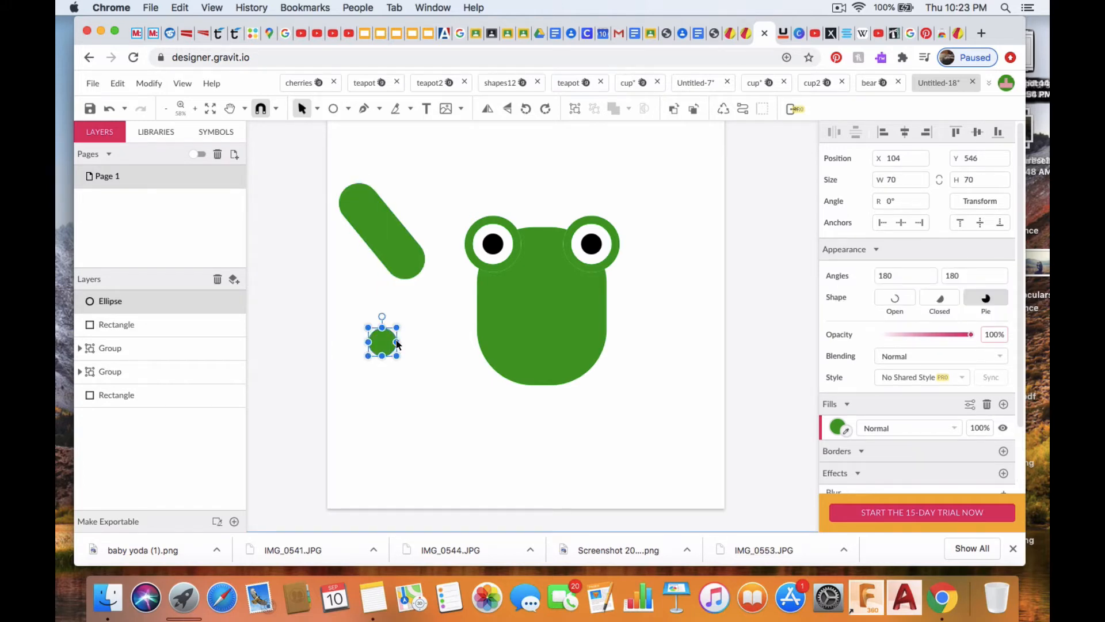
pyautogui.click(837, 427)
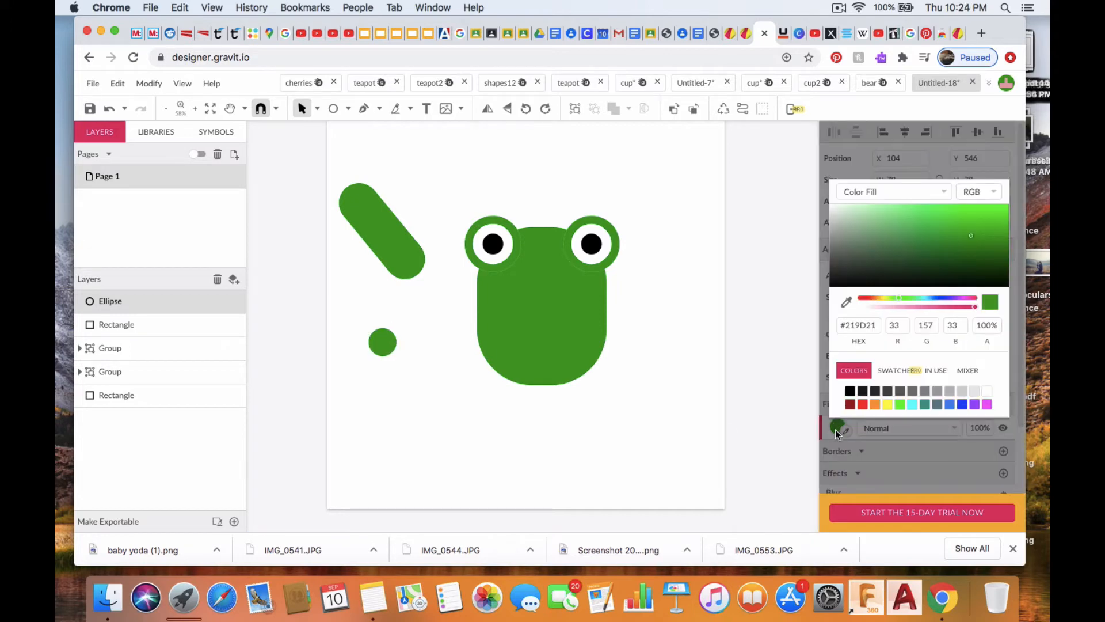
pyautogui.click(869, 213)
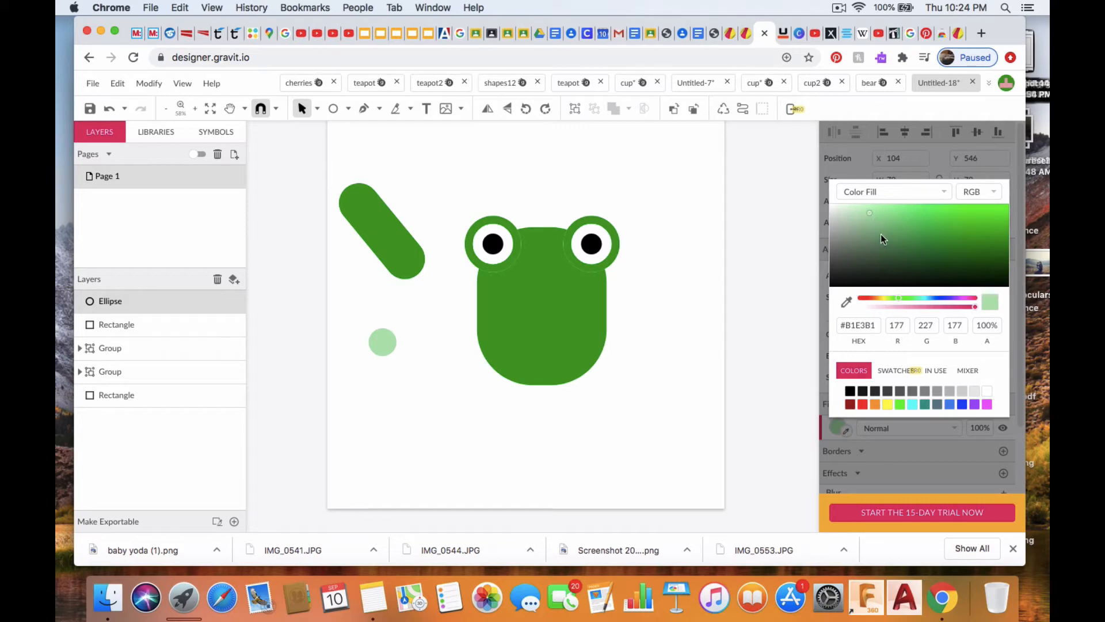
pyautogui.click(882, 236)
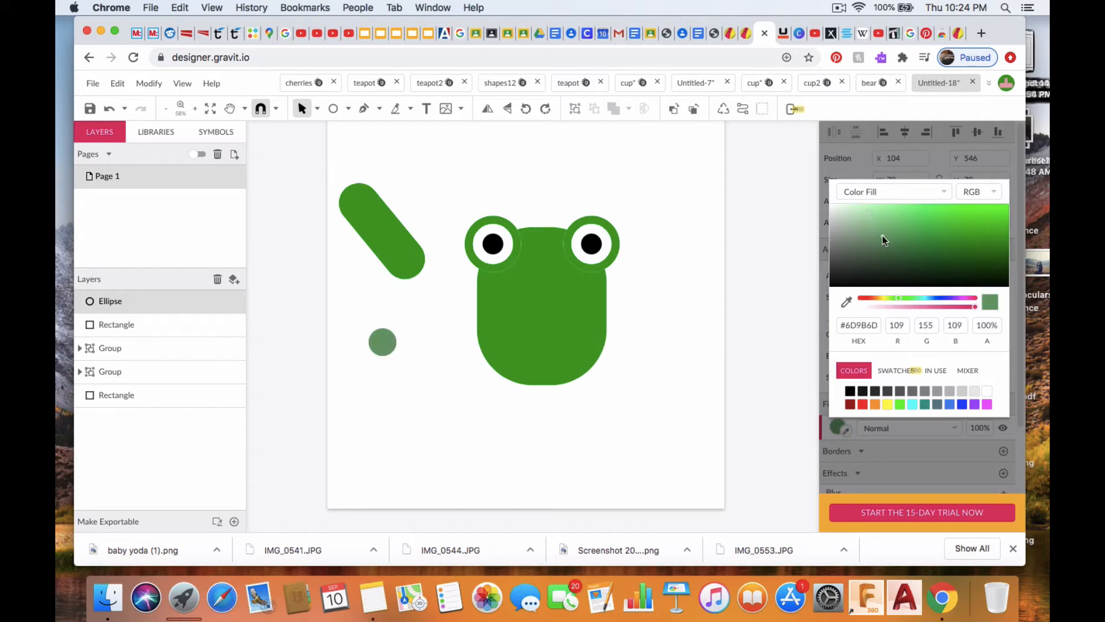
pyautogui.click(858, 214)
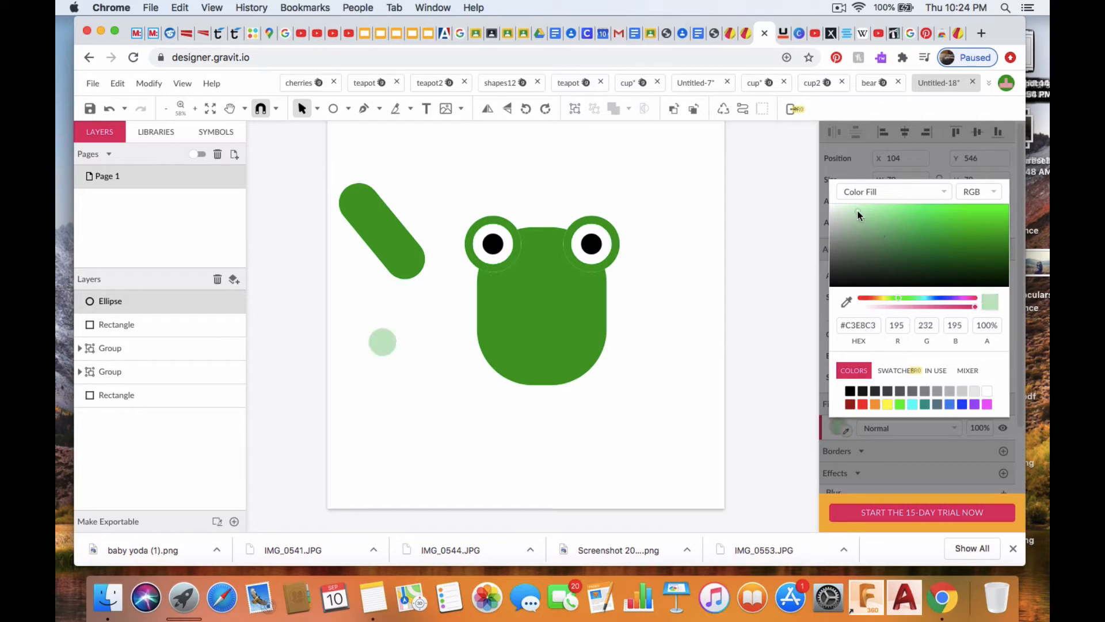
pyautogui.click(888, 404)
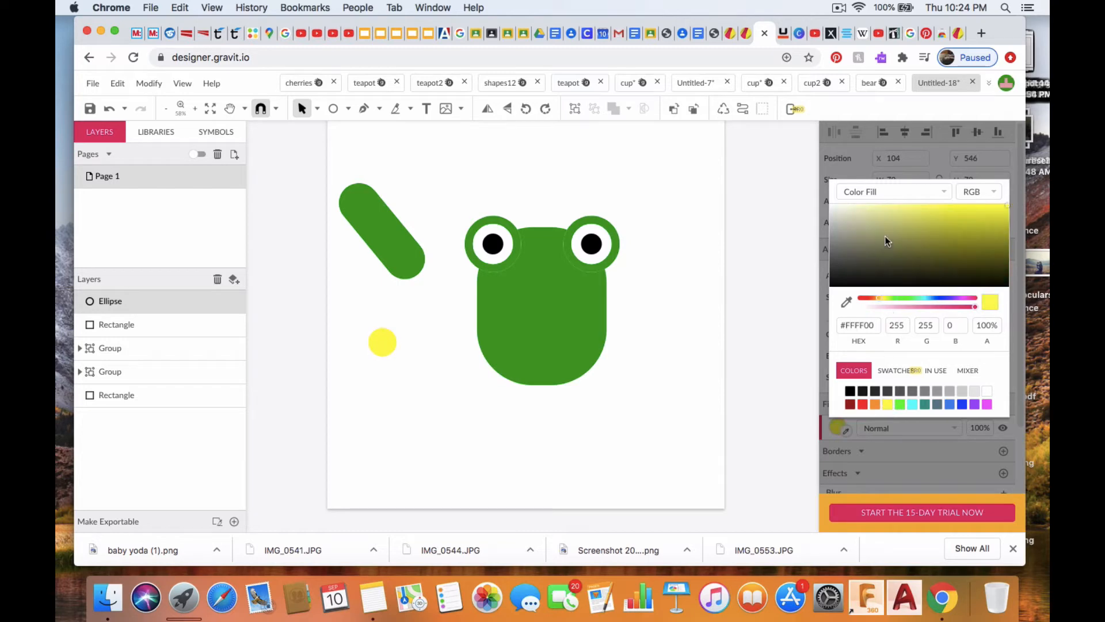
pyautogui.click(899, 405)
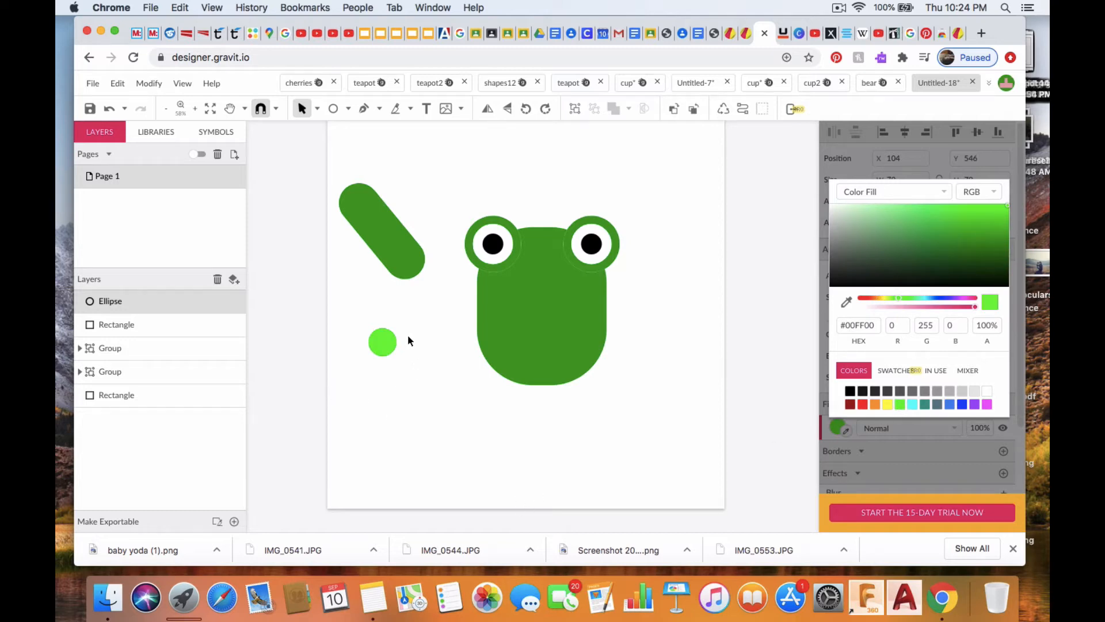
# Duplicate the bright green circle twice to form a row of three side by side and group the three circles
pyautogui.click(383, 343)
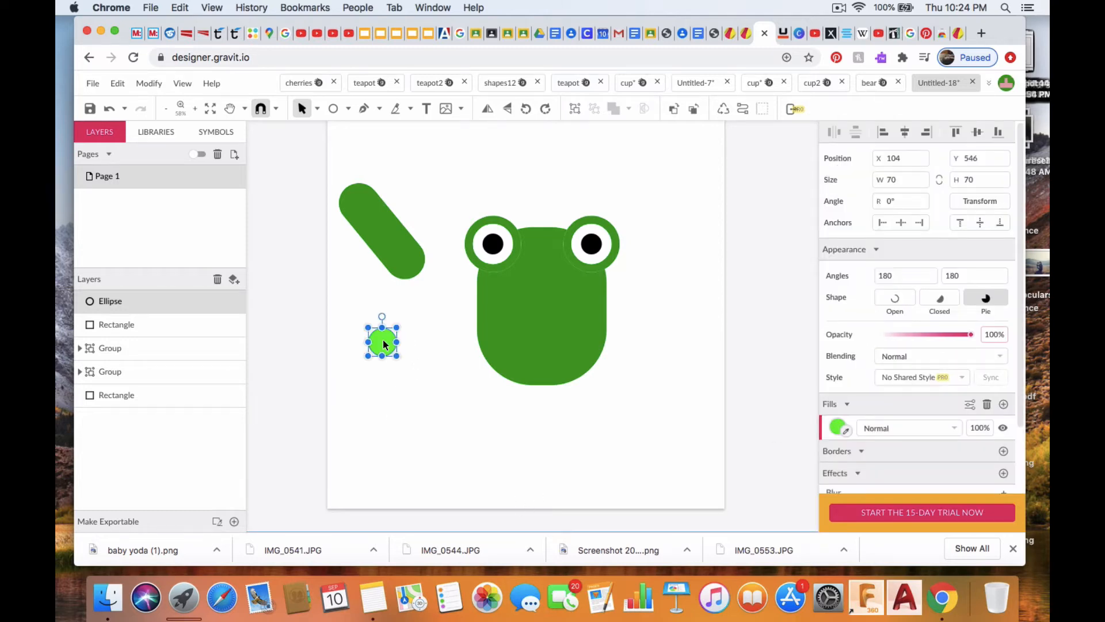
pyautogui.press('alt')
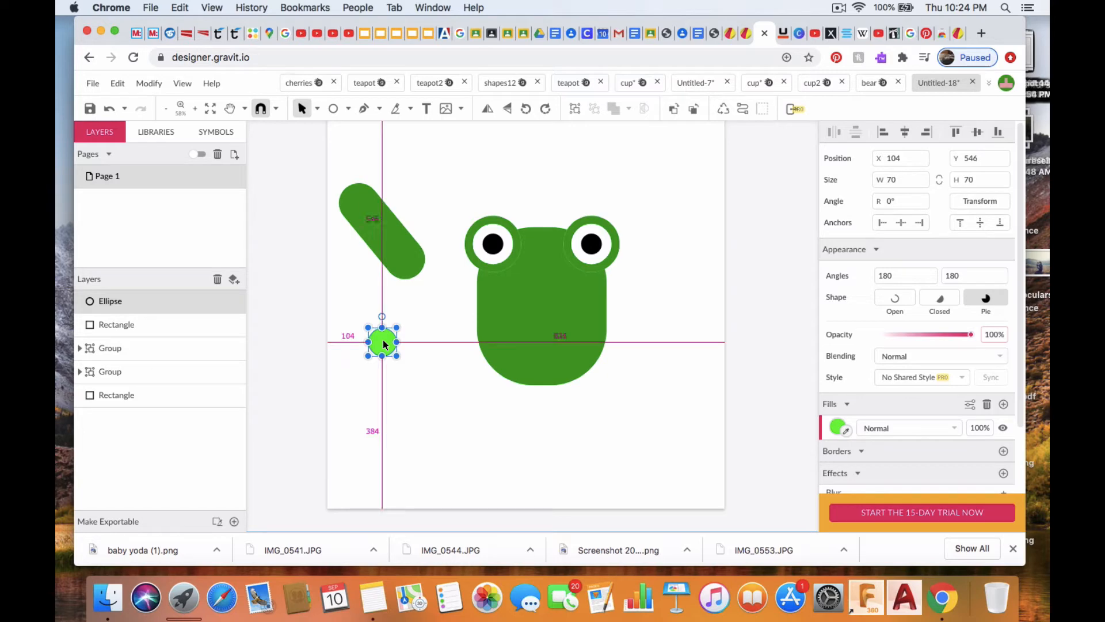
pyautogui.moveTo(383, 343); pyautogui.dragTo(412, 342)
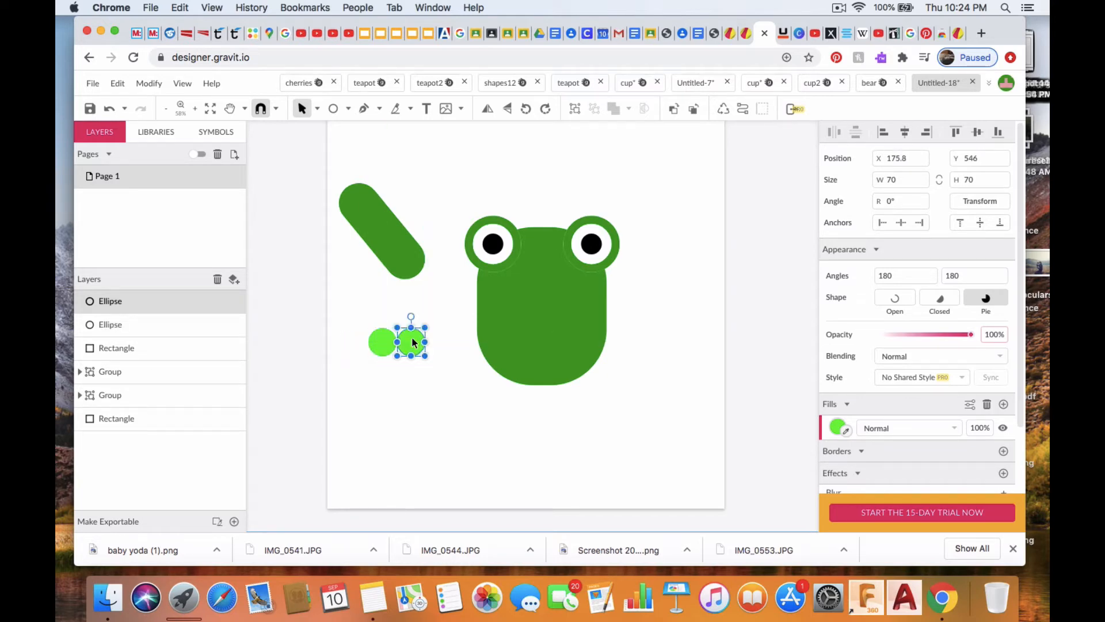
pyautogui.press('alt')
pyautogui.moveTo(412, 339); pyautogui.dragTo(440, 346)
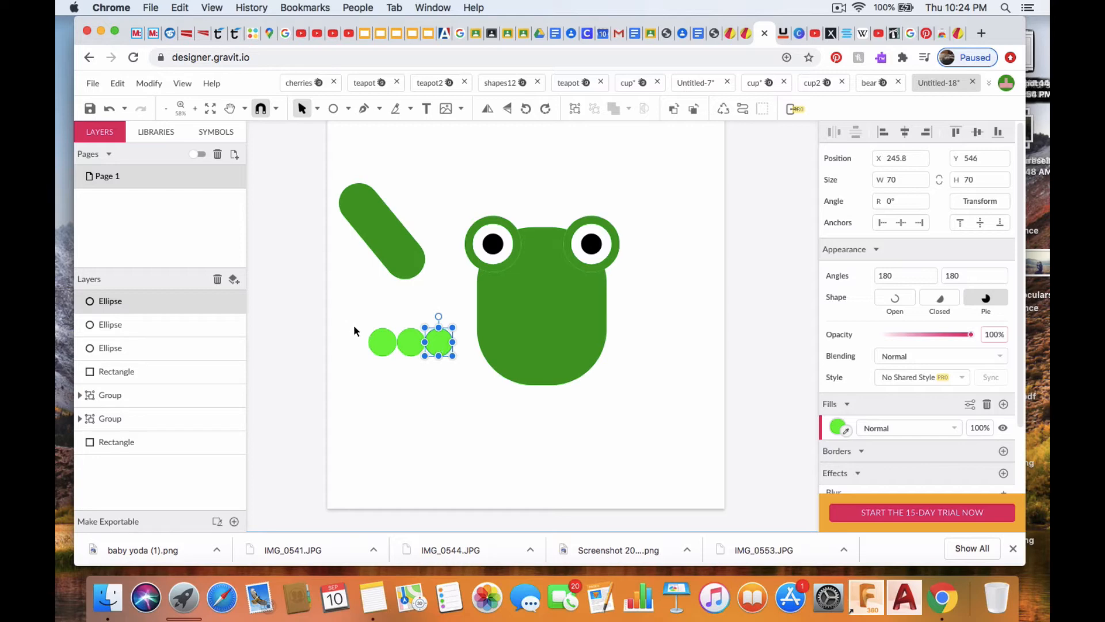
pyautogui.moveTo(351, 322); pyautogui.dragTo(459, 348)
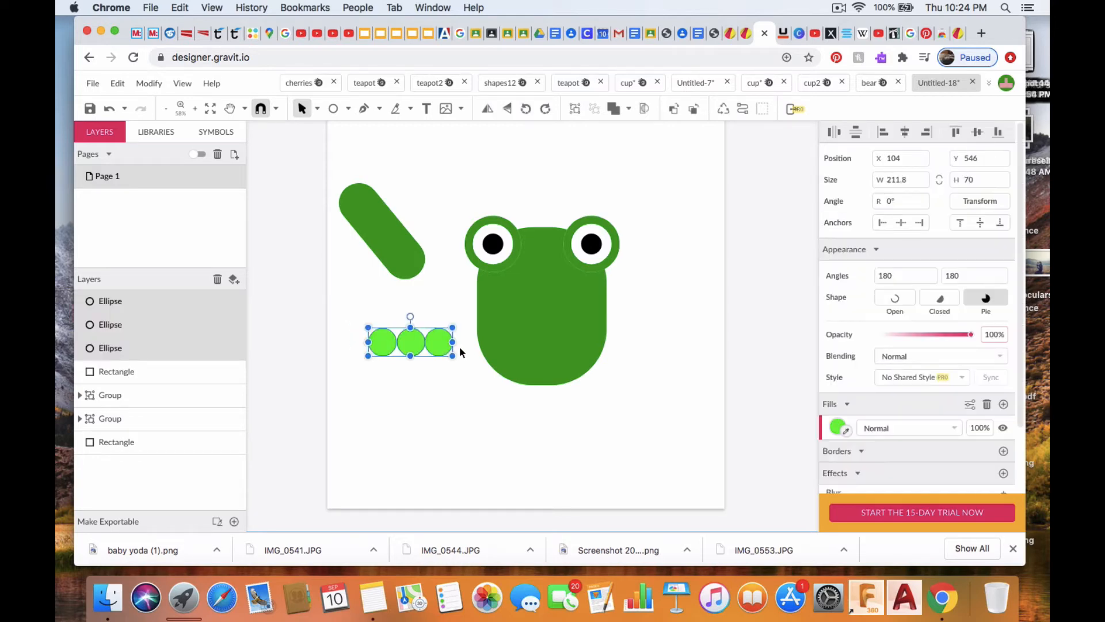
pyautogui.click(579, 112)
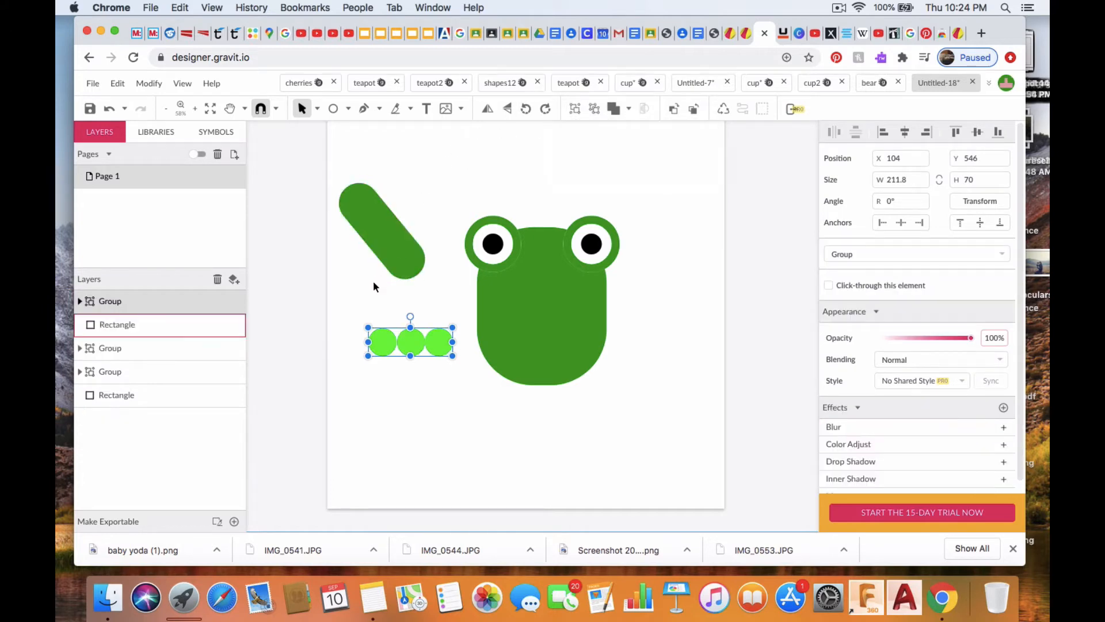
# Change the slanted rounded bar's fill to the lighter green #69E869
pyautogui.click(381, 234)
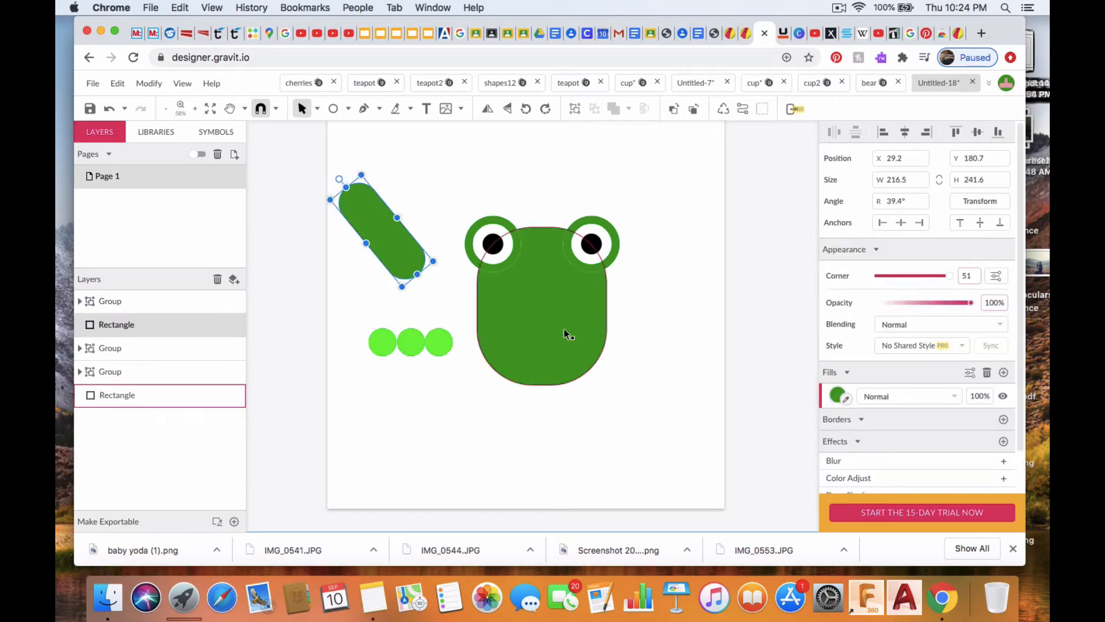
pyautogui.click(837, 395)
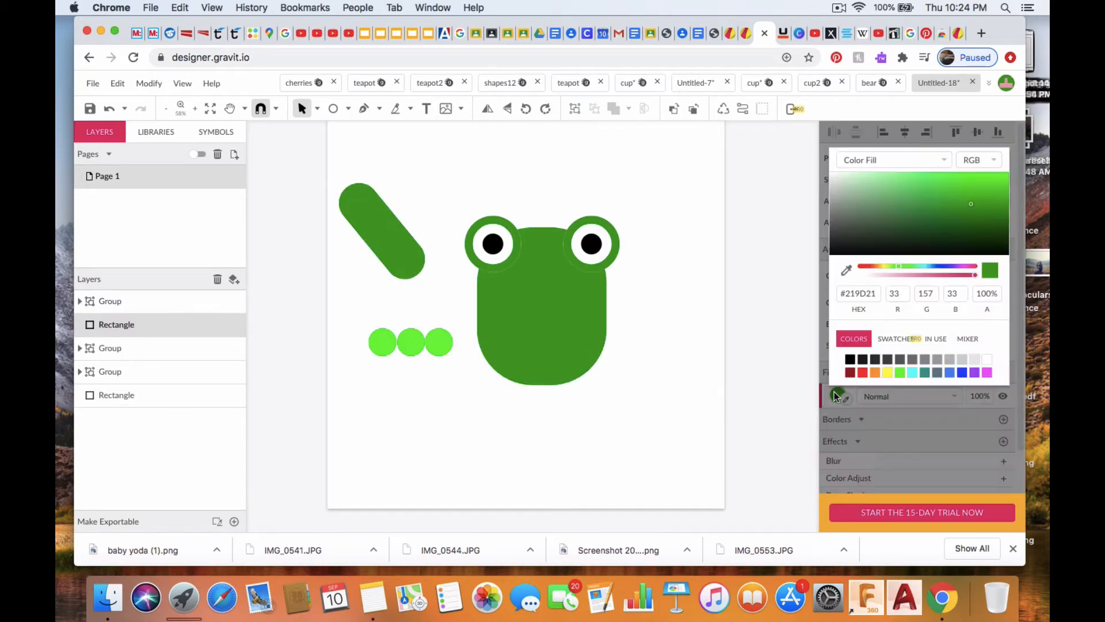
pyautogui.click(927, 188)
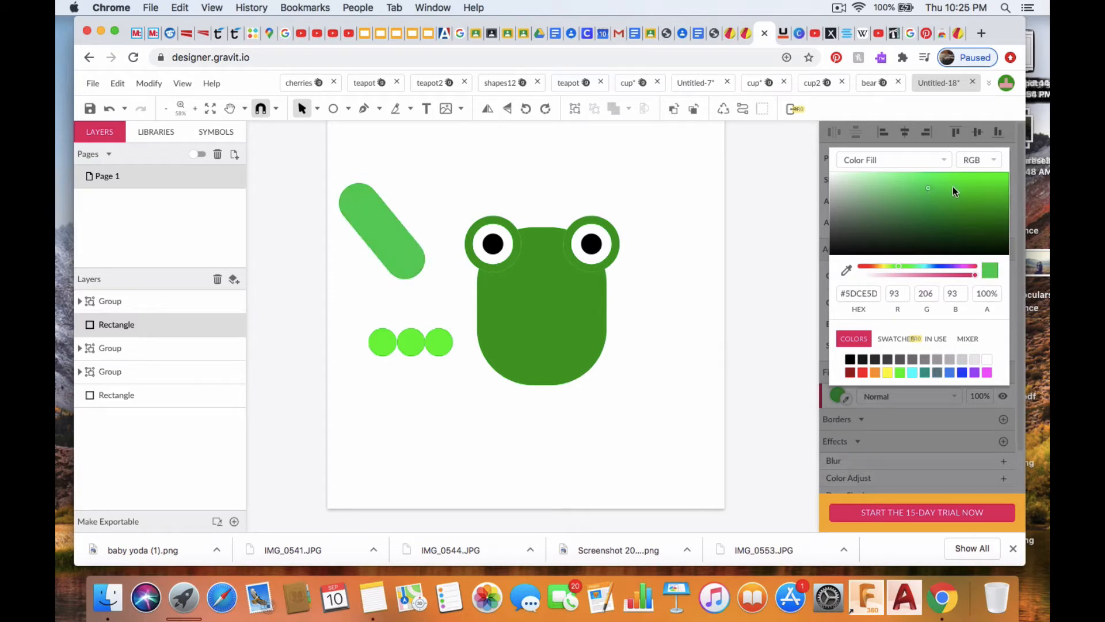
pyautogui.click(944, 195)
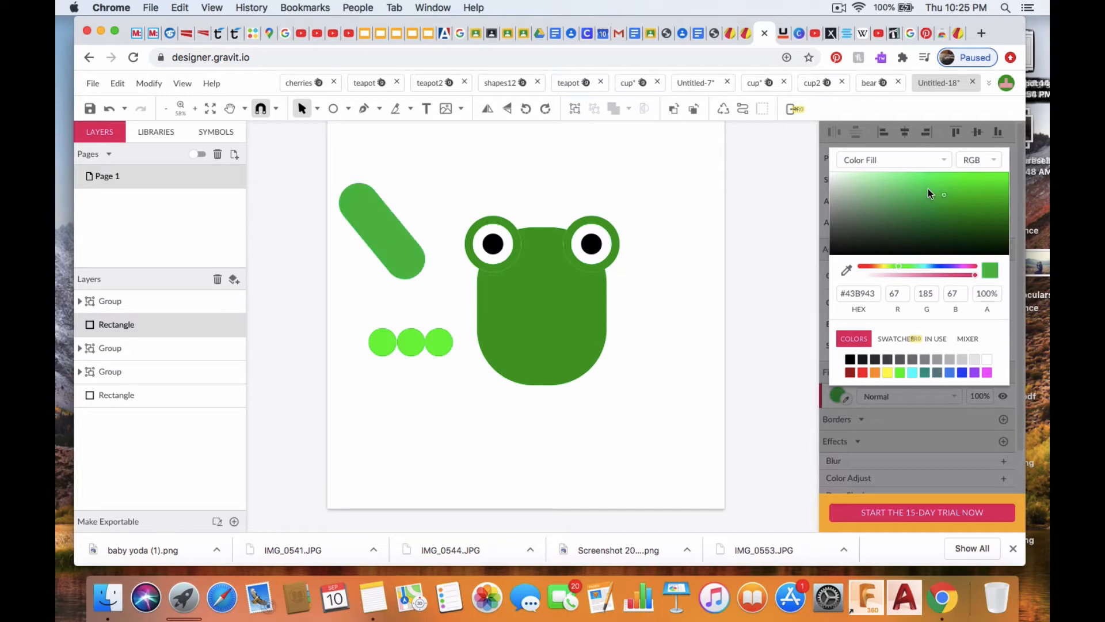
pyautogui.click(927, 179)
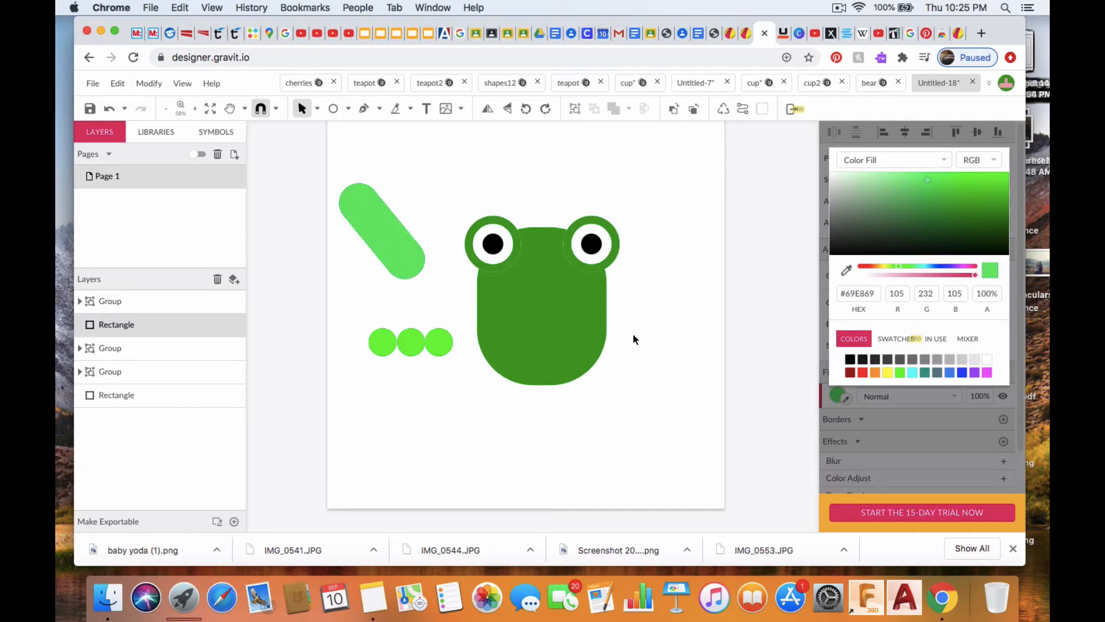
# Recolour the three grouped circles yellow and move the group onto the middle of the slanted bar, at about X 54.6, Y 292
pyautogui.click(383, 340)
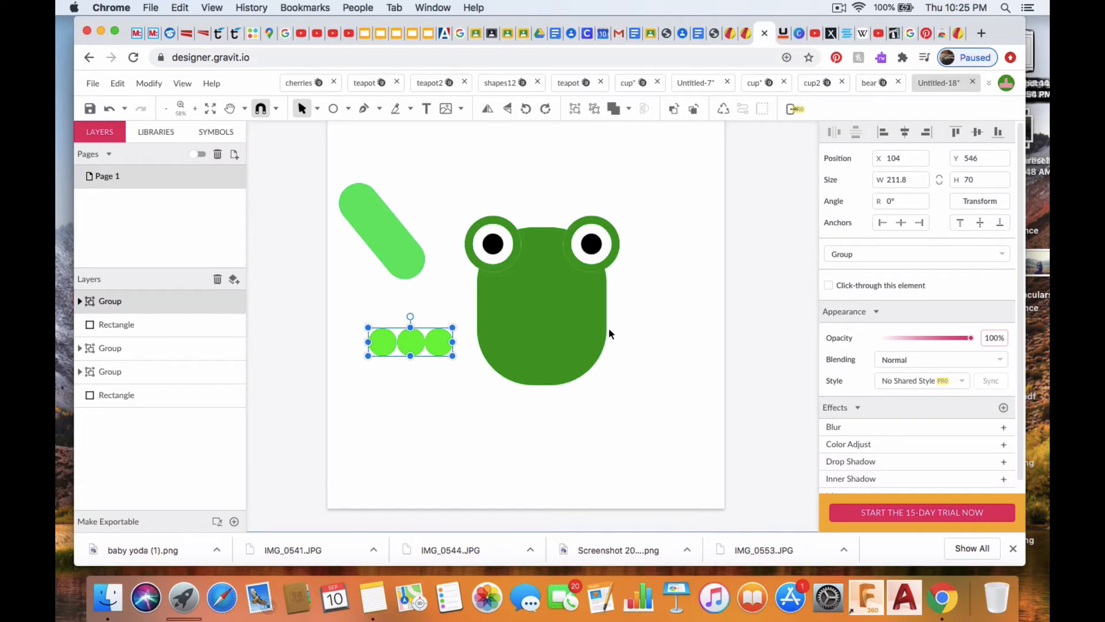
pyautogui.doubleClick(385, 341)
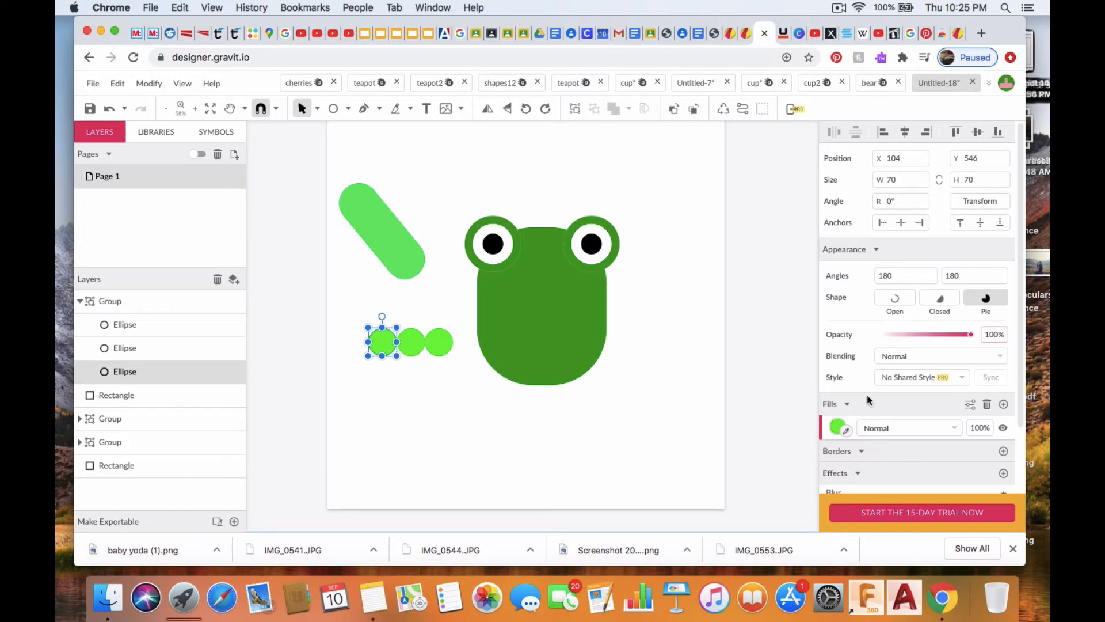
pyautogui.click(838, 427)
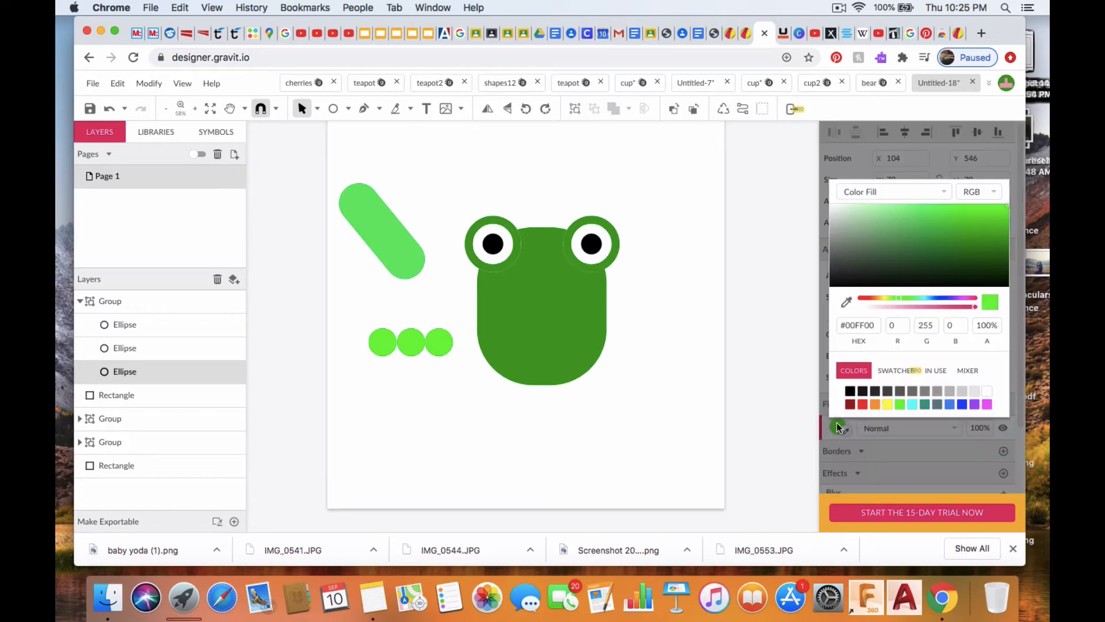
pyautogui.click(872, 217)
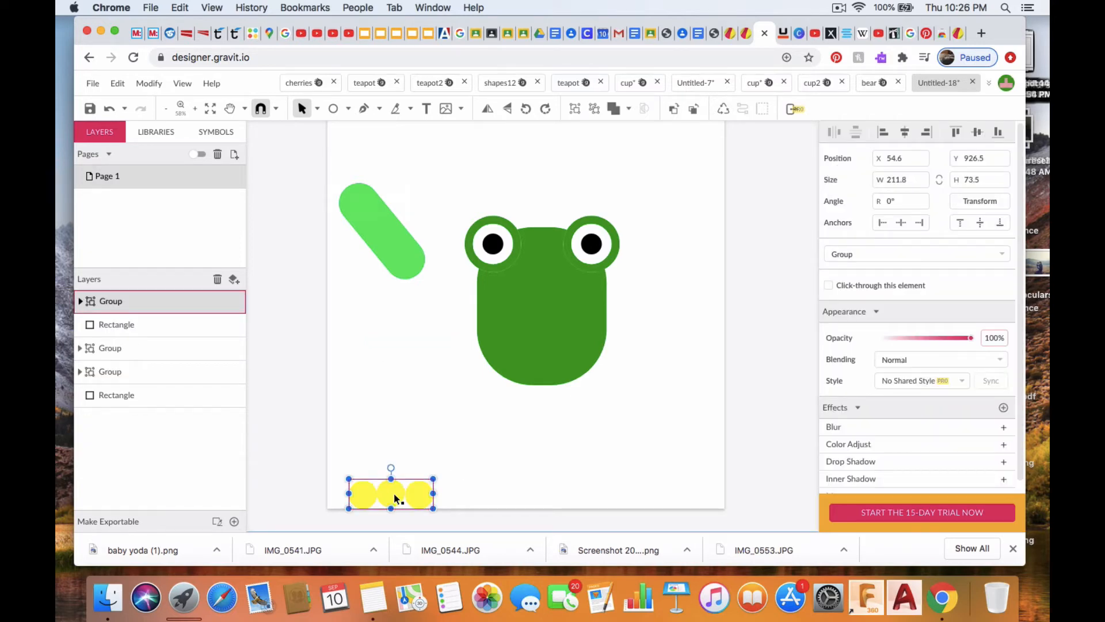
pyautogui.moveTo(394, 498); pyautogui.dragTo(394, 242)
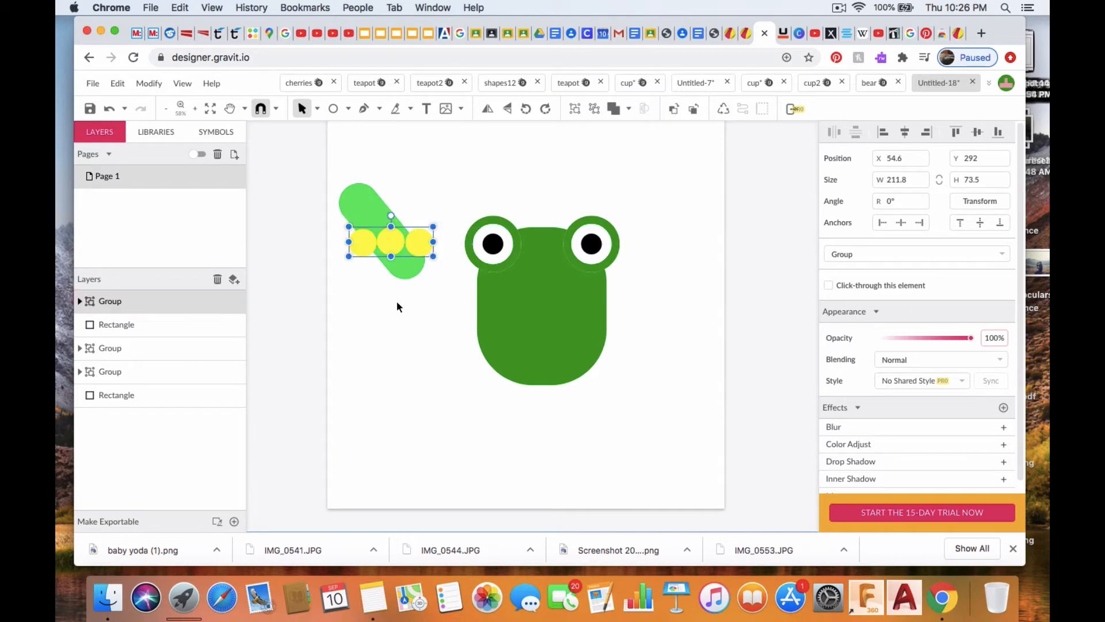
# Draw a rectangle about 275 × 108 px covering the slanted green bar's lower end, starting at X 29.2, Y 334
pyautogui.click(349, 109)
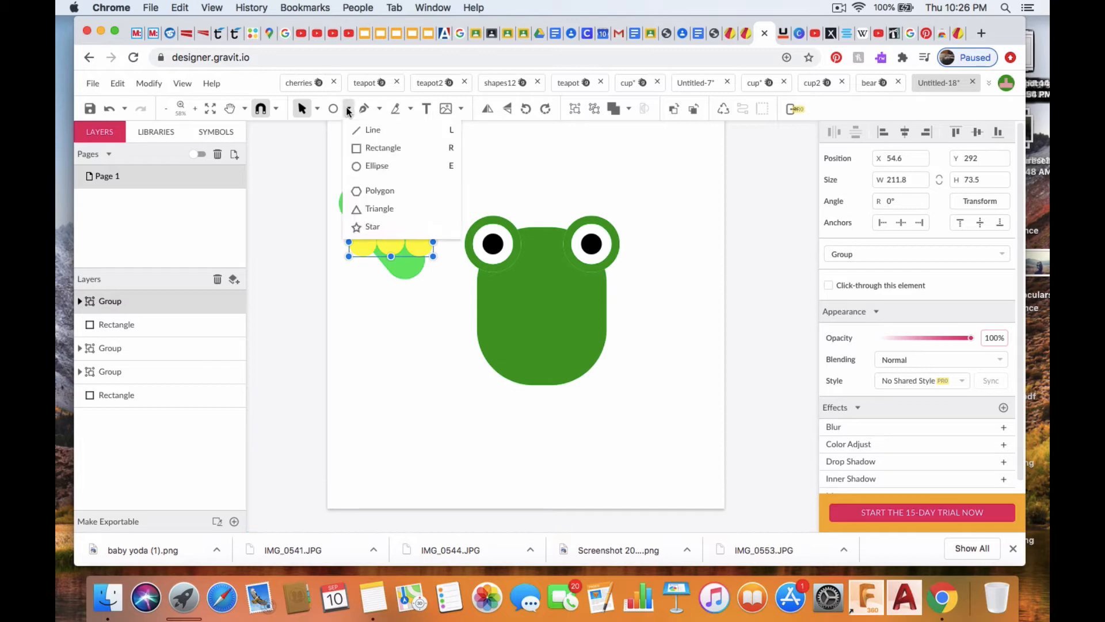
pyautogui.click(382, 145)
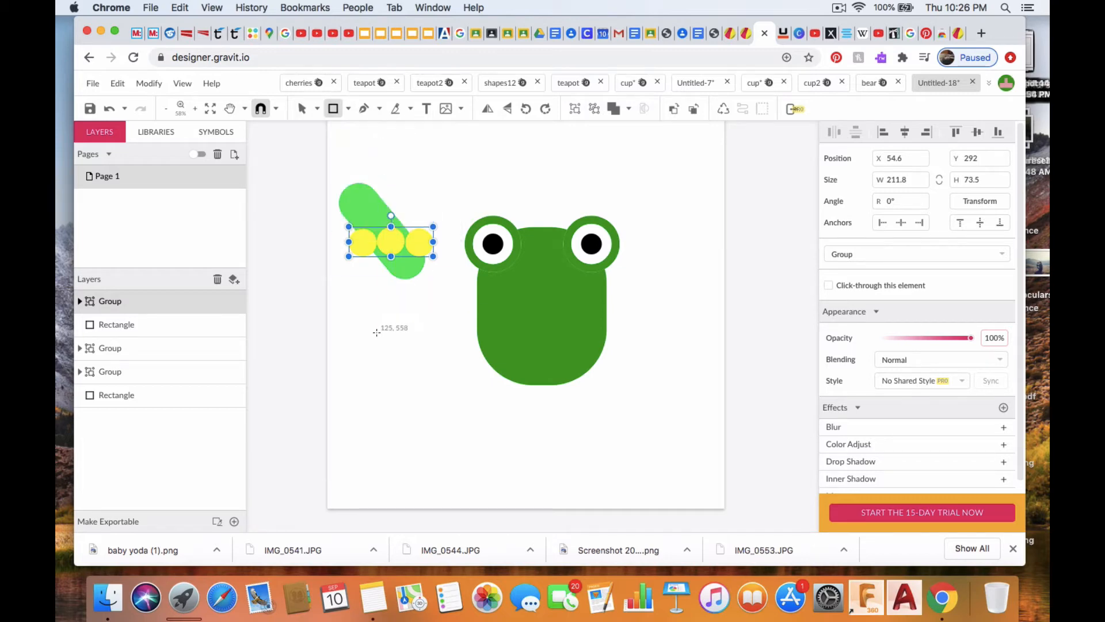
pyautogui.click(302, 109)
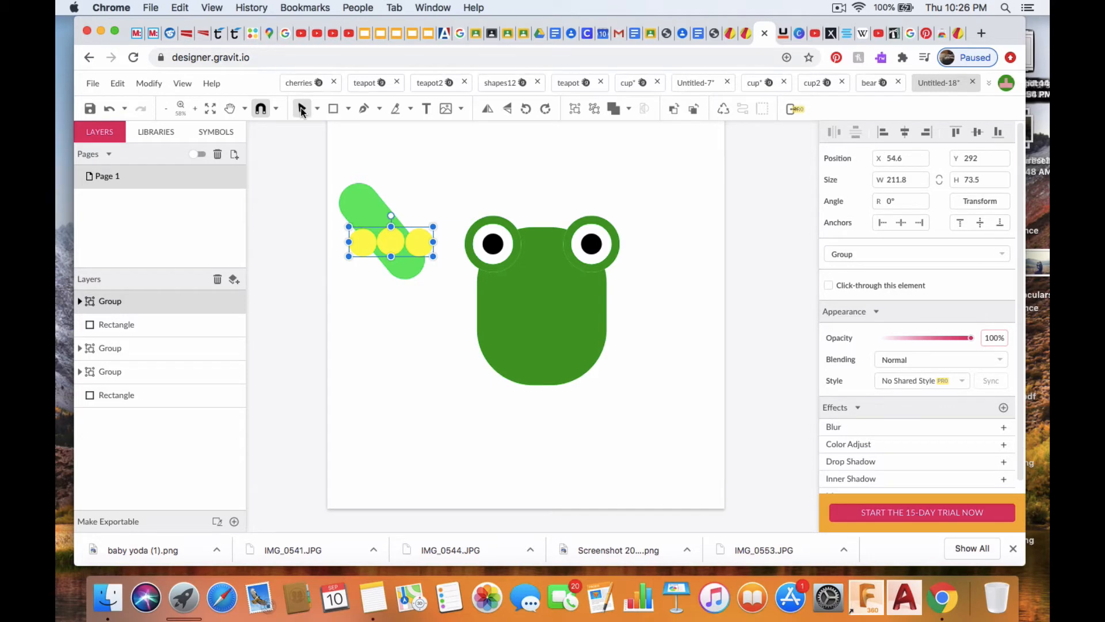
pyautogui.click(365, 198)
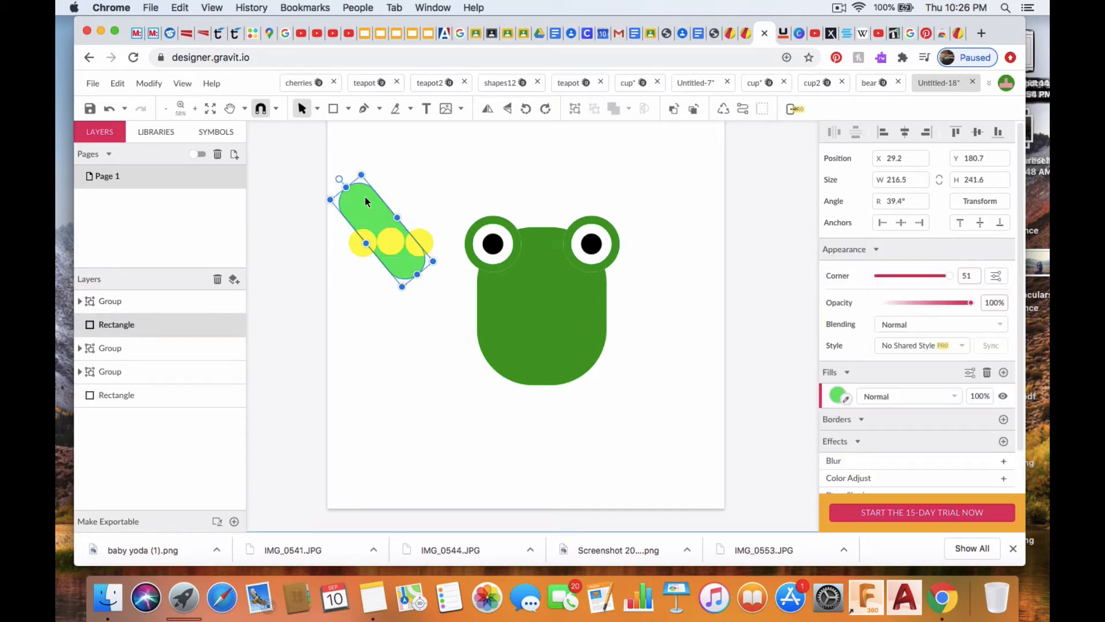
pyautogui.click(332, 108)
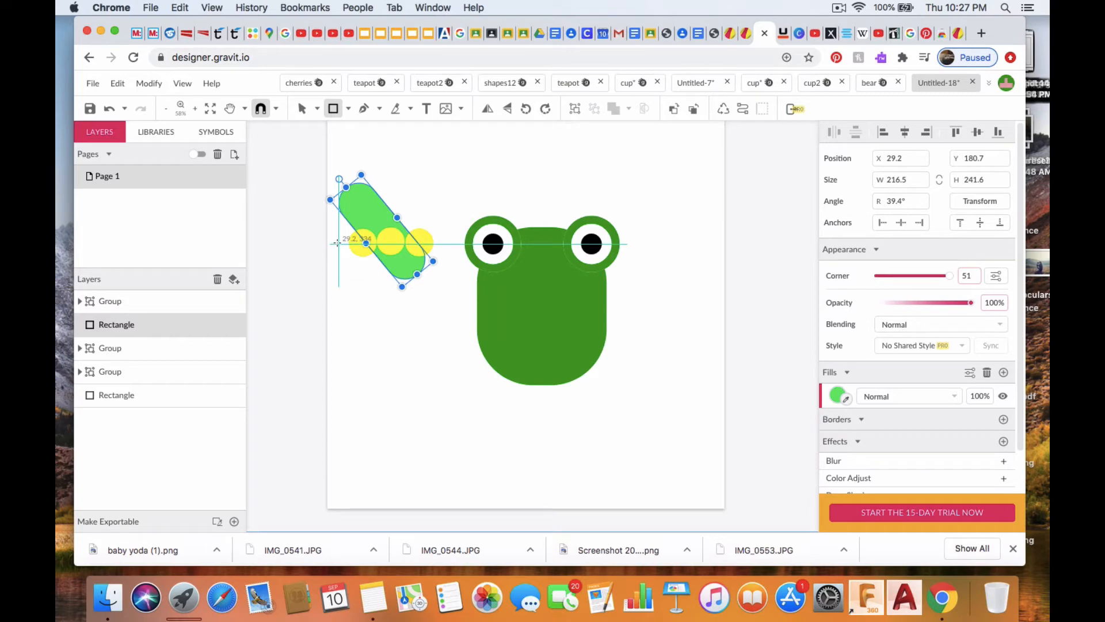
pyautogui.moveTo(339, 243); pyautogui.dragTo(448, 286)
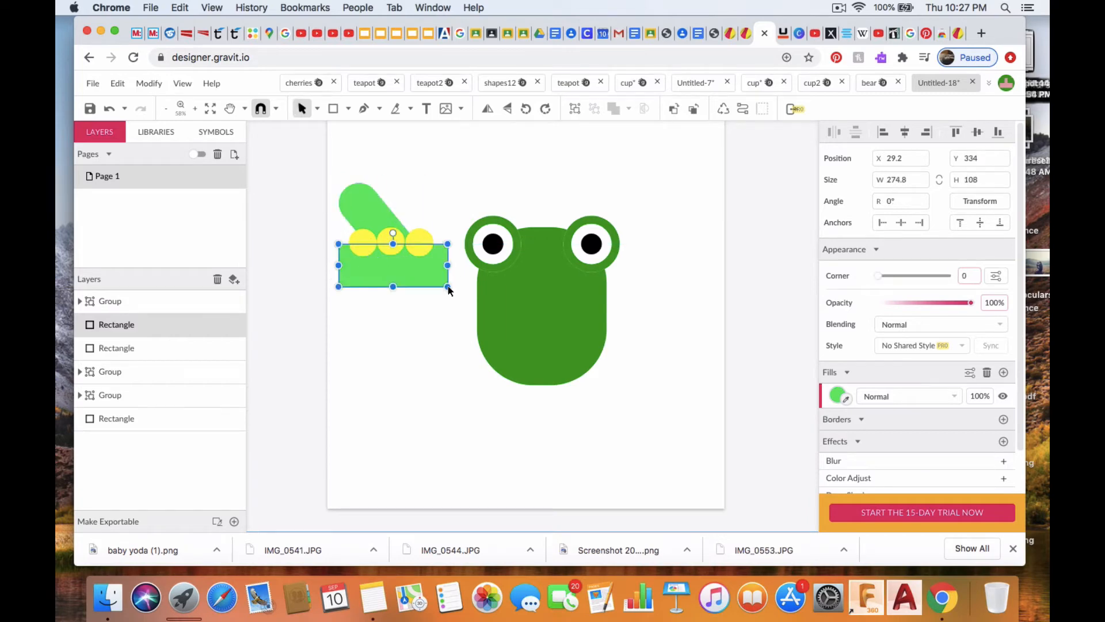
# Subtract the rectangle from the slanted bar and group the trimmed bar with the three yellow circles as a leg
pyautogui.keyDown('shift'); pyautogui.click(356, 199); pyautogui.keyUp('shift')
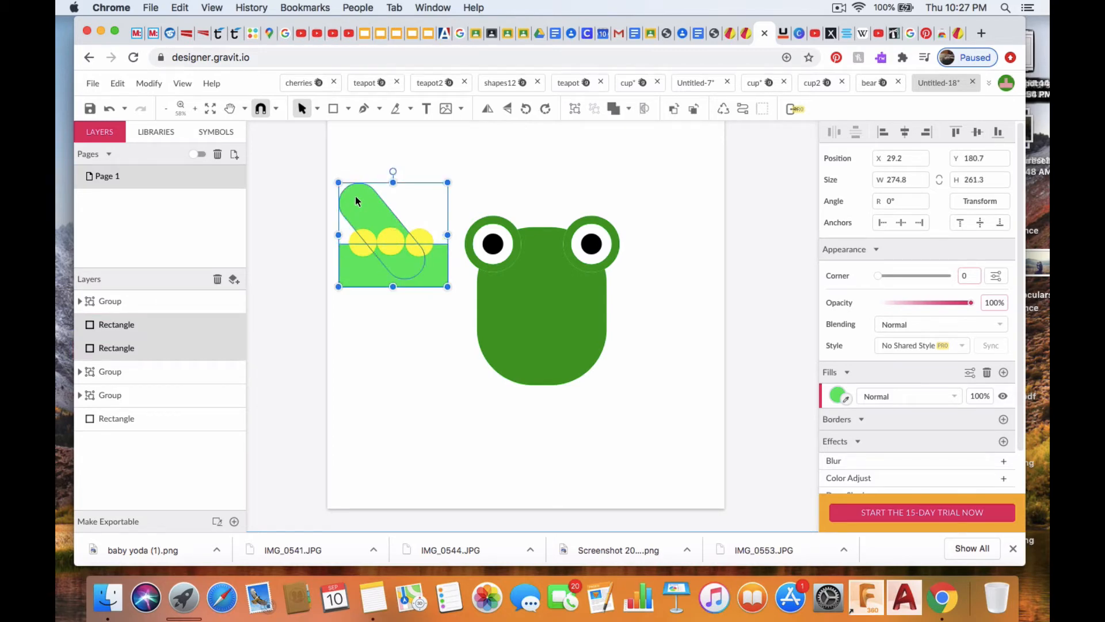
pyautogui.click(629, 109)
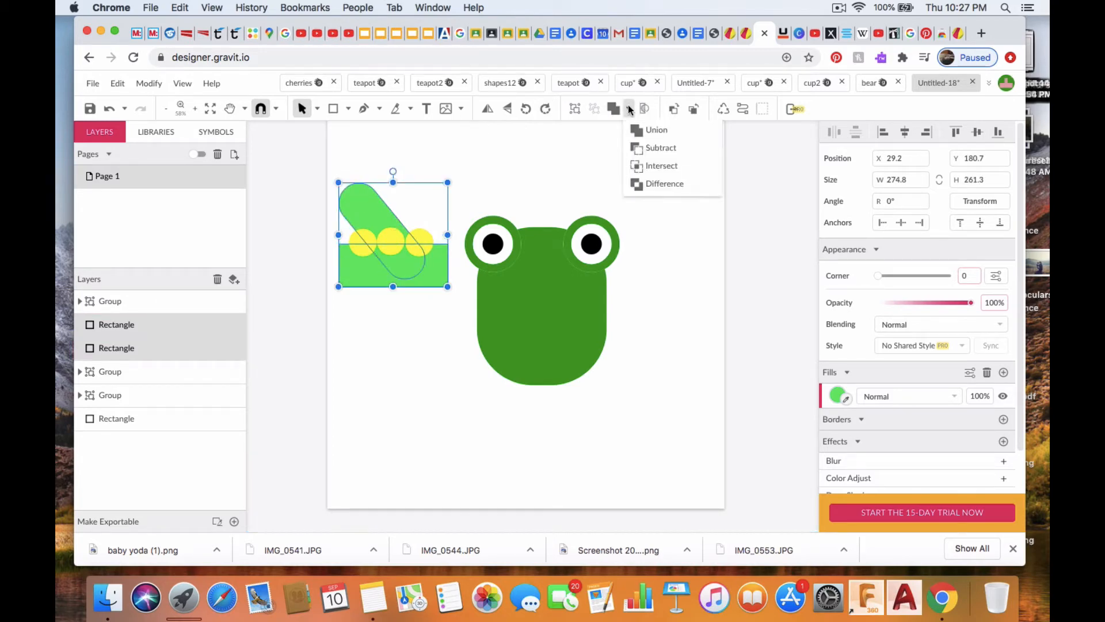
pyautogui.click(644, 148)
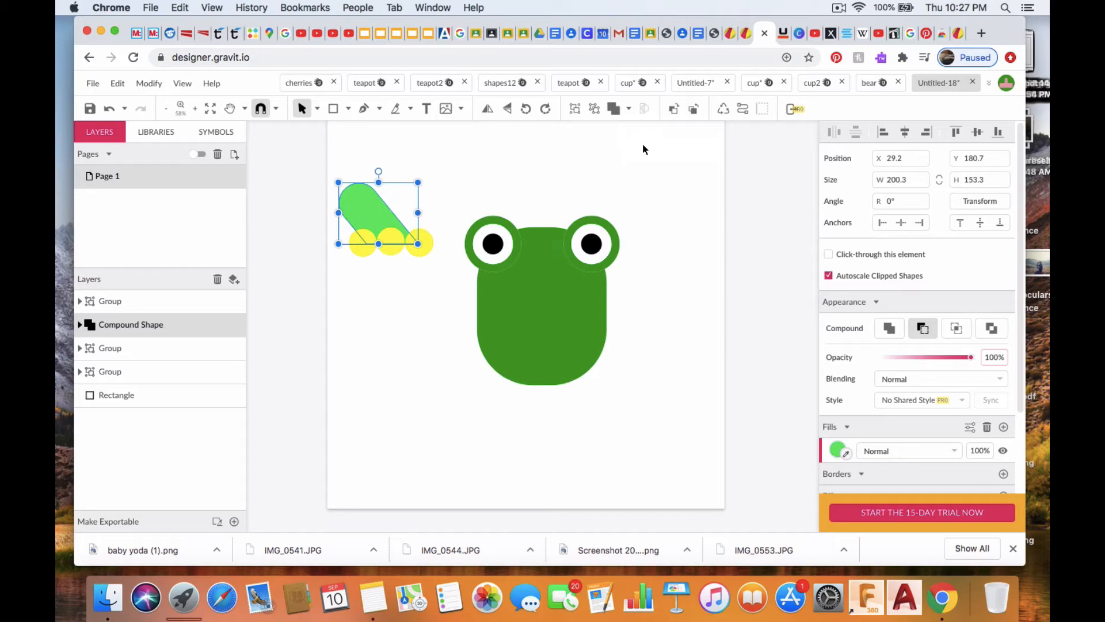
pyautogui.keyDown('shift'); pyautogui.click(430, 238); pyautogui.keyUp('shift')
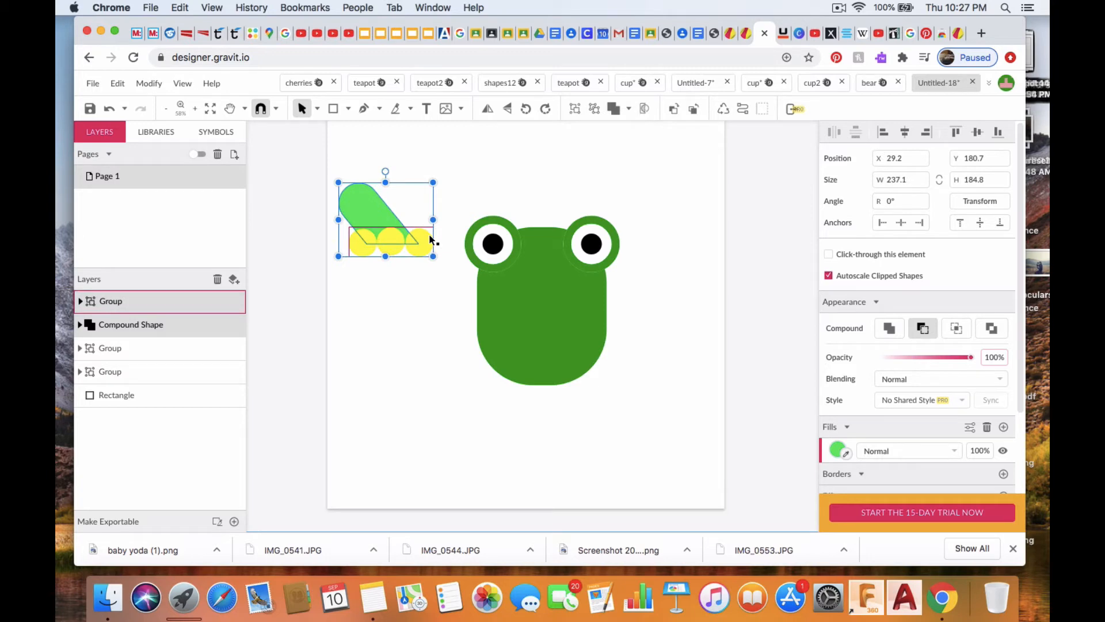
pyautogui.click(574, 108)
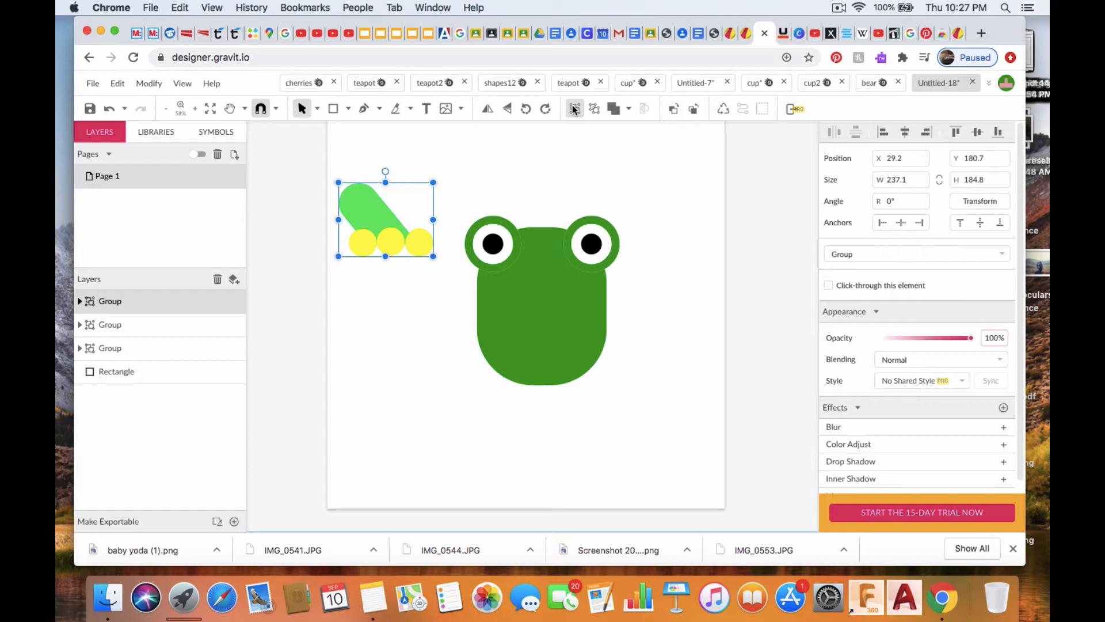
# Duplicate the leg group, flip the copy horizontally and place it at the body's lower-right corner, at about X 584.4, Y 520
pyautogui.press('super+c')
pyautogui.press('super+v')
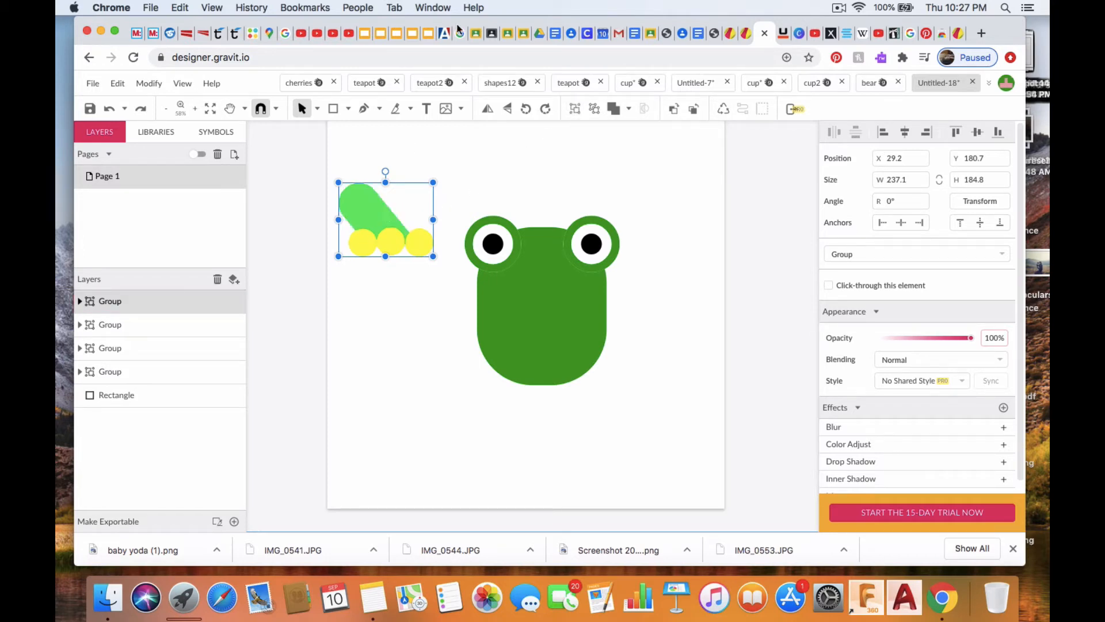
pyautogui.click(486, 108)
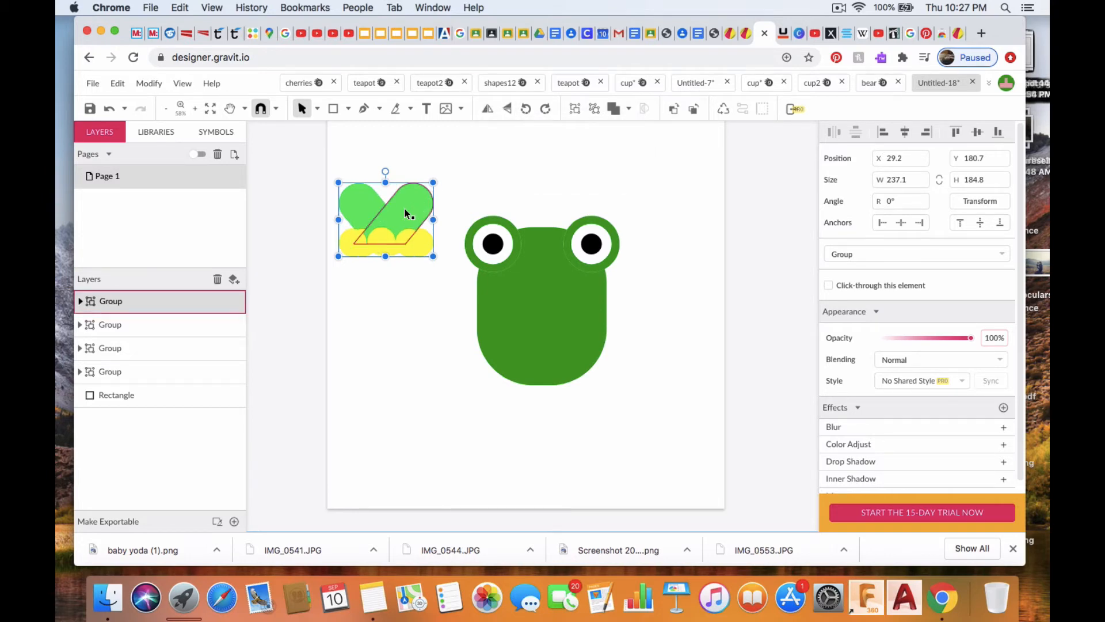
pyautogui.moveTo(405, 210); pyautogui.dragTo(628, 347)
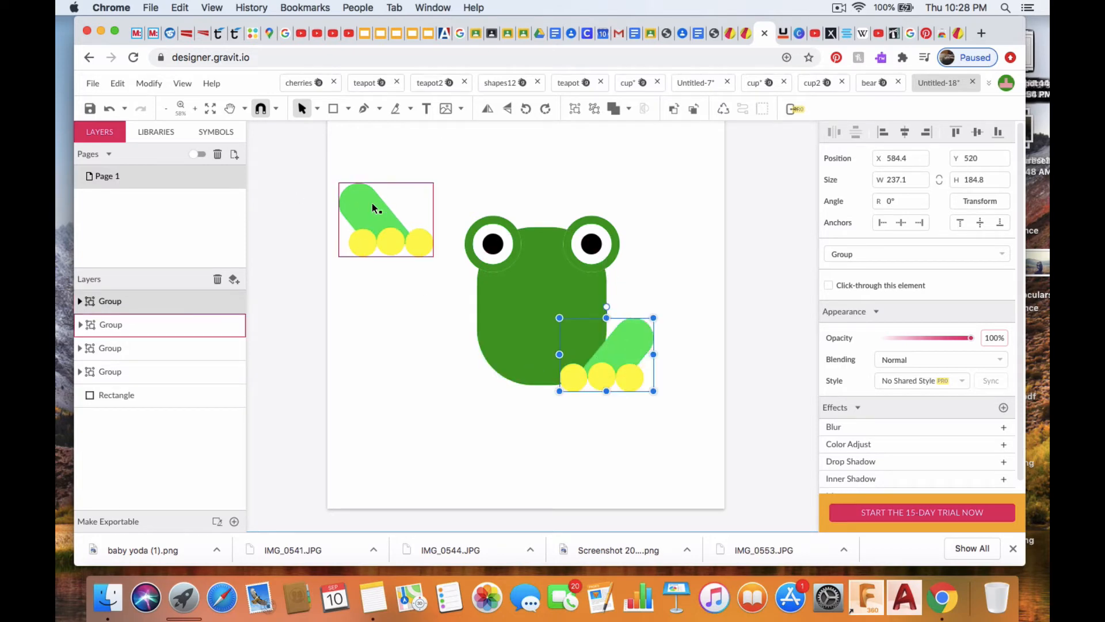
# Move the original leg to the body's lower-left corner, level with the mirrored leg, and nudge it slightly outward
pyautogui.moveTo(372, 203); pyautogui.dragTo(484, 341)
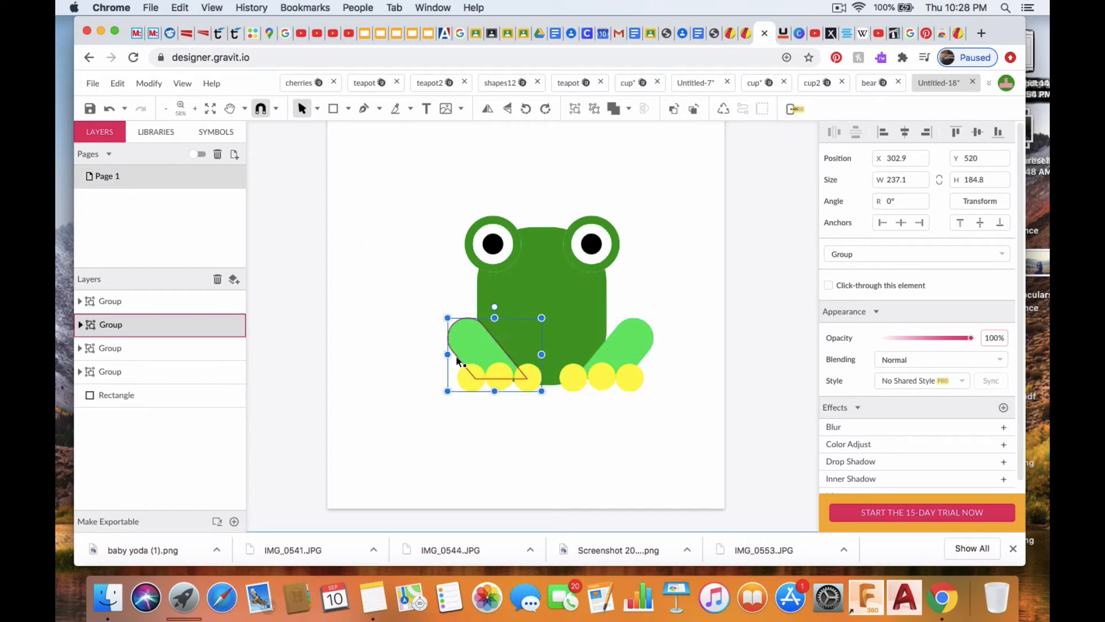
pyautogui.moveTo(474, 350); pyautogui.dragTo(470, 351)
pyautogui.click(413, 290)
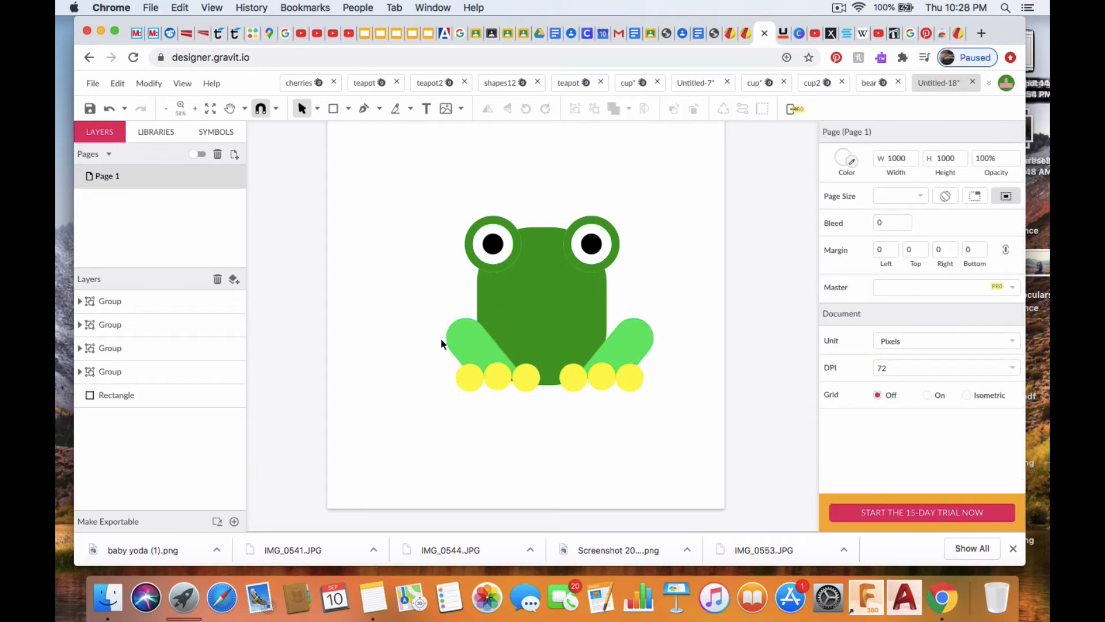
pyautogui.moveTo(470, 343); pyautogui.dragTo(463, 344)
pyautogui.click(503, 489)
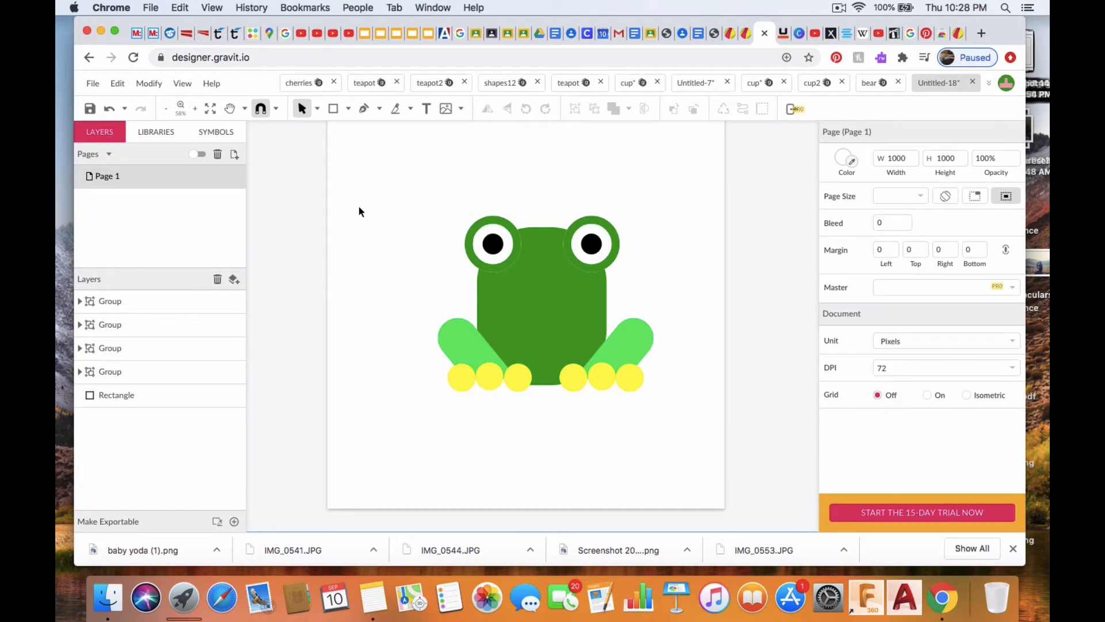
# Draw an upright rectangle in the empty area beside the frog and narrow it to about 106 × 279 px
pyautogui.click(332, 109)
pyautogui.click(333, 109)
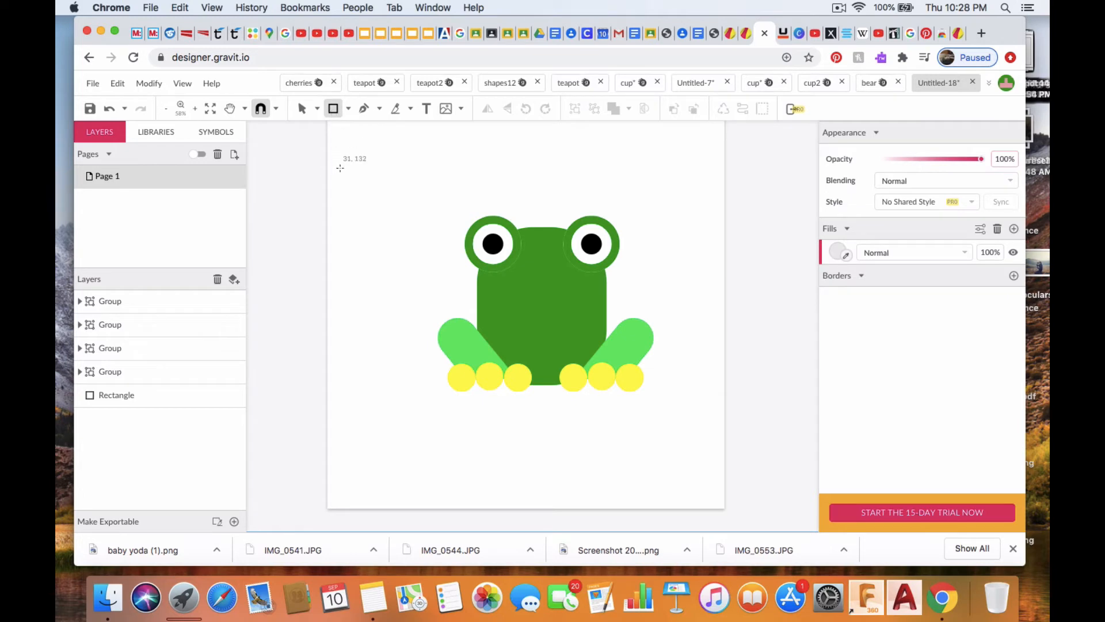
pyautogui.moveTo(368, 202); pyautogui.dragTo(419, 313)
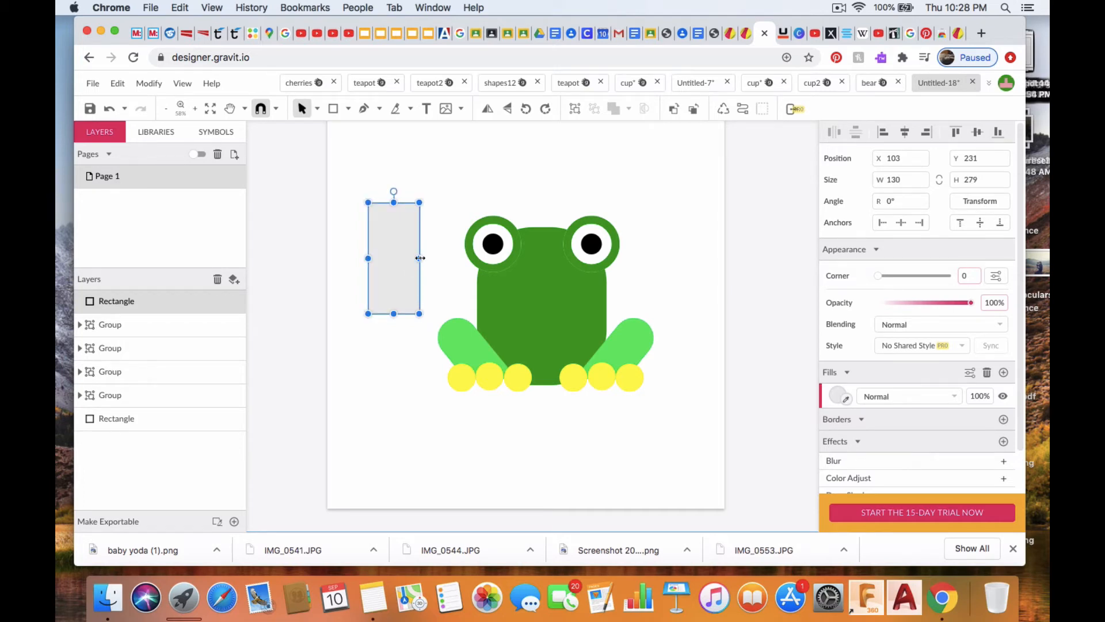
pyautogui.moveTo(420, 258); pyautogui.dragTo(411, 261)
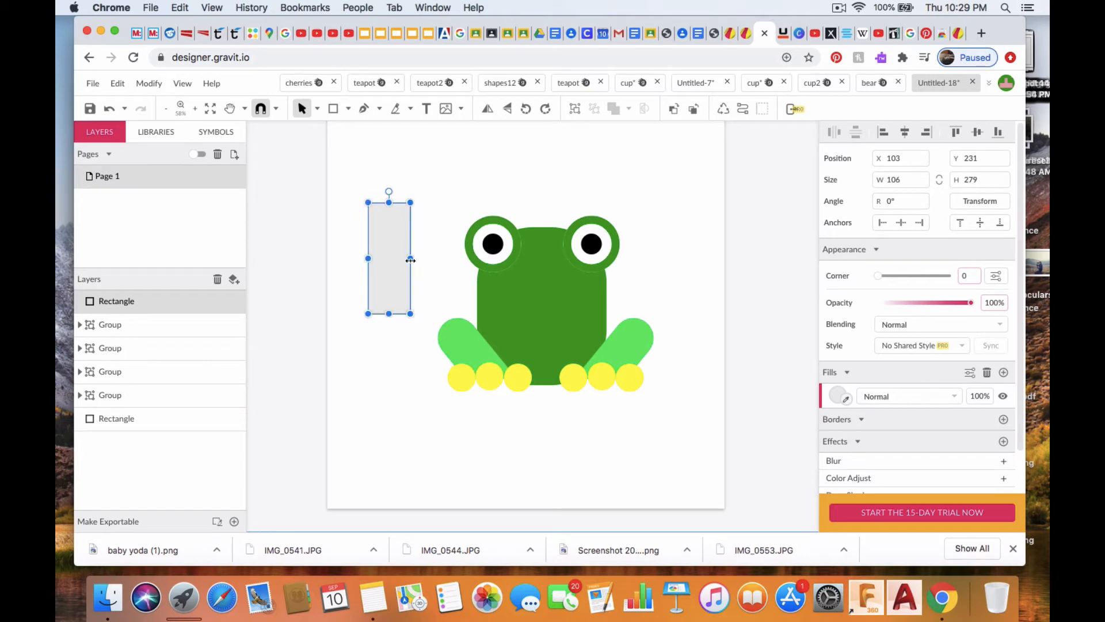
# Fill the new upright rectangle with dark green #207720
pyautogui.click(838, 396)
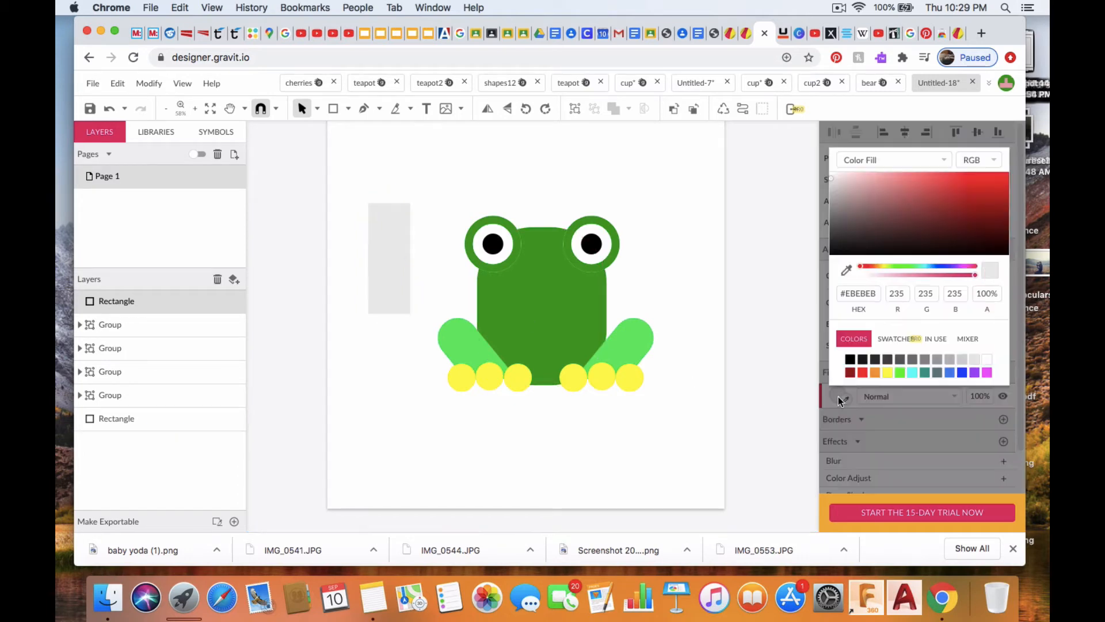
pyautogui.click(900, 372)
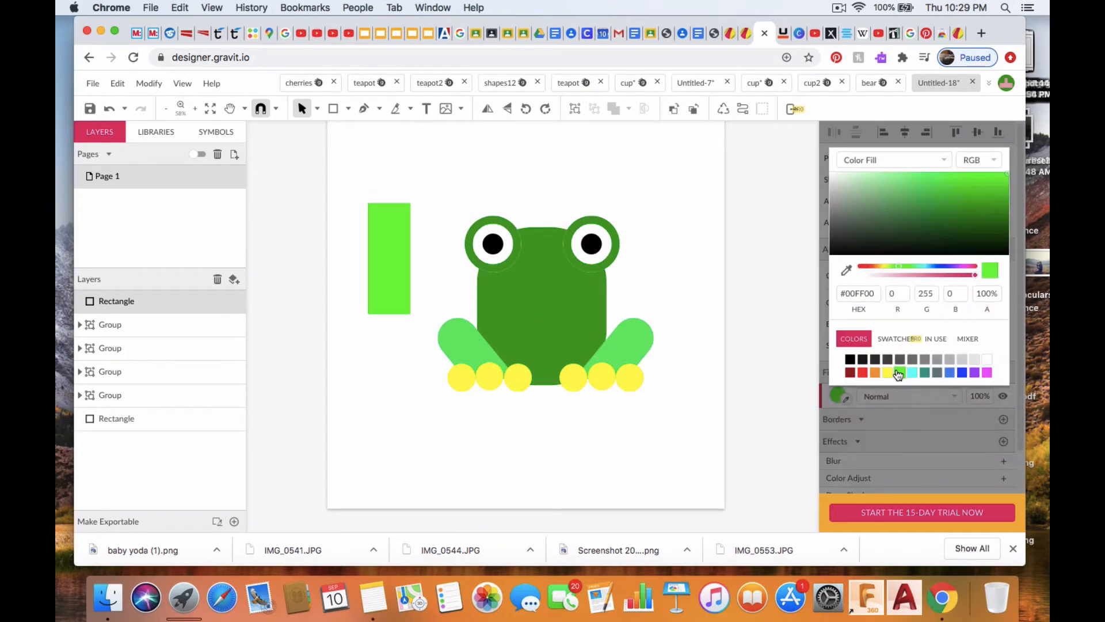
pyautogui.click(939, 228)
pyautogui.moveTo(941, 224); pyautogui.dragTo(963, 220)
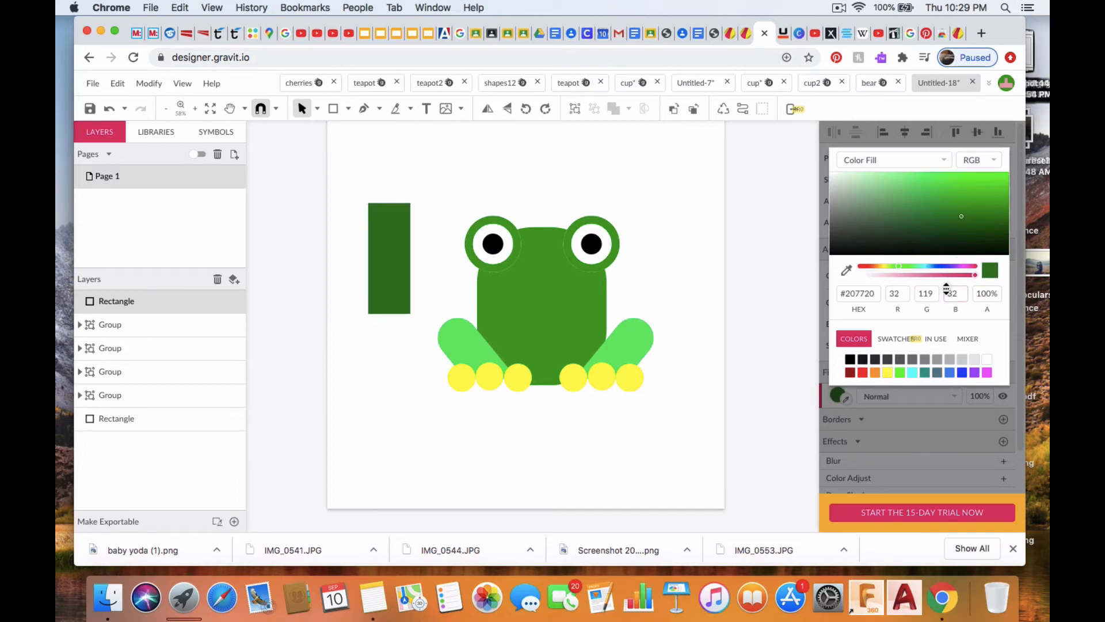
pyautogui.click(927, 395)
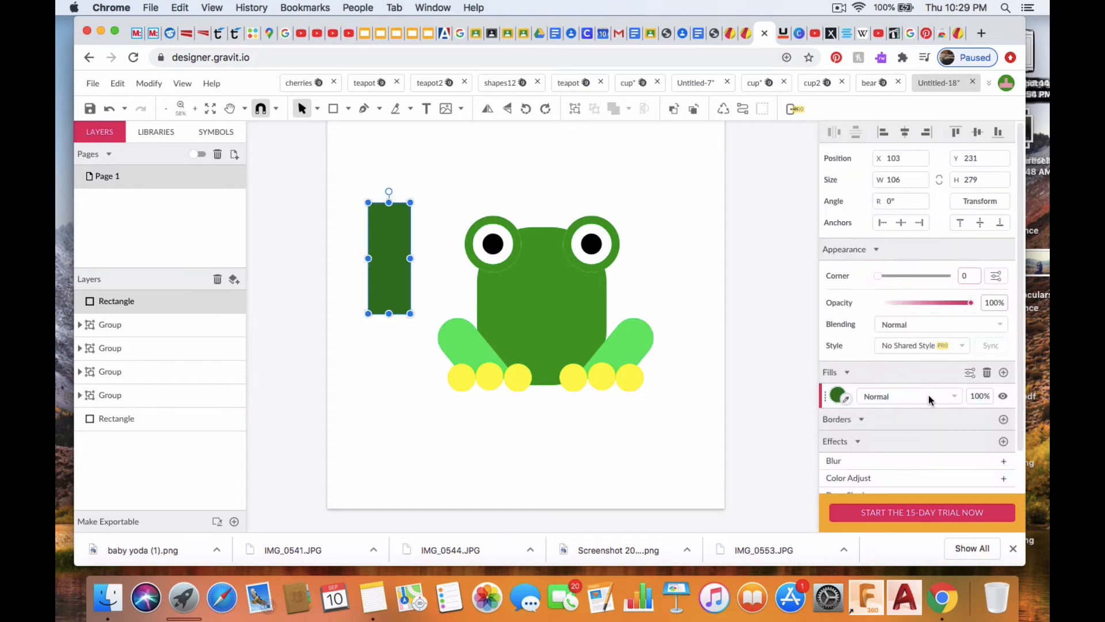
# Round the dark green rectangle's corners to 53 and shape it into a bar 225 px long, tilted to about -51.4°
pyautogui.moveTo(881, 271); pyautogui.dragTo(967, 272)
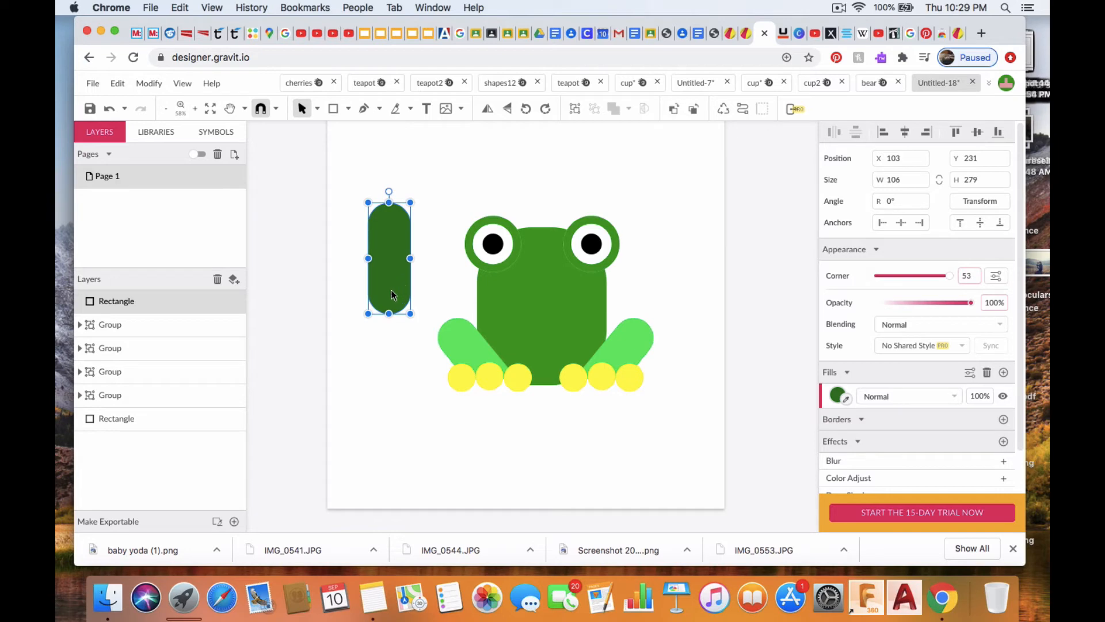
pyautogui.moveTo(389, 314); pyautogui.dragTo(386, 292)
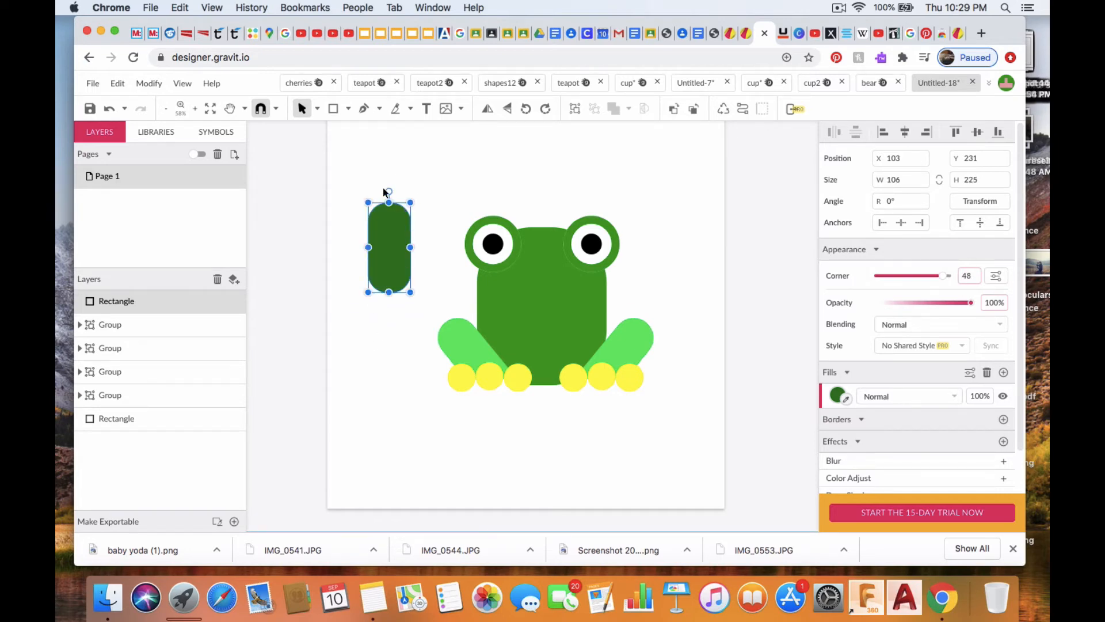
pyautogui.moveTo(391, 190); pyautogui.dragTo(443, 209)
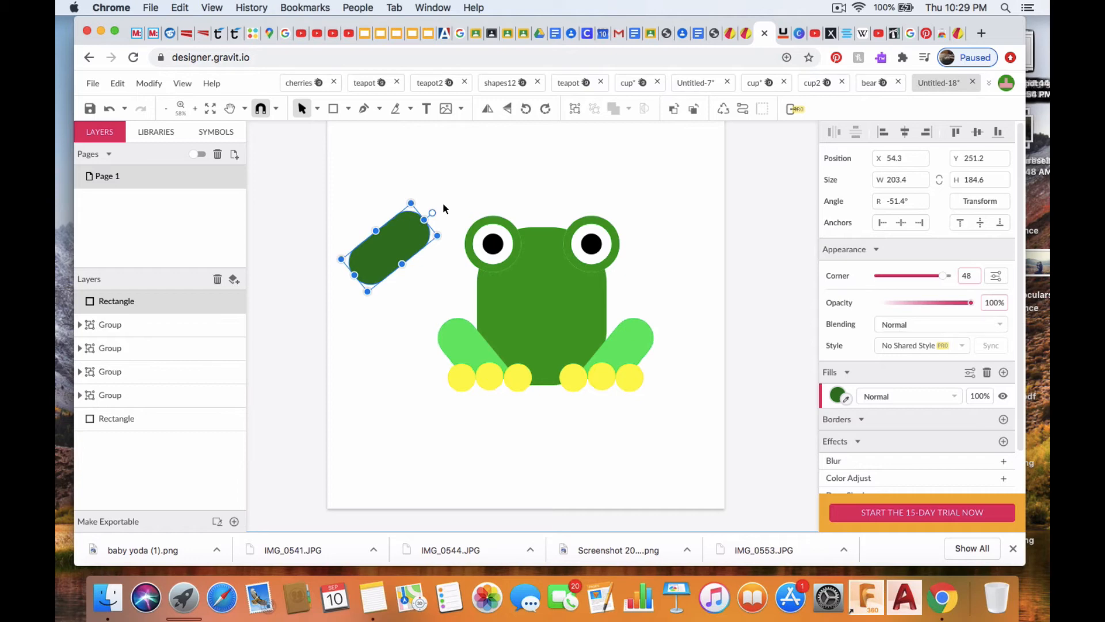
# Place a mirrored copy of the dark green bar over the right leg (X 618.2, Y 427.8) and the original over the left (X 275.3, Y 427.7)
pyautogui.press('super+d')
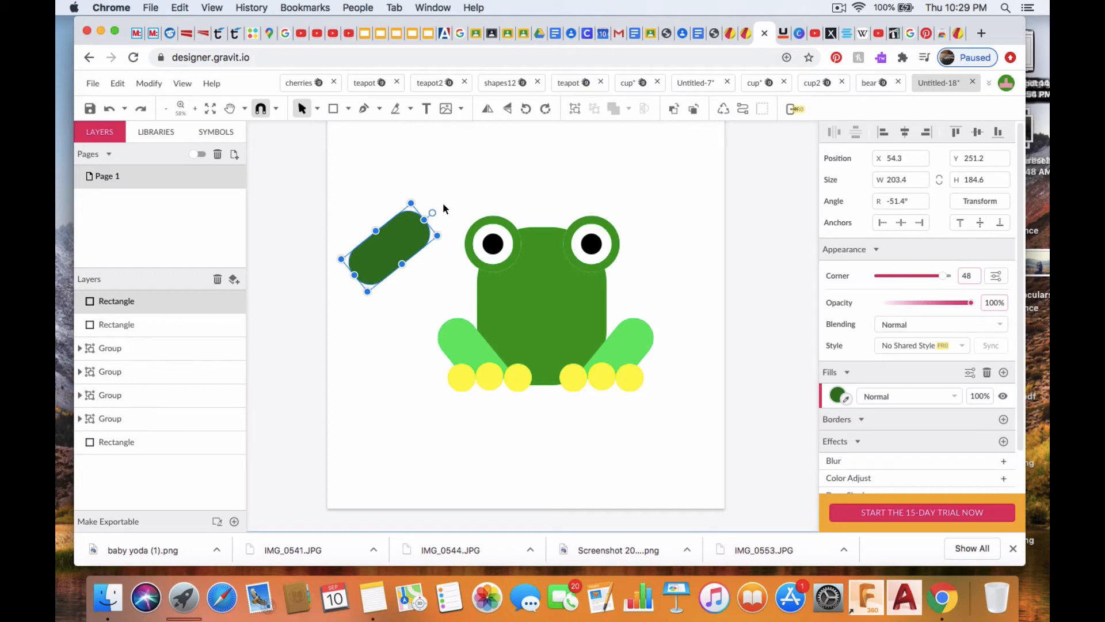
pyautogui.click(486, 110)
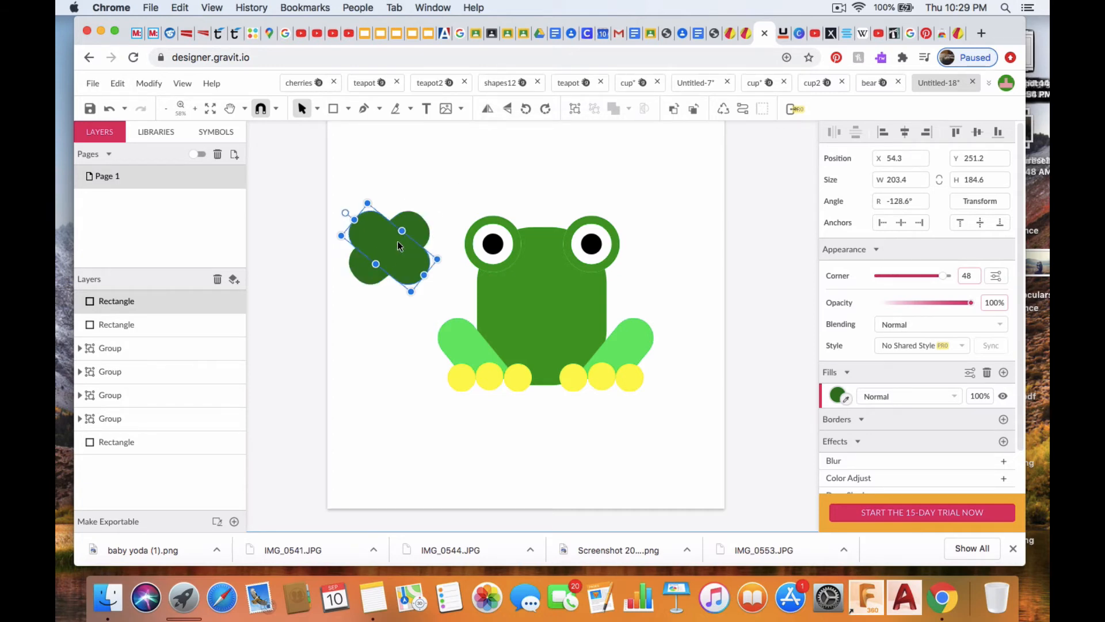
pyautogui.moveTo(397, 241); pyautogui.dragTo(619, 316)
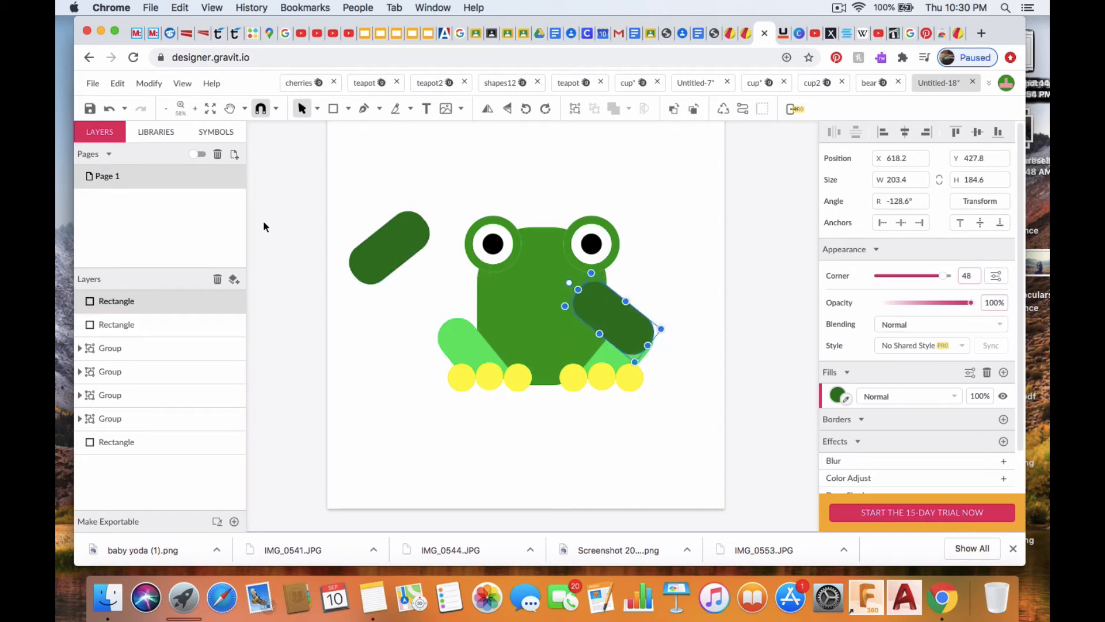
pyautogui.moveTo(389, 240); pyautogui.dragTo(476, 307)
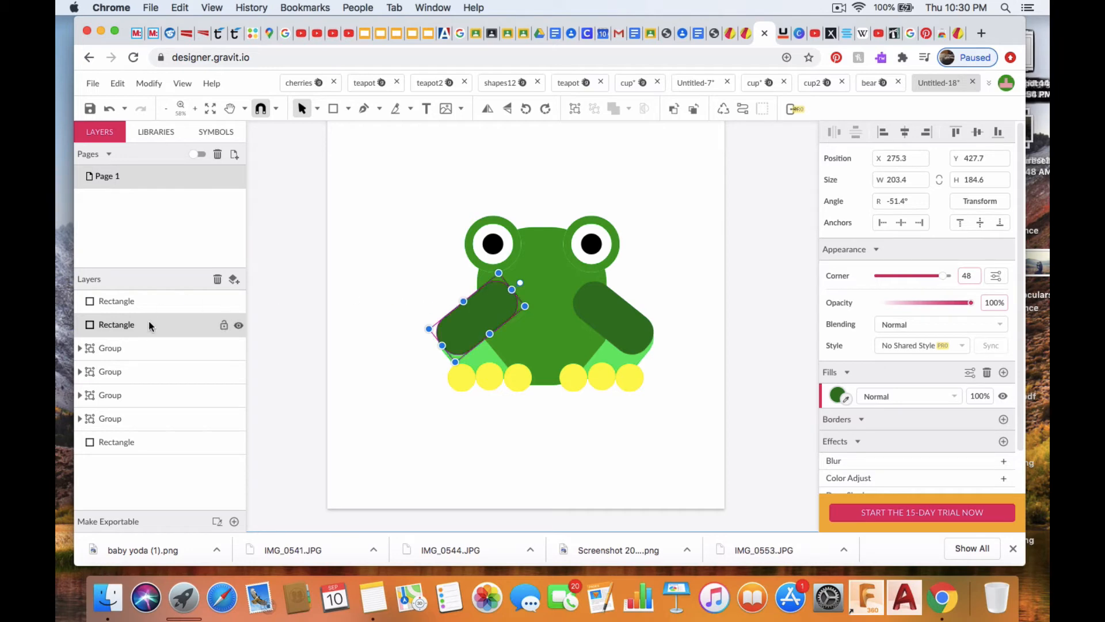
# Send both dark green bars to the back of the layer stack, behind the frog's body and legs
pyautogui.moveTo(161, 326); pyautogui.dragTo(147, 456)
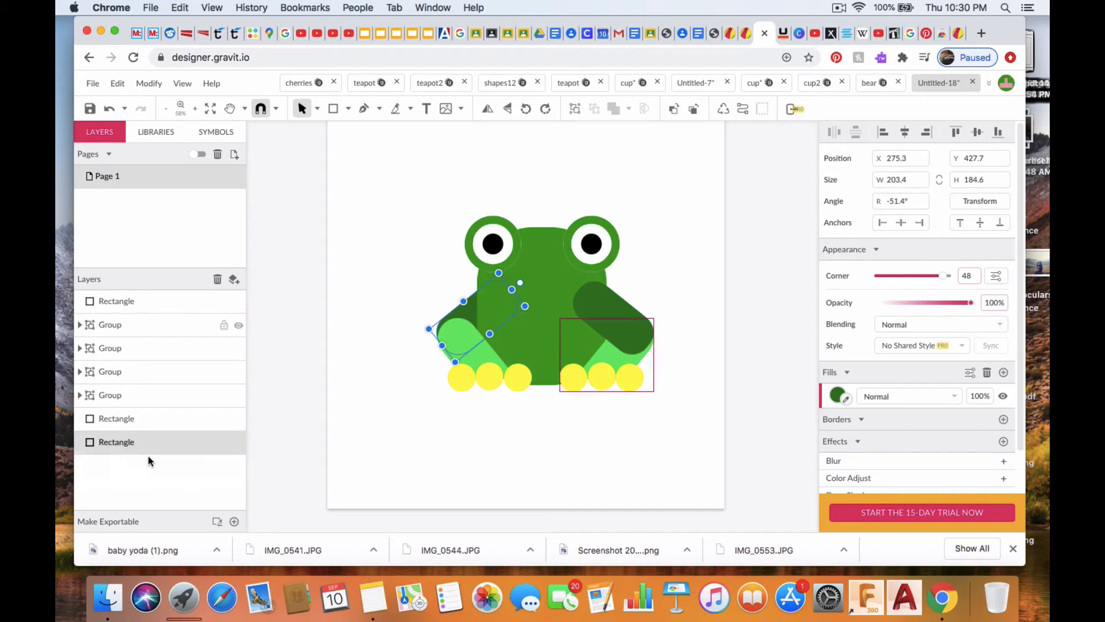
pyautogui.click(627, 320)
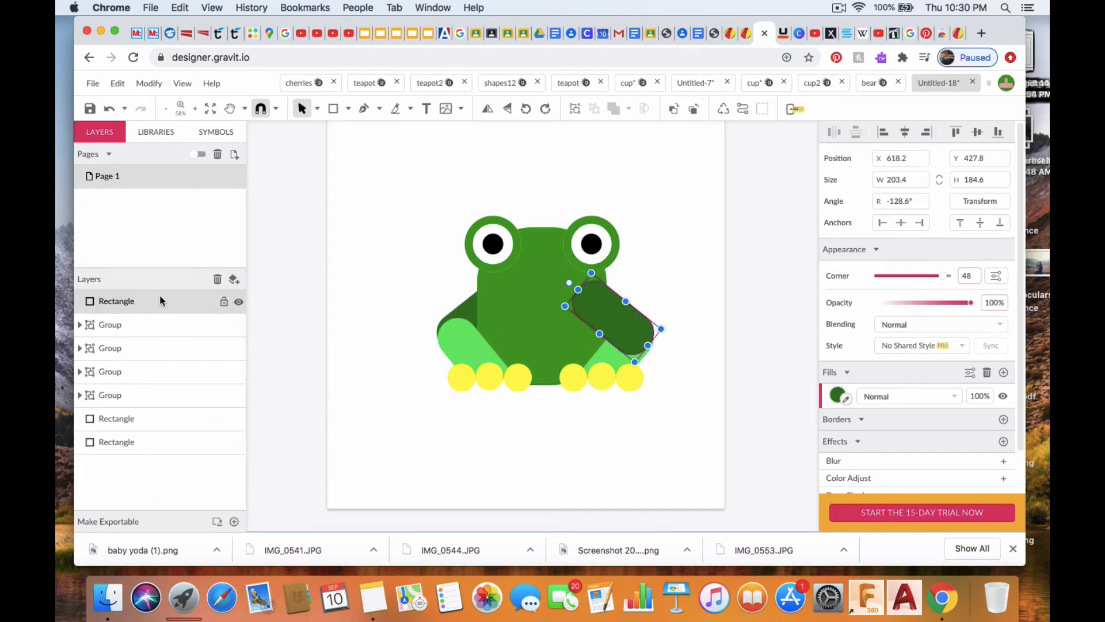
pyautogui.moveTo(161, 300); pyautogui.dragTo(154, 455)
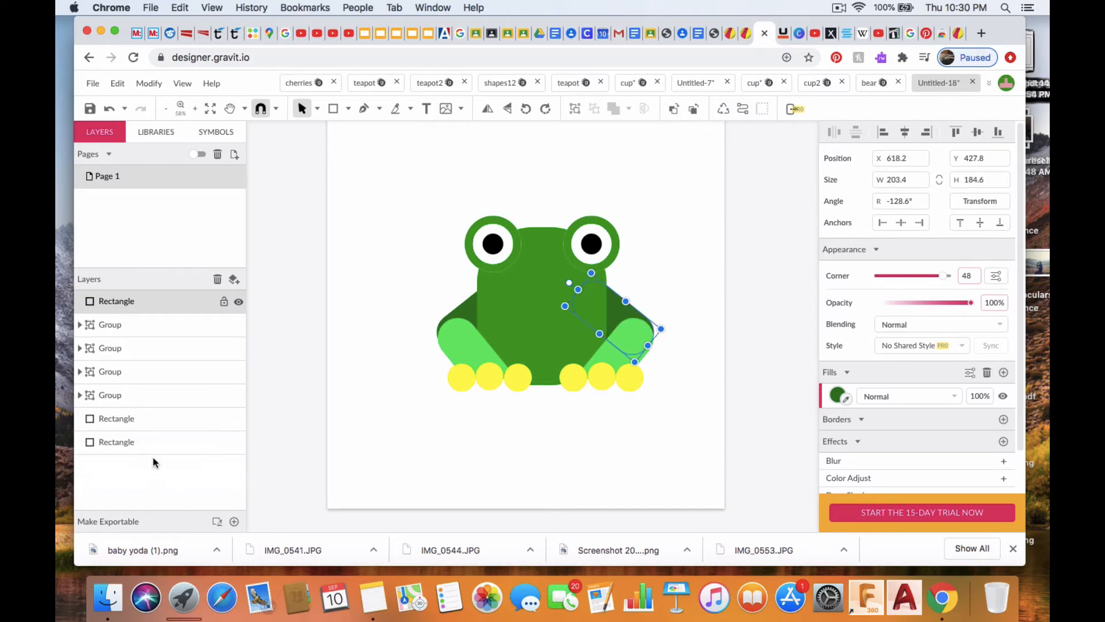
pyautogui.click(678, 254)
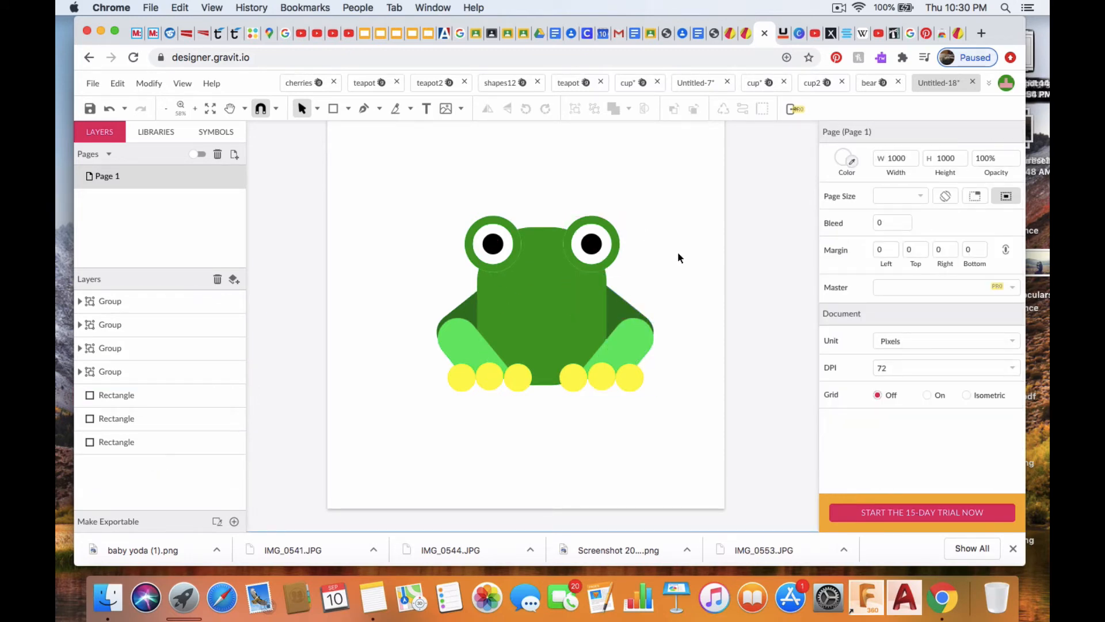
# Draw an upright rectangle about 120 by 299 px on the blank area above and left of the frog
pyautogui.click(513, 217)
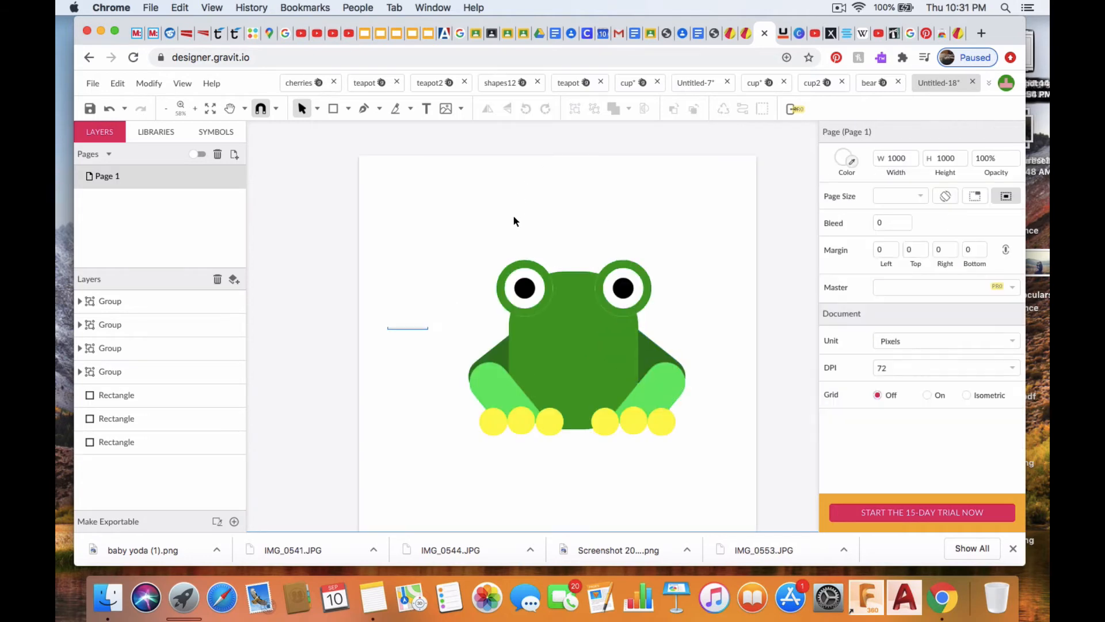
pyautogui.click(333, 110)
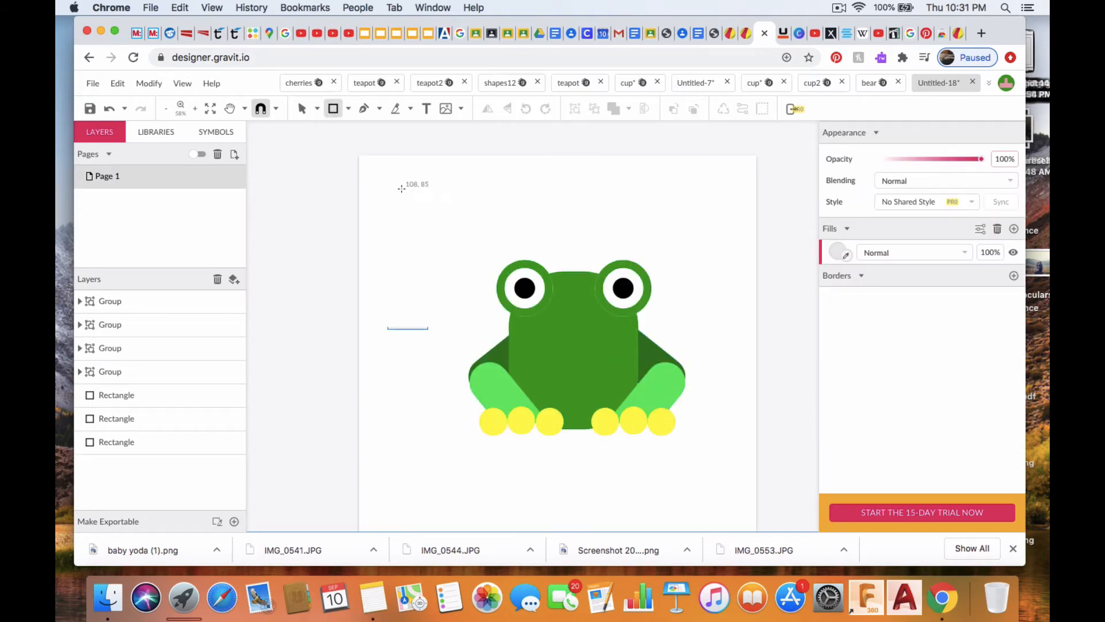
pyautogui.moveTo(401, 189); pyautogui.dragTo(450, 310)
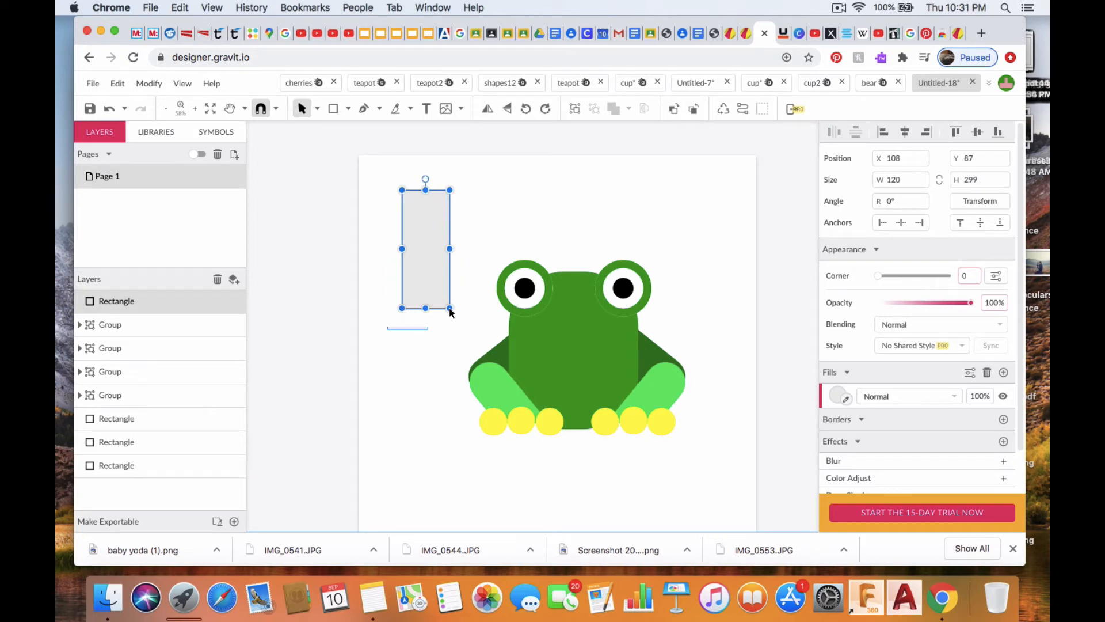
# Fill the new upright rectangle with very dark green #1B531B
pyautogui.click(836, 394)
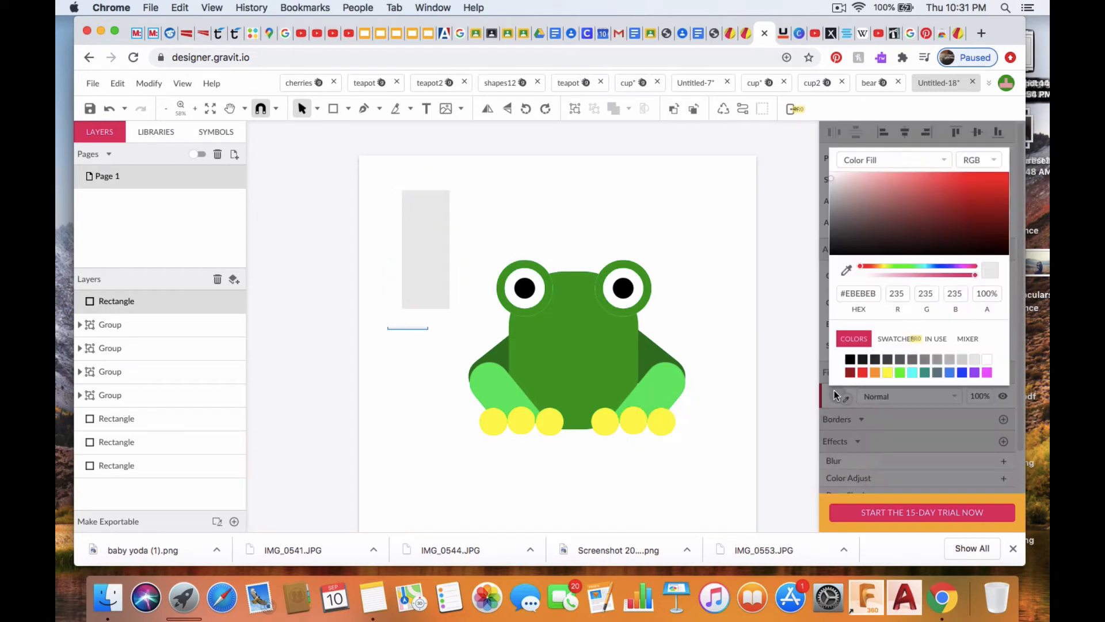
pyautogui.click(901, 372)
pyautogui.click(951, 228)
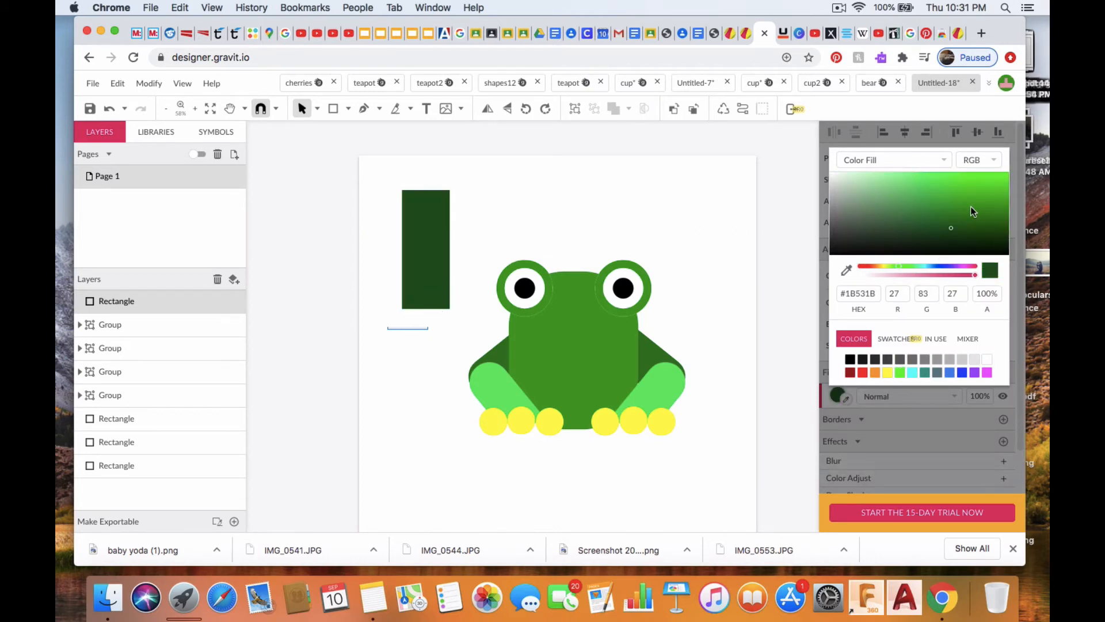
pyautogui.click(916, 160)
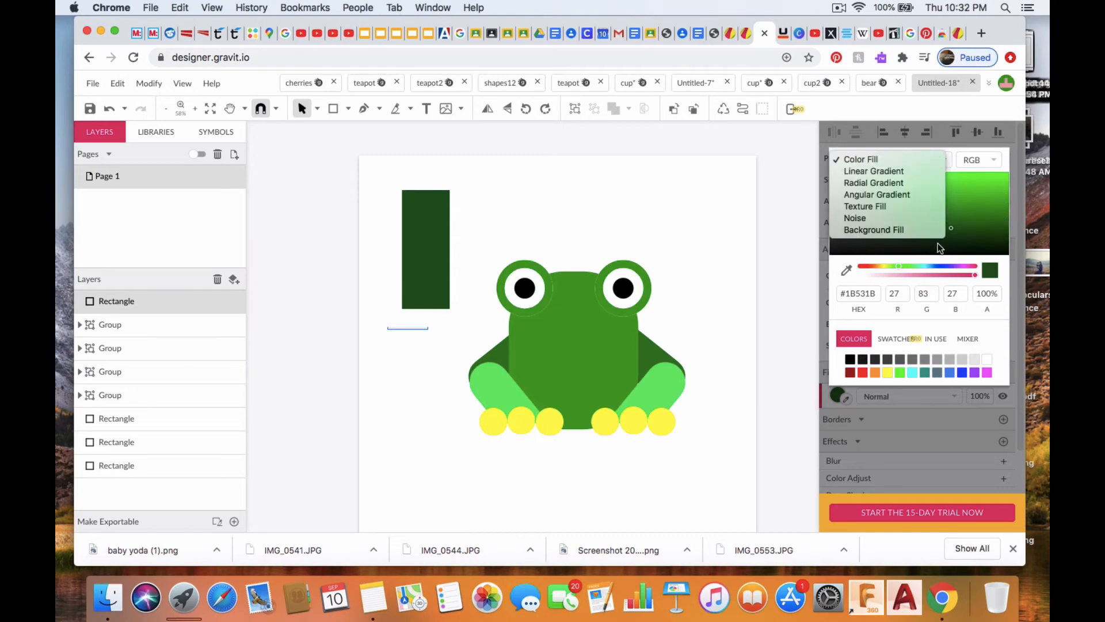
pyautogui.click(927, 416)
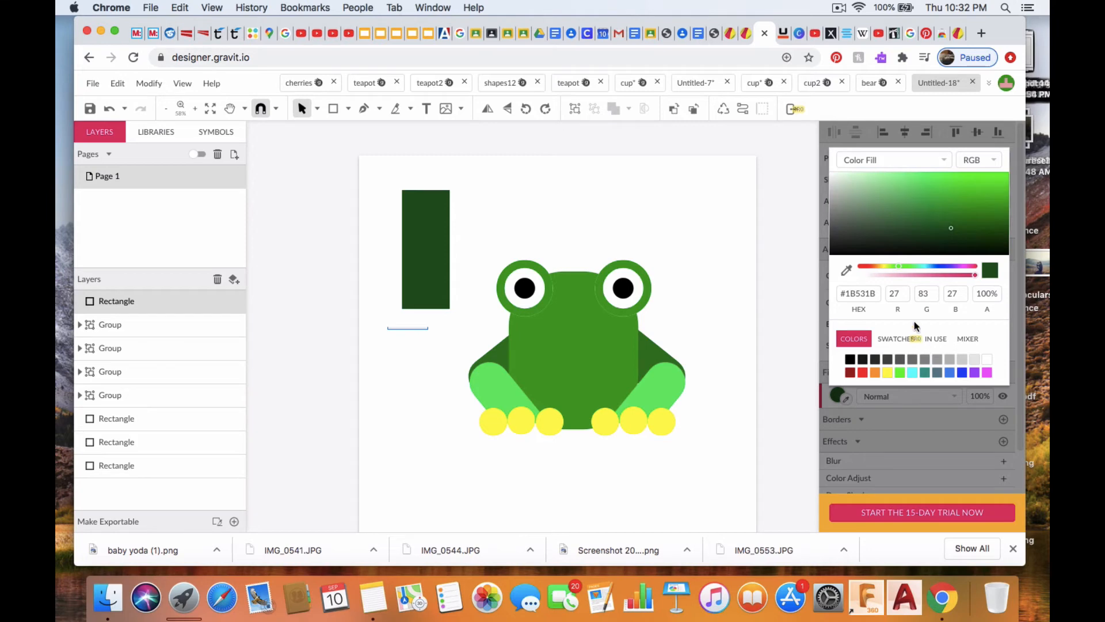
pyautogui.click(922, 396)
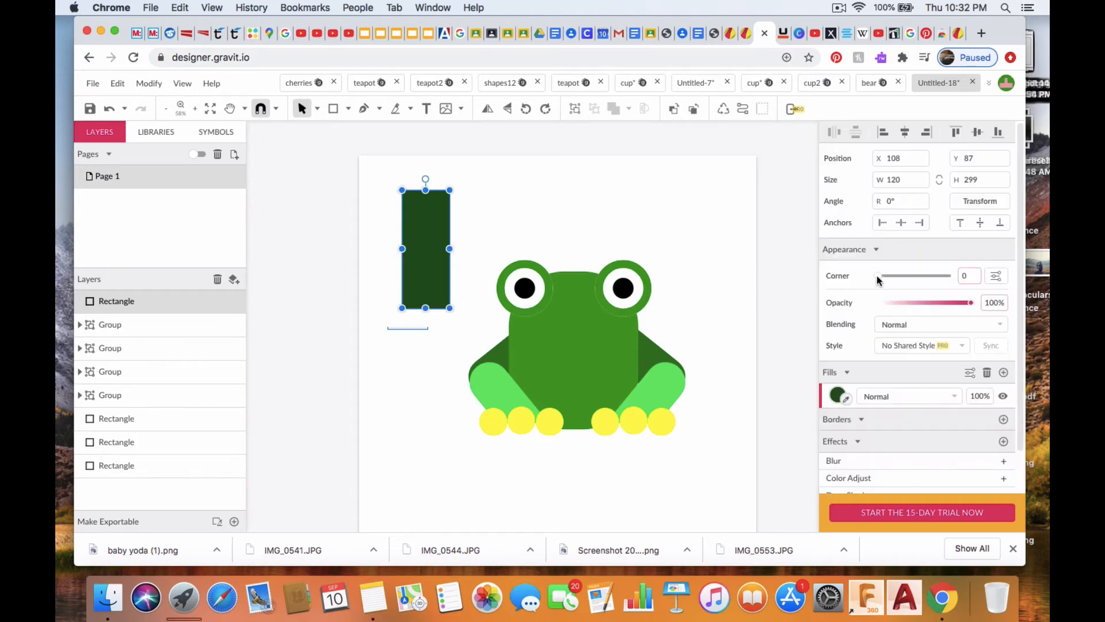
# Round the very dark green rectangle's corners to 60 and shorten it to 233 px high
pyautogui.moveTo(876, 276); pyautogui.dragTo(948, 276)
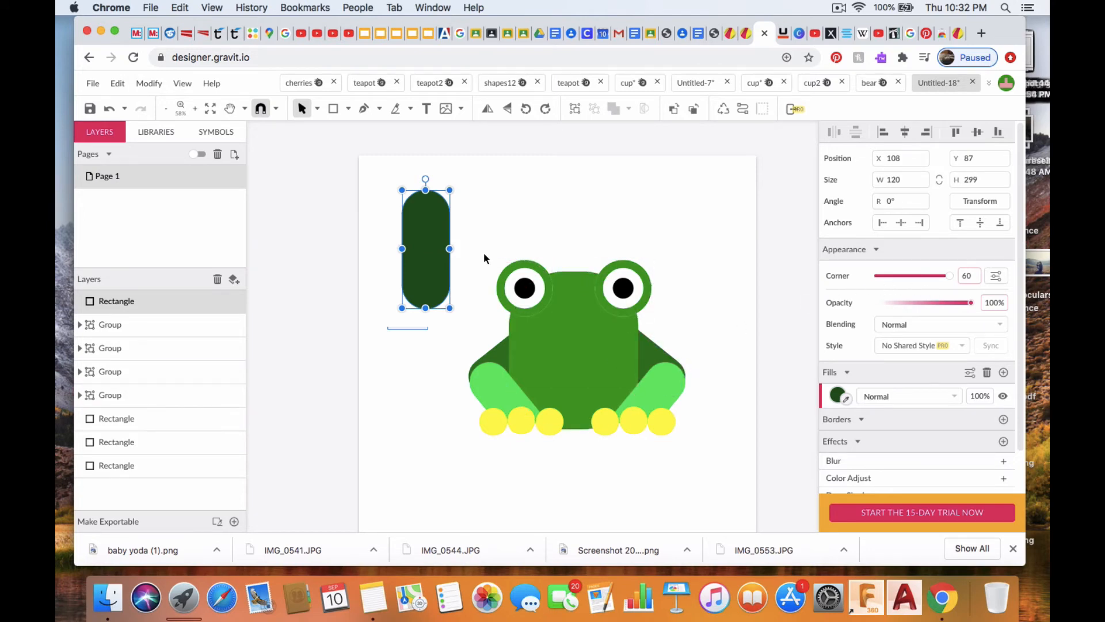
pyautogui.moveTo(425, 308); pyautogui.dragTo(424, 282)
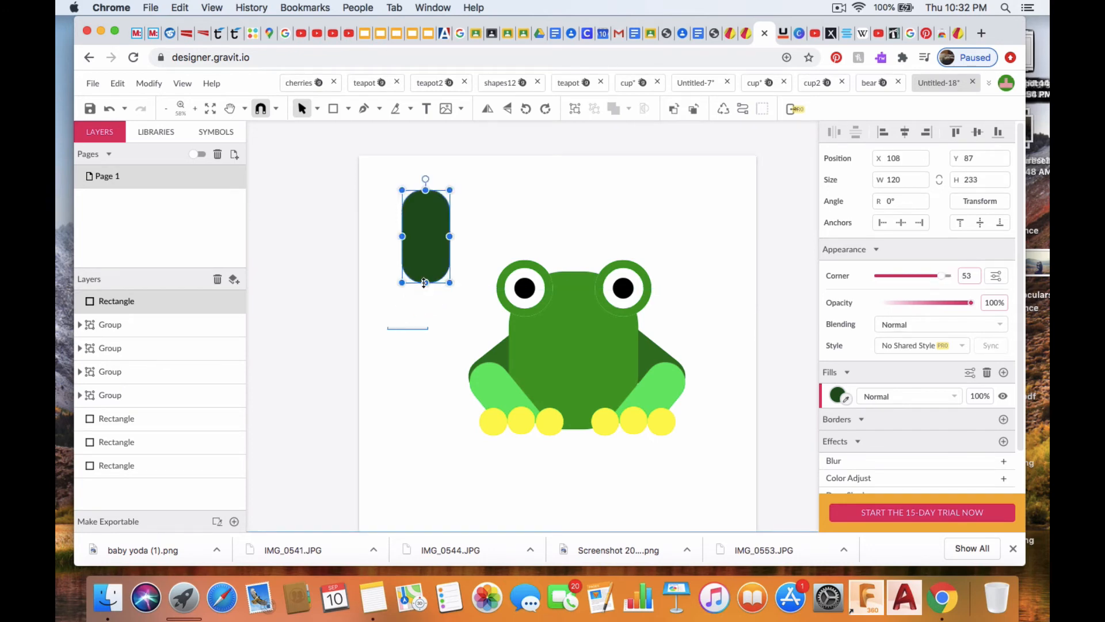
# Add a slimmer copy of the rounded bar, rotated to 46.4° and overlapping the original's upper end at X 140.1, Y 85.7
pyautogui.press('super+c')
pyautogui.press('super+v')
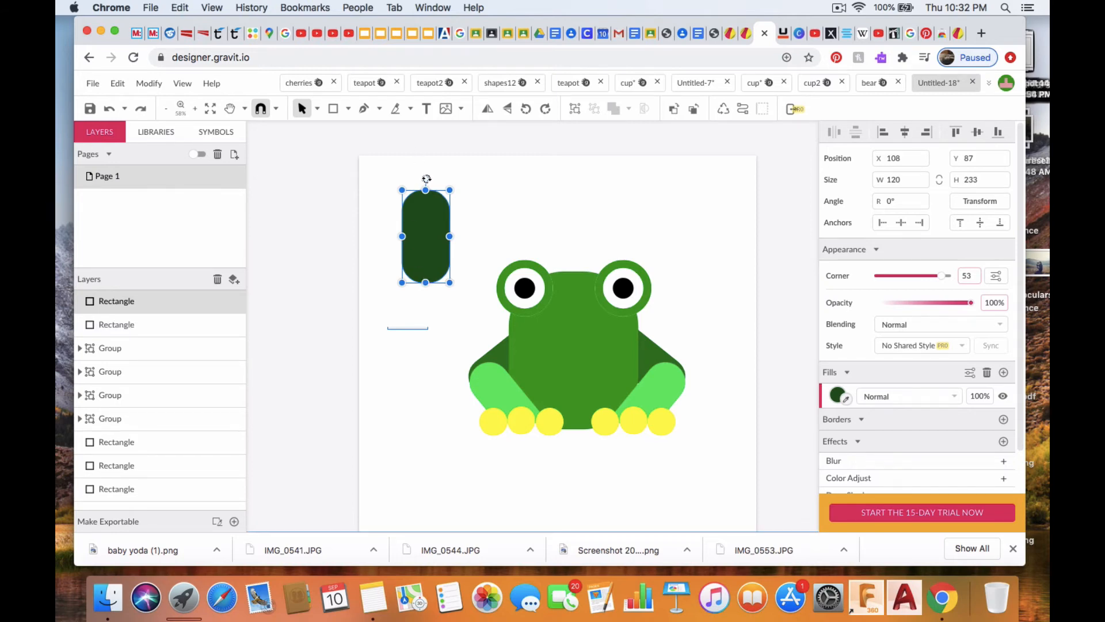
pyautogui.moveTo(426, 179); pyautogui.dragTo(391, 203)
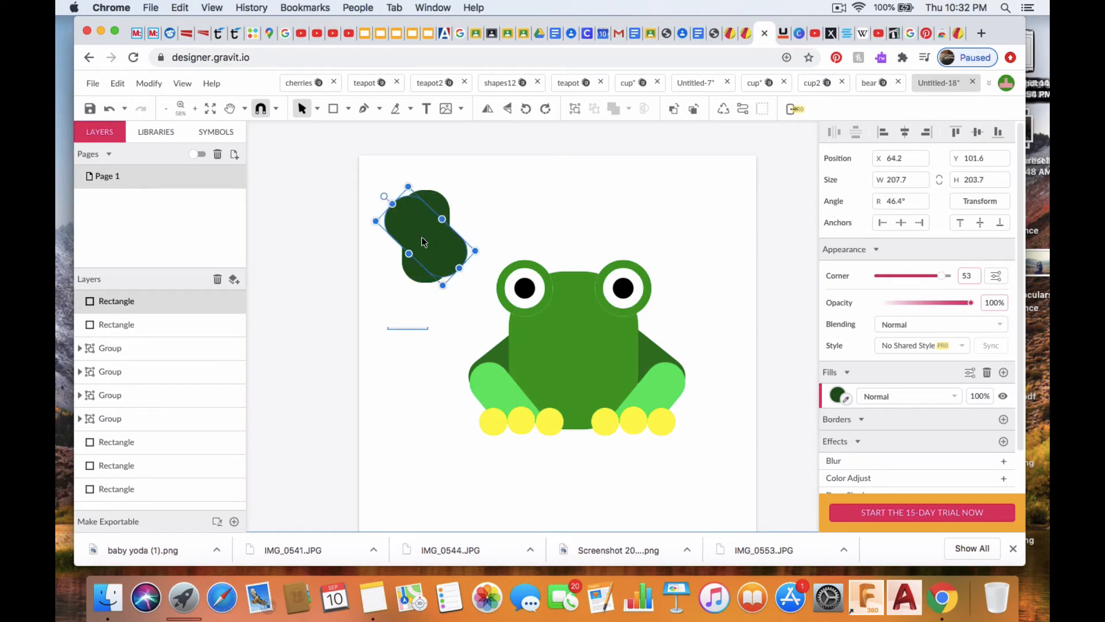
pyautogui.moveTo(422, 236); pyautogui.dragTo(442, 227)
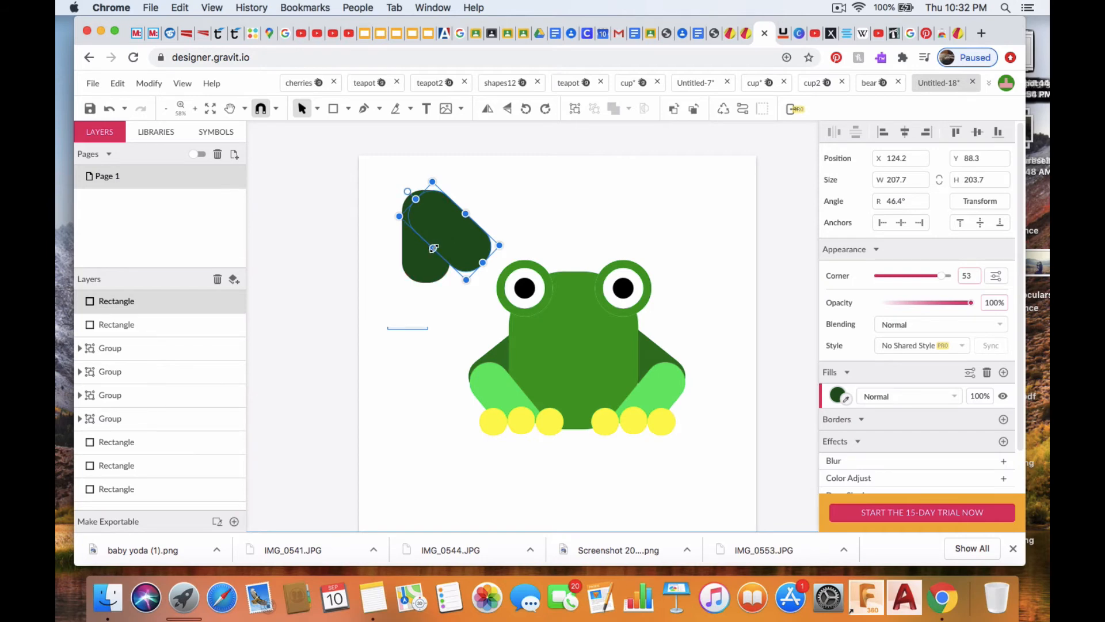
pyautogui.moveTo(433, 248); pyautogui.dragTo(440, 240)
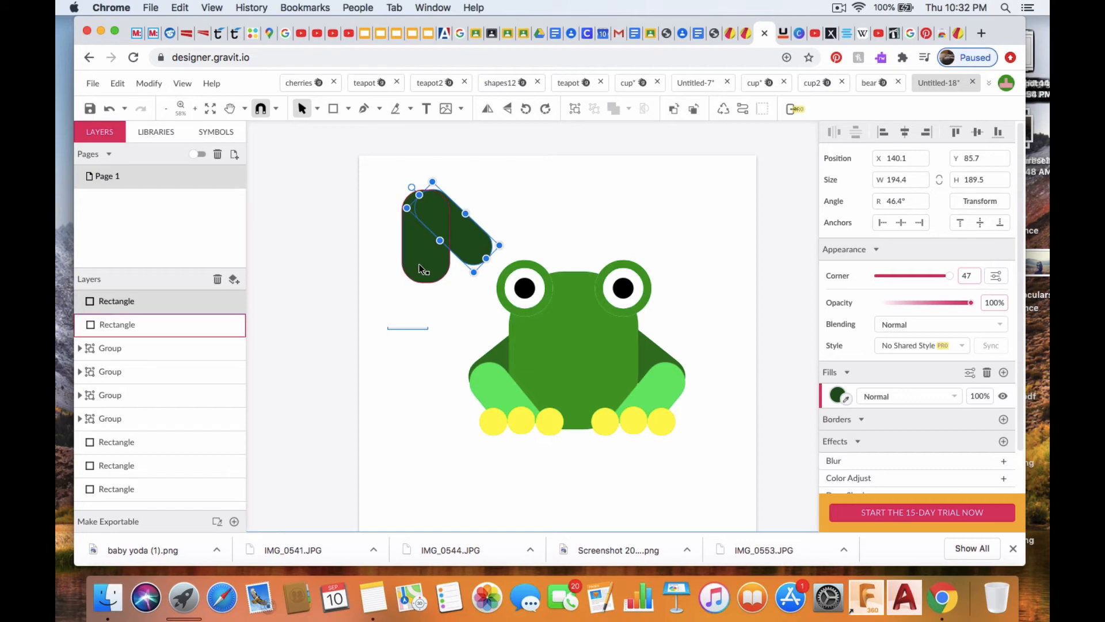
# Narrow the upright bar to 104 px and group it with the tilted bar as a bent leg
pyautogui.click(421, 268)
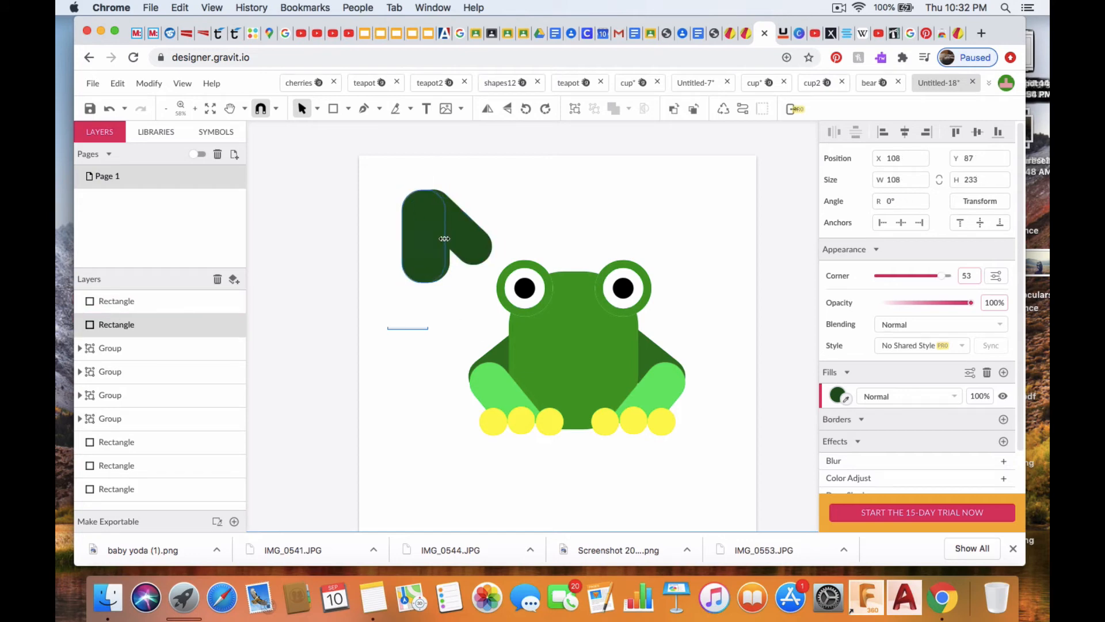
pyautogui.moveTo(444, 238); pyautogui.dragTo(442, 238)
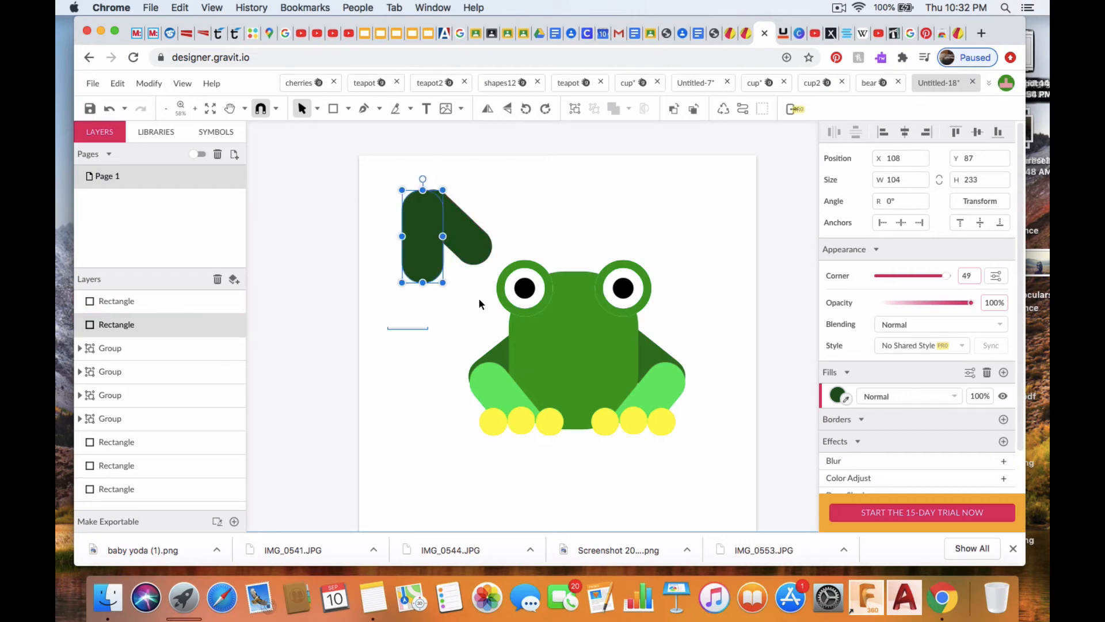
pyautogui.keyDown('shift'); pyautogui.click(471, 236); pyautogui.keyUp('shift')
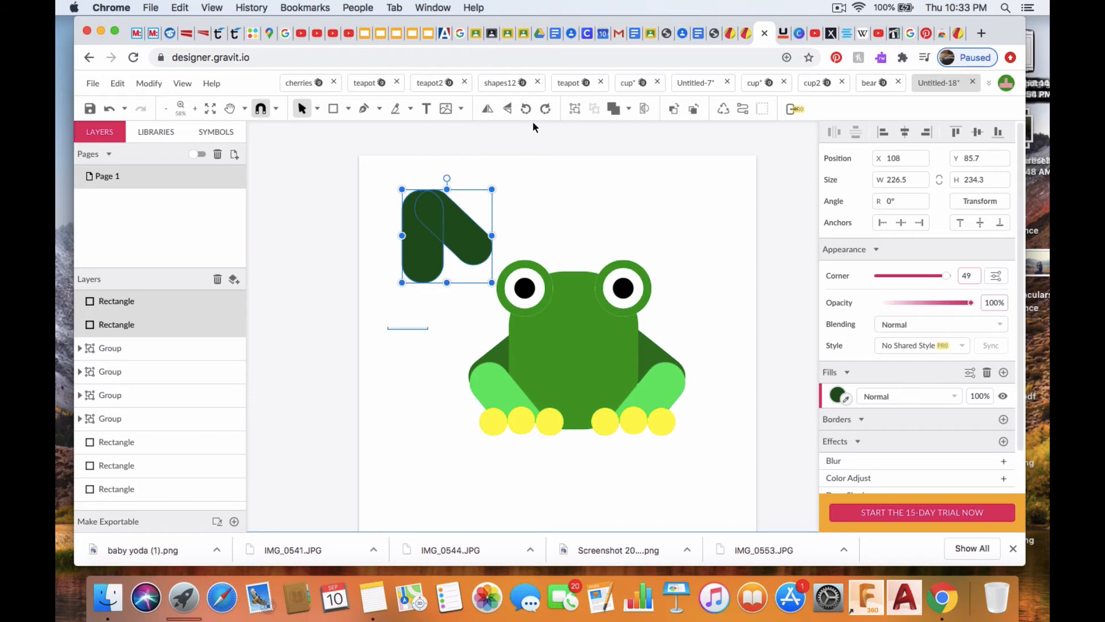
pyautogui.click(575, 109)
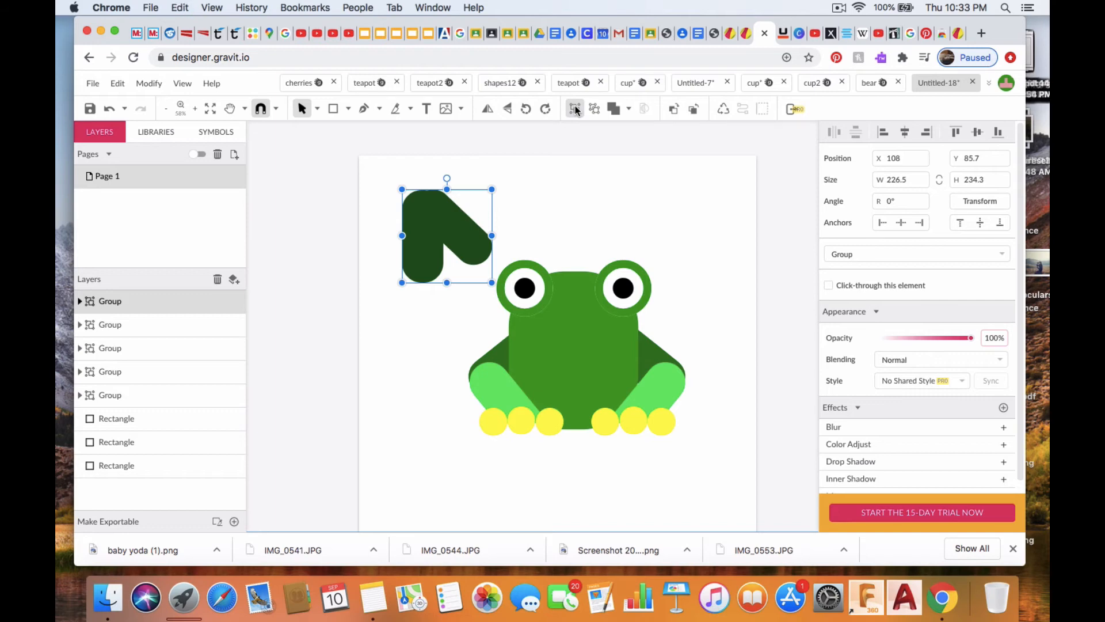
# Place a horizontally flipped copy of the bent leg group over the frog's right side and send it to the back
pyautogui.press('super+z')
pyautogui.click(485, 109)
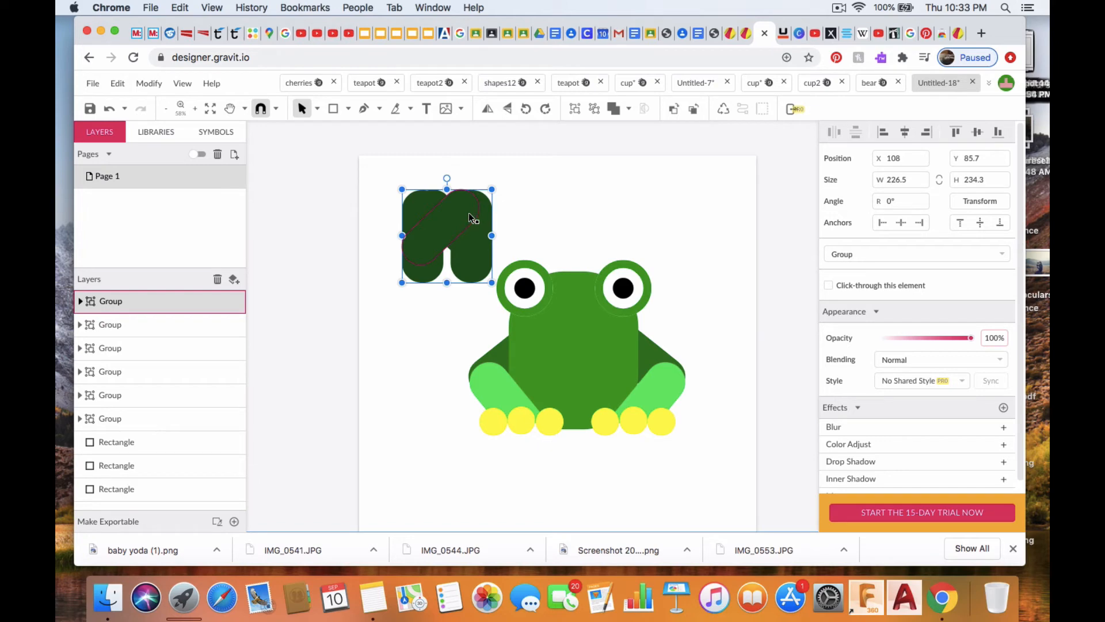
pyautogui.moveTo(469, 214); pyautogui.dragTo(691, 327)
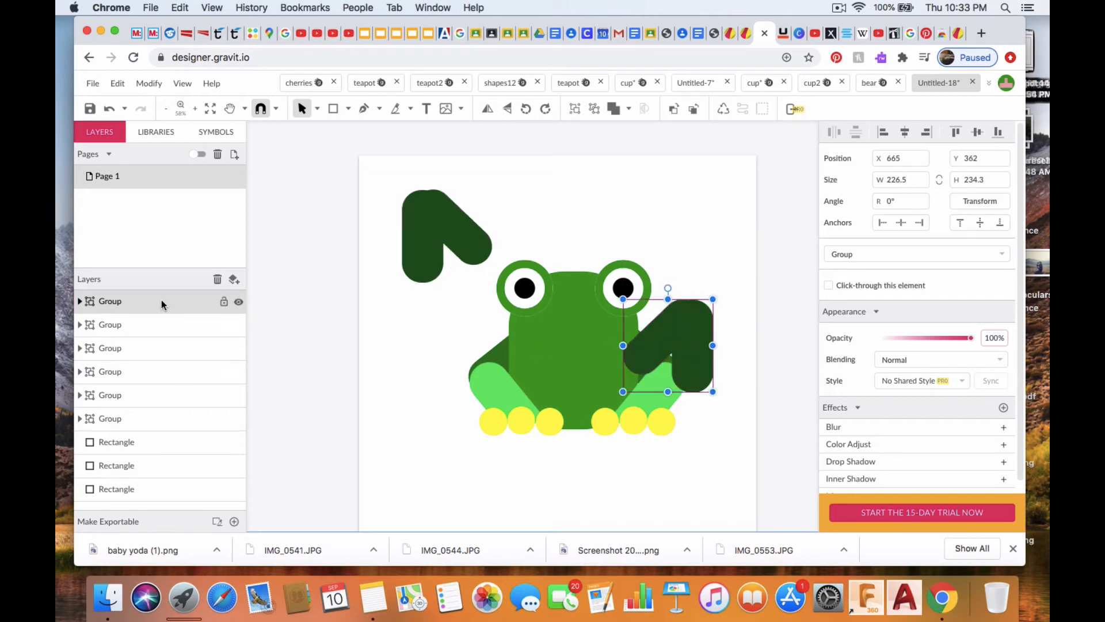
pyautogui.moveTo(161, 302); pyautogui.dragTo(156, 505)
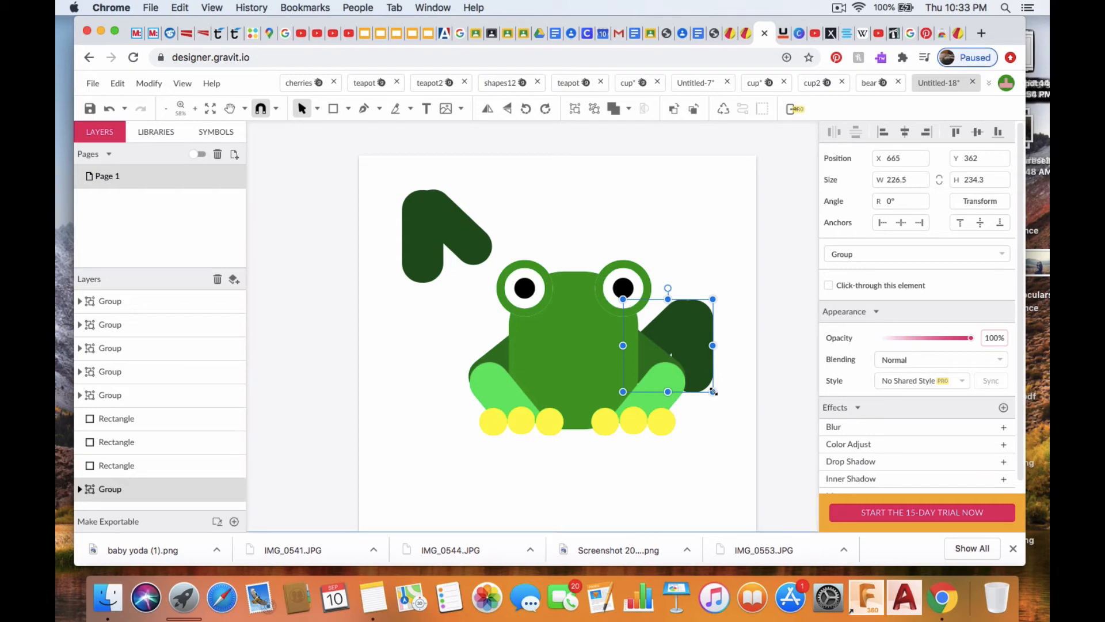
# Enlarge the right back leg group to about 263.9 by 273.1 px and tuck it behind the body at X 590.1, Y 388.9
pyautogui.moveTo(713, 391); pyautogui.dragTo(685, 420)
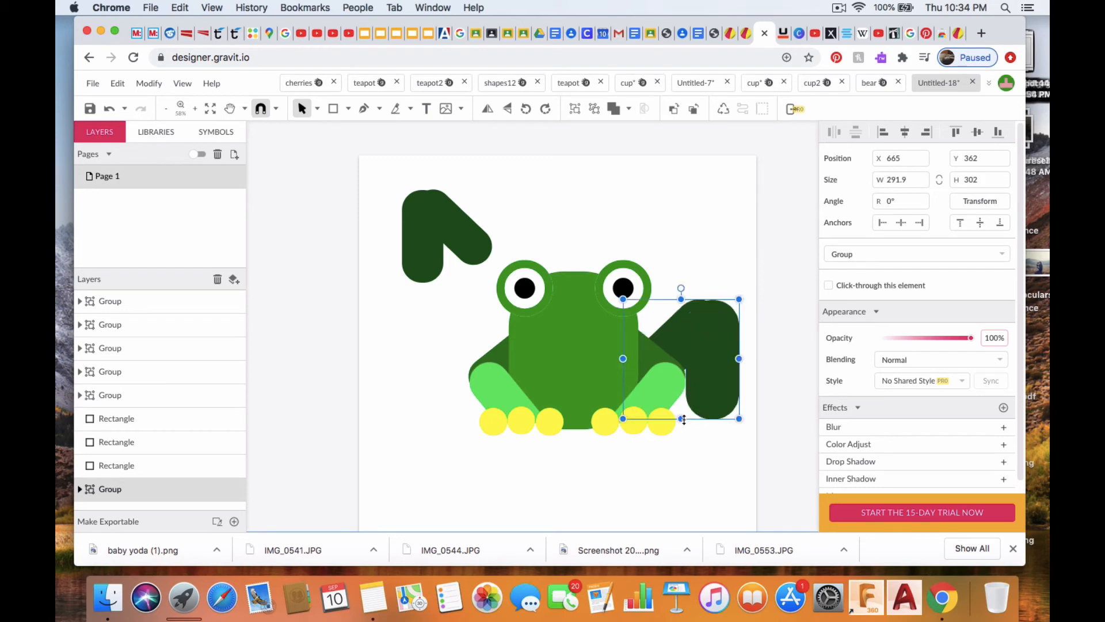
pyautogui.moveTo(712, 345); pyautogui.dragTo(684, 345)
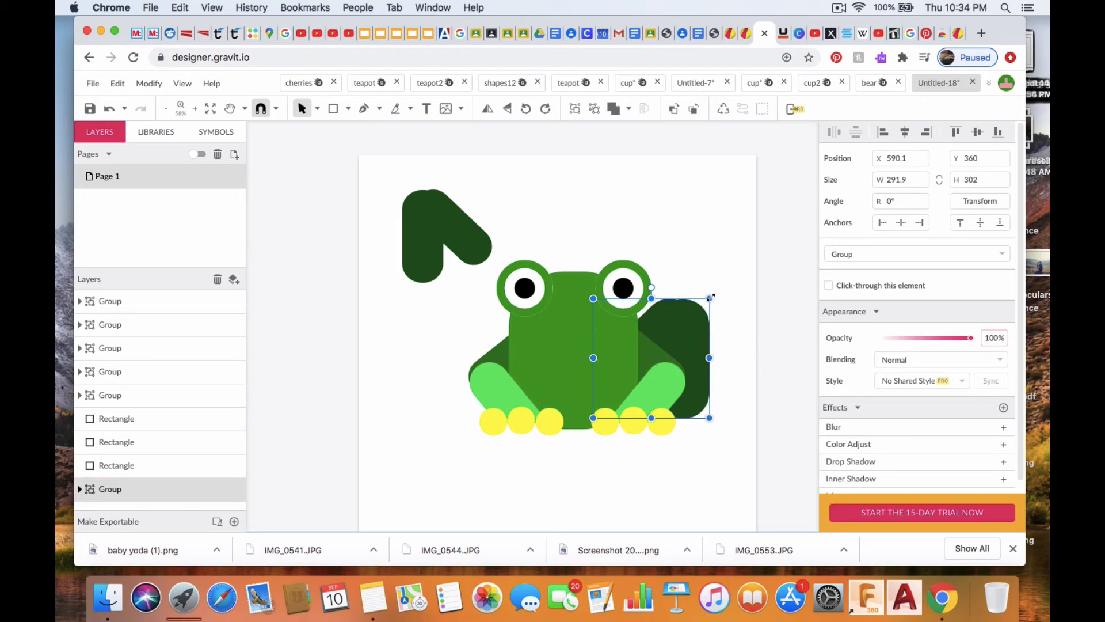
pyautogui.moveTo(710, 297); pyautogui.dragTo(699, 313)
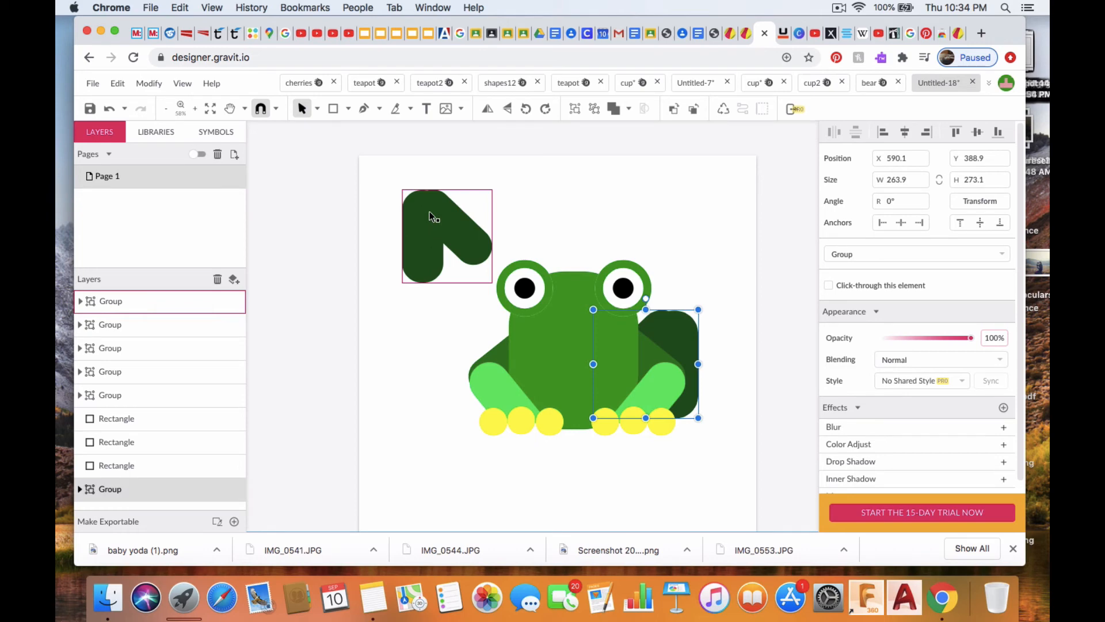
# Move the original bent leg group over the frog's left side at X 203.5, Y 427.7 and send it to the back
pyautogui.moveTo(431, 217); pyautogui.dragTo(467, 347)
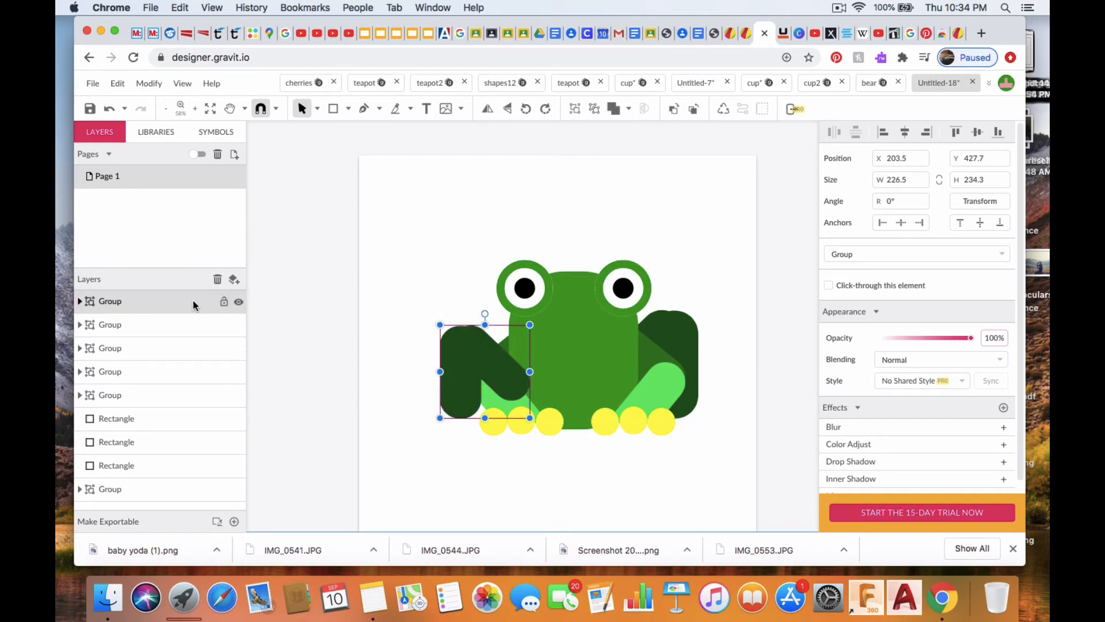
pyautogui.moveTo(192, 305); pyautogui.dragTo(175, 503)
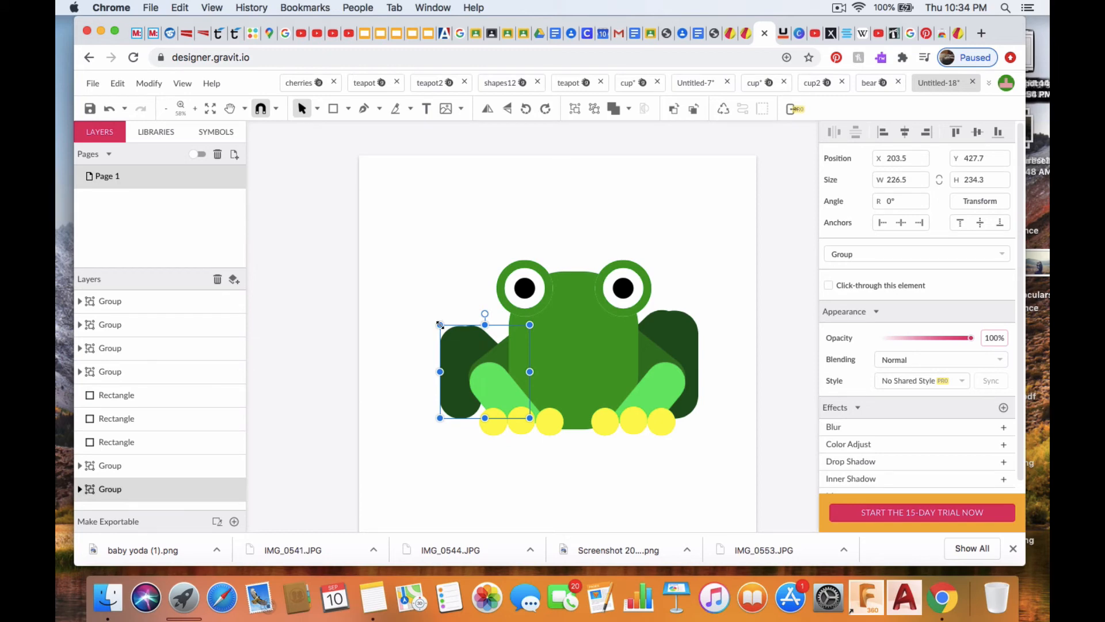
# Enlarge the left back leg group to 263.9 by 273.1 px and shift it inward against the body
pyautogui.moveTo(441, 324); pyautogui.dragTo(425, 309)
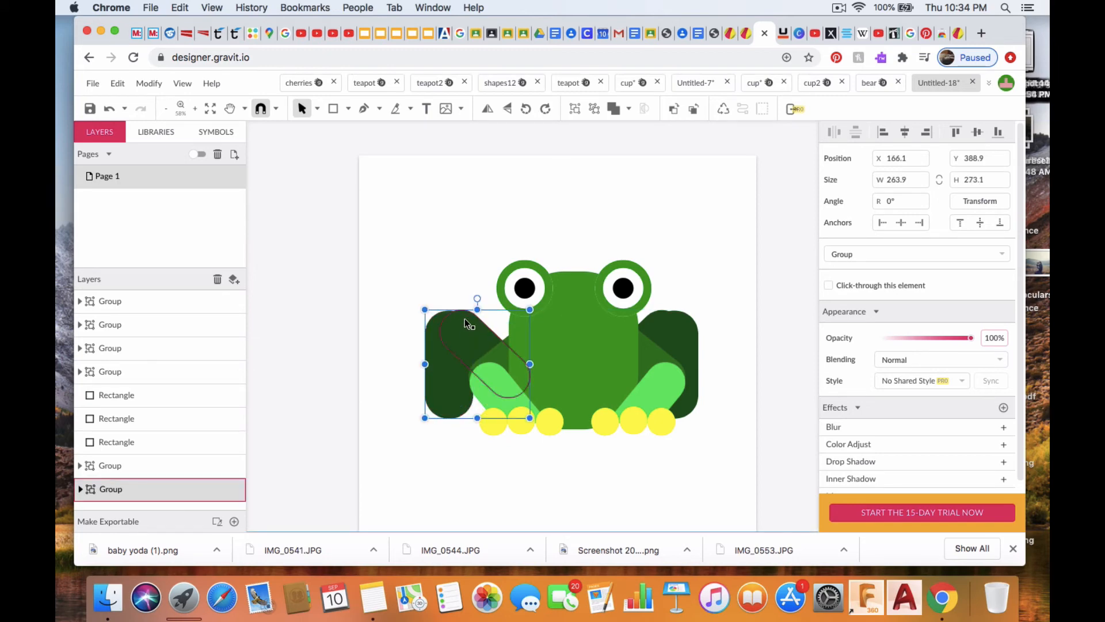
pyautogui.moveTo(451, 336); pyautogui.dragTo(476, 337)
pyautogui.click(622, 494)
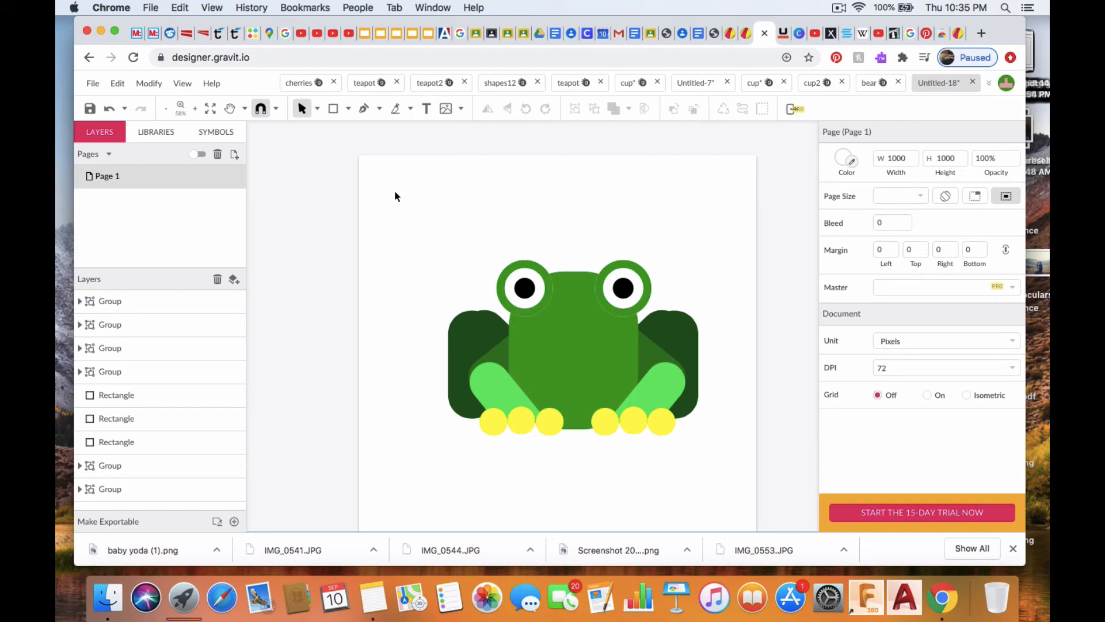
# Draw a circle about 200 px in diameter on the blank area to the upper left of the frog
pyautogui.click(348, 108)
pyautogui.click(368, 167)
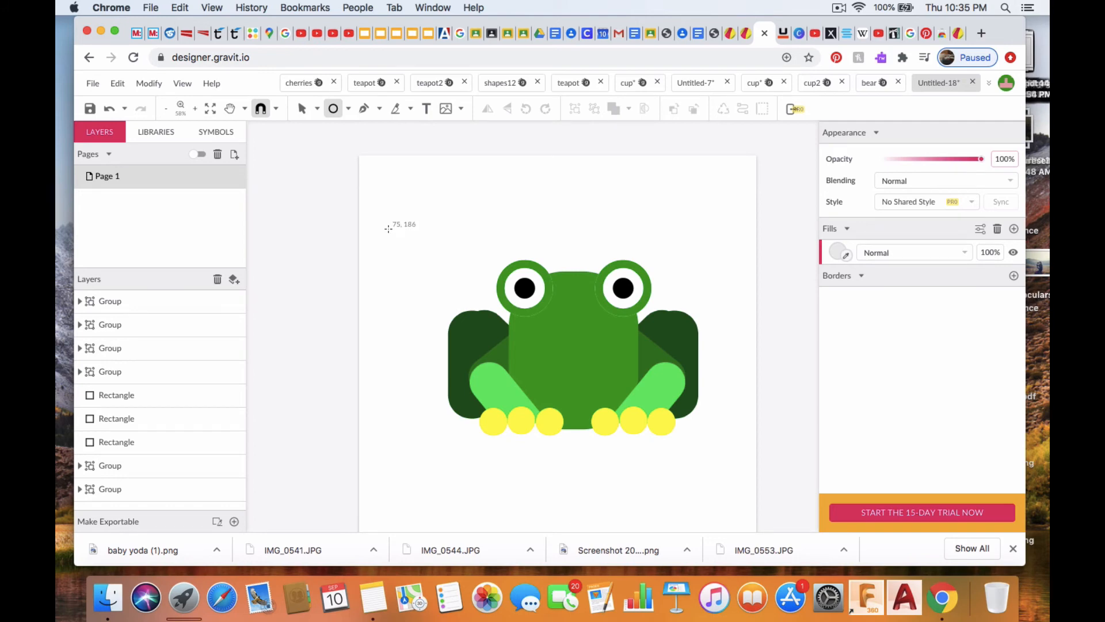
pyautogui.moveTo(388, 228); pyautogui.dragTo(467, 244)
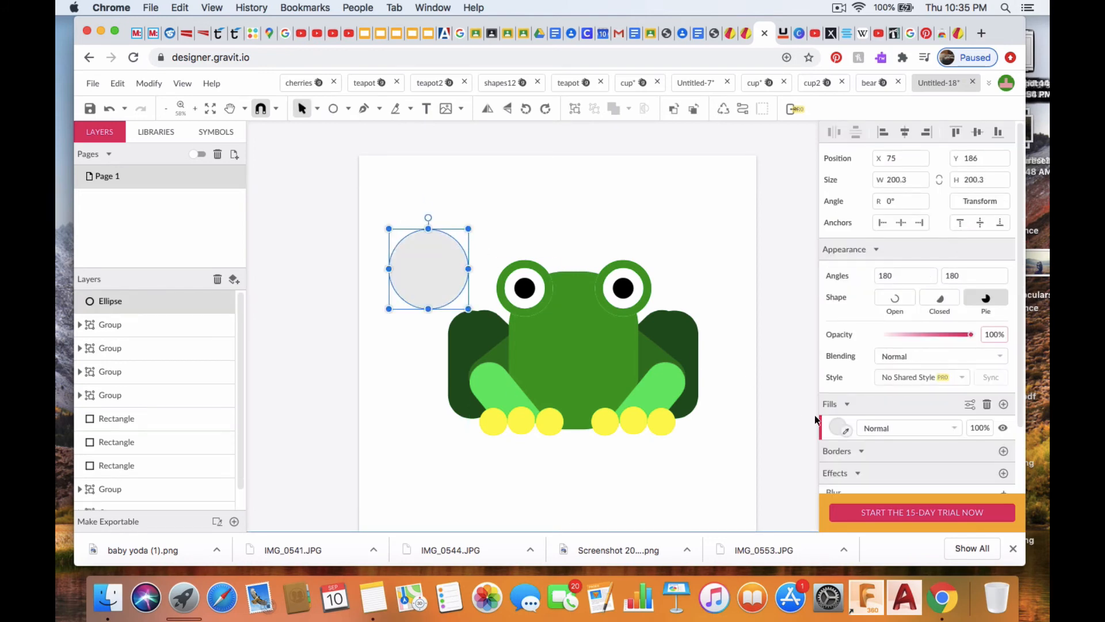
# Fill the new circle with light green #8FDD8F
pyautogui.click(838, 427)
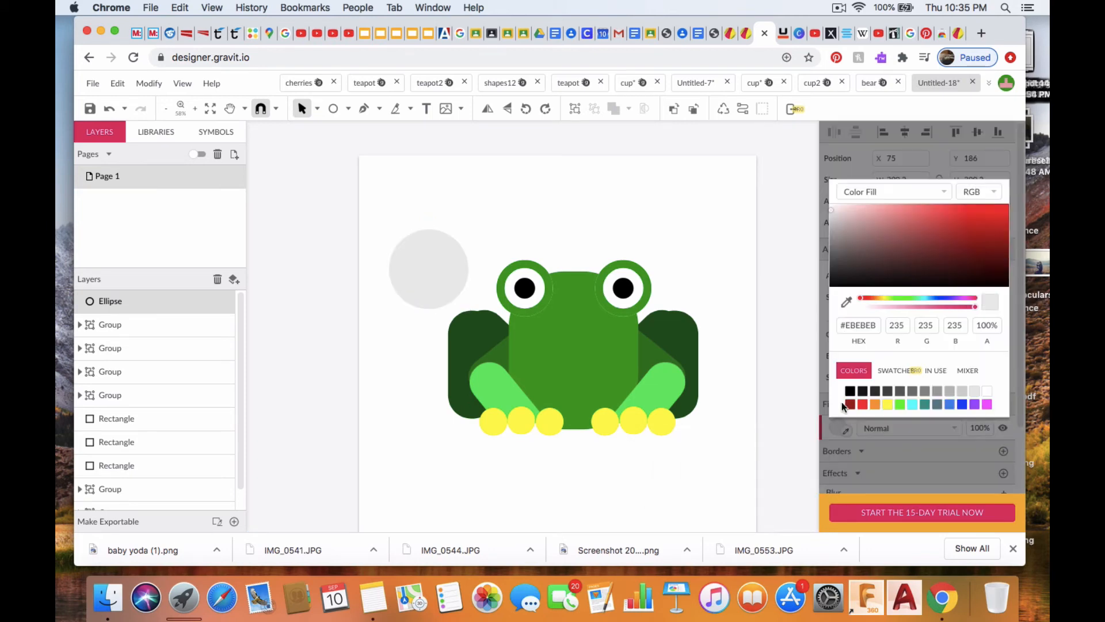
pyautogui.click(900, 404)
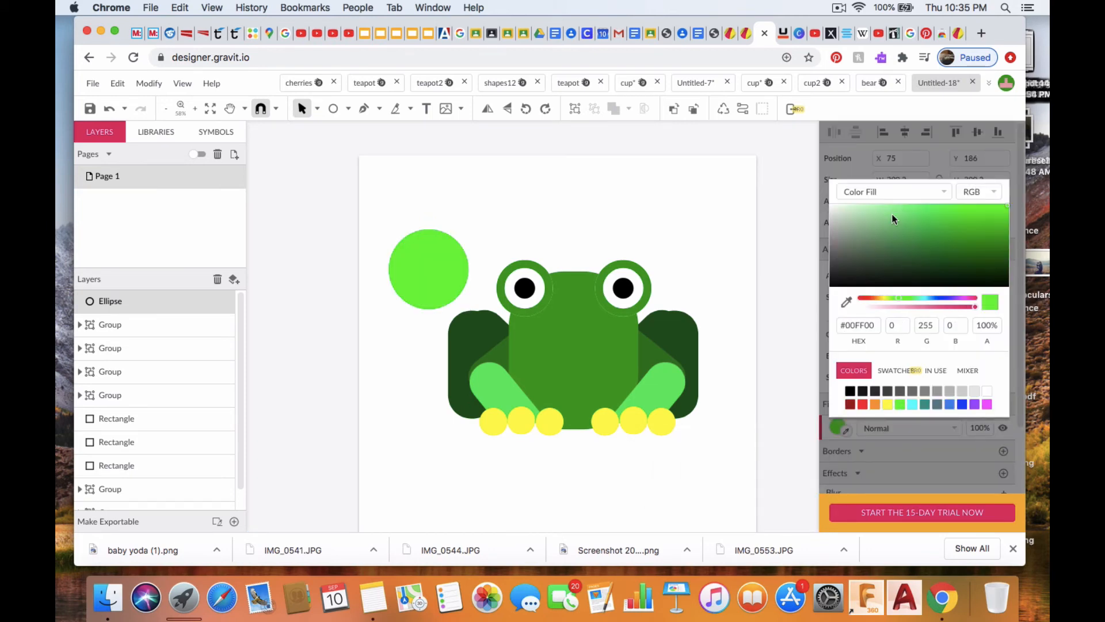
pyautogui.click(892, 215)
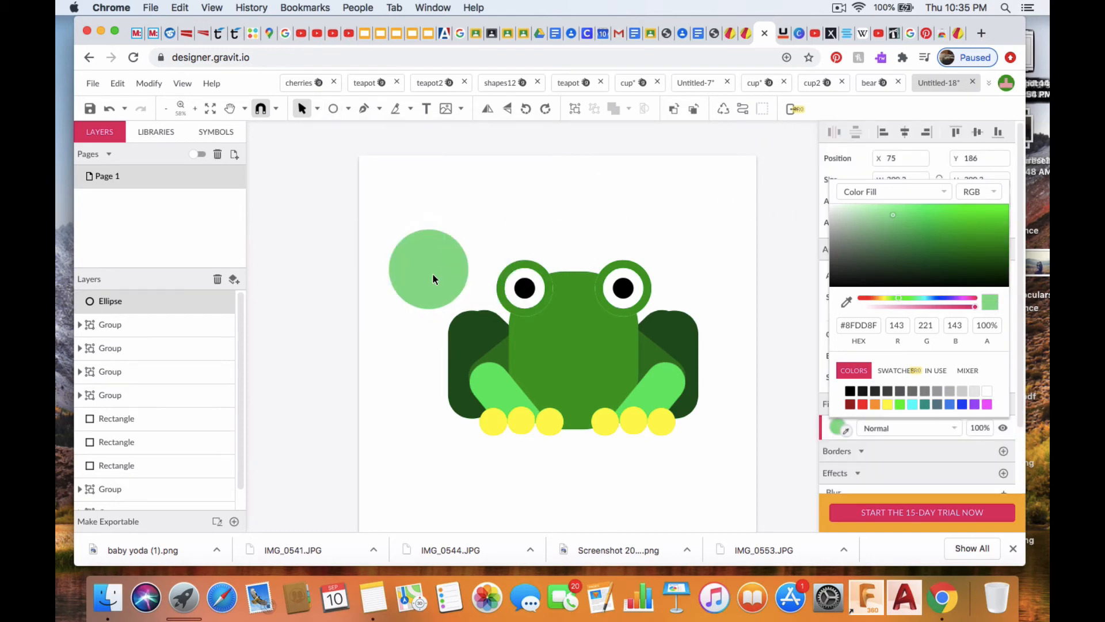
# Duplicate the light green circle and place the copy above it, partly overlapping, at X 77.6, Y 33
pyautogui.click(432, 276)
pyautogui.press('alt')
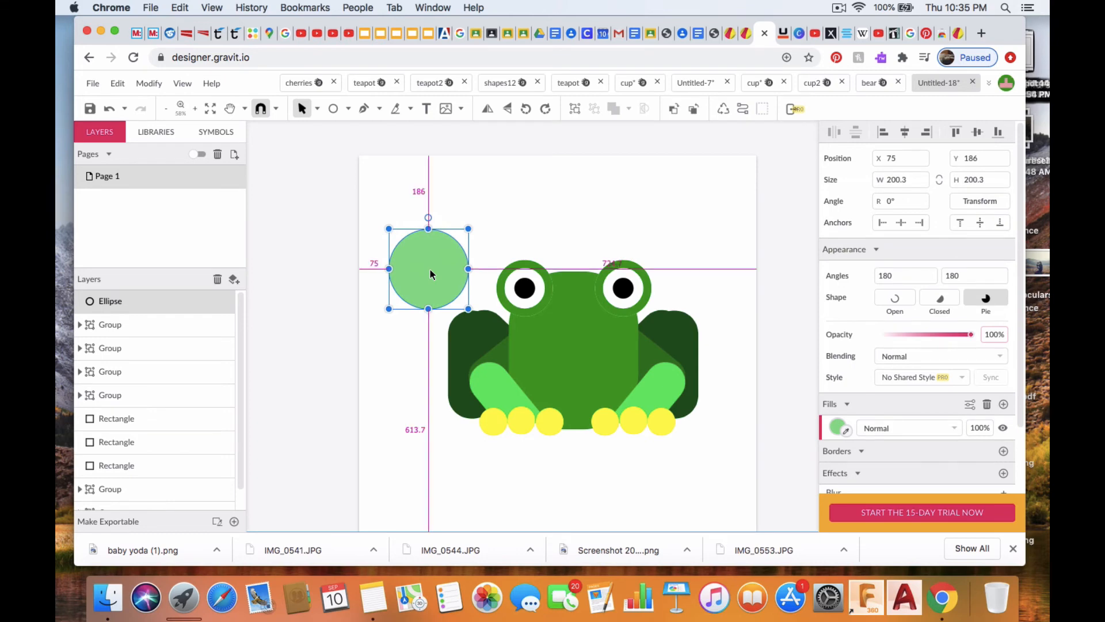
pyautogui.moveTo(429, 268); pyautogui.dragTo(431, 209)
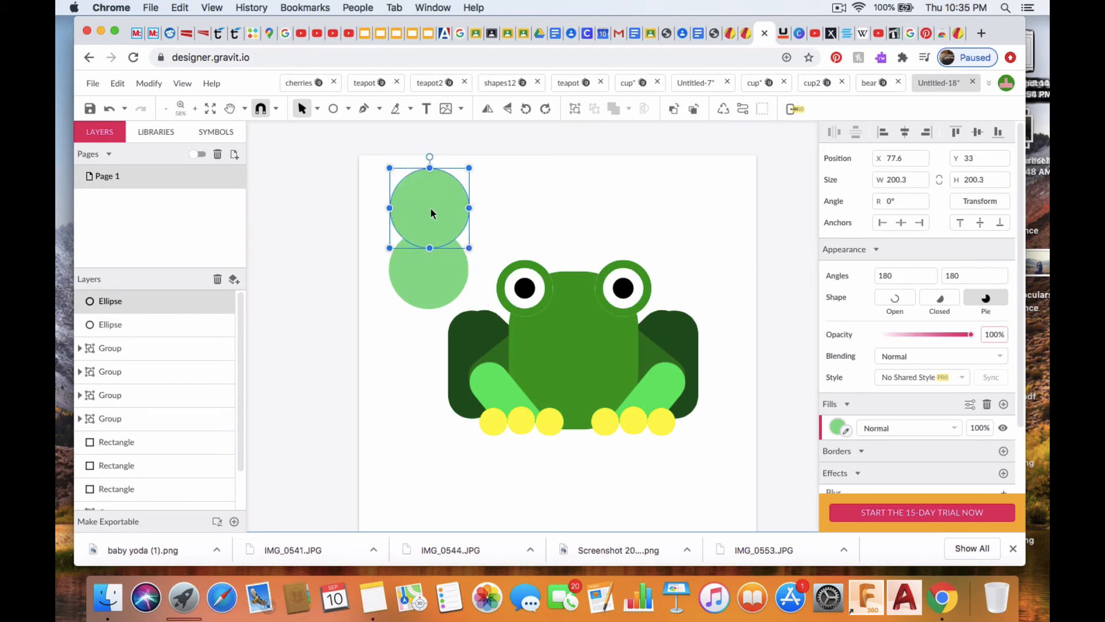
# Subtract the upper light green circle from the lower one to cut a curved notch into its top
pyautogui.keyDown('shift'); pyautogui.click(433, 265); pyautogui.keyUp('shift')
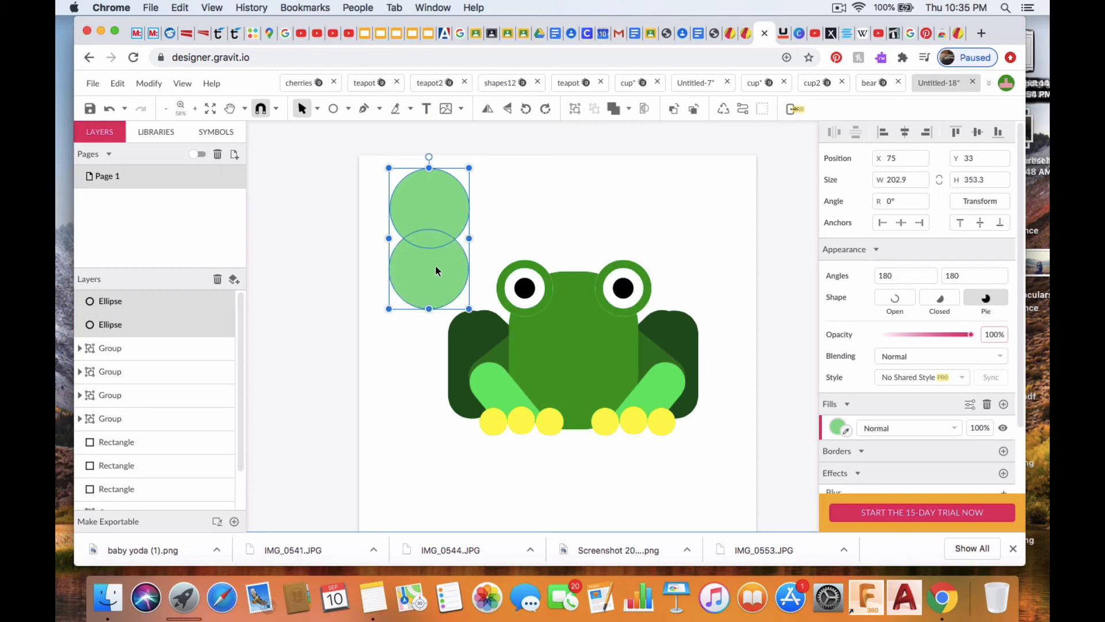
pyautogui.click(628, 109)
pyautogui.click(652, 149)
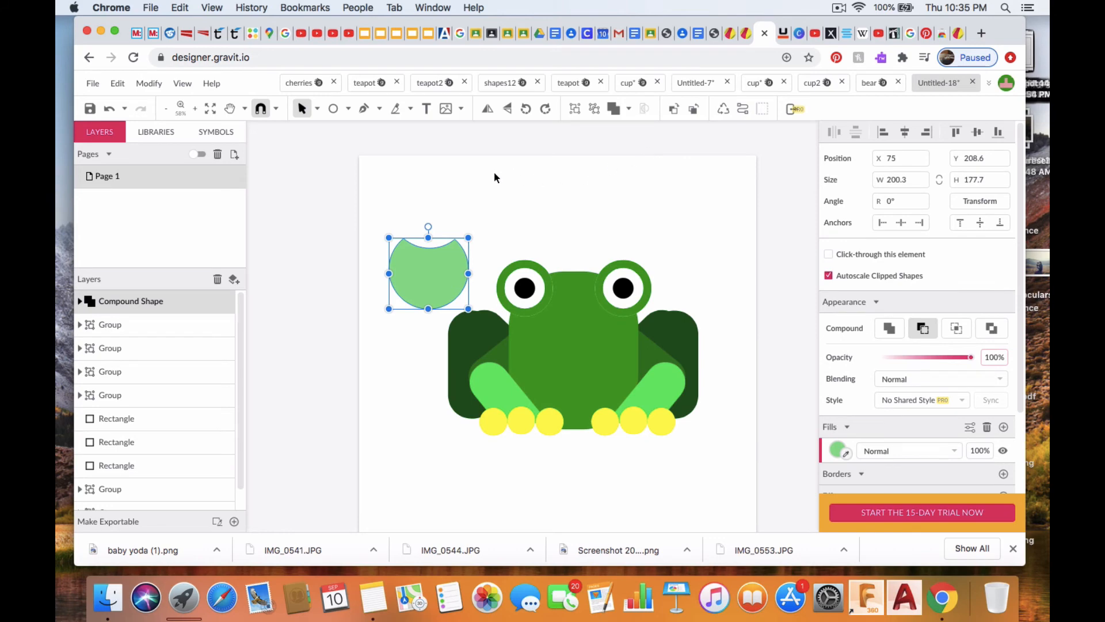
# Draw a circle about 187 px in diameter above the frog's left eye, at about X 301, Y 33
pyautogui.click(332, 108)
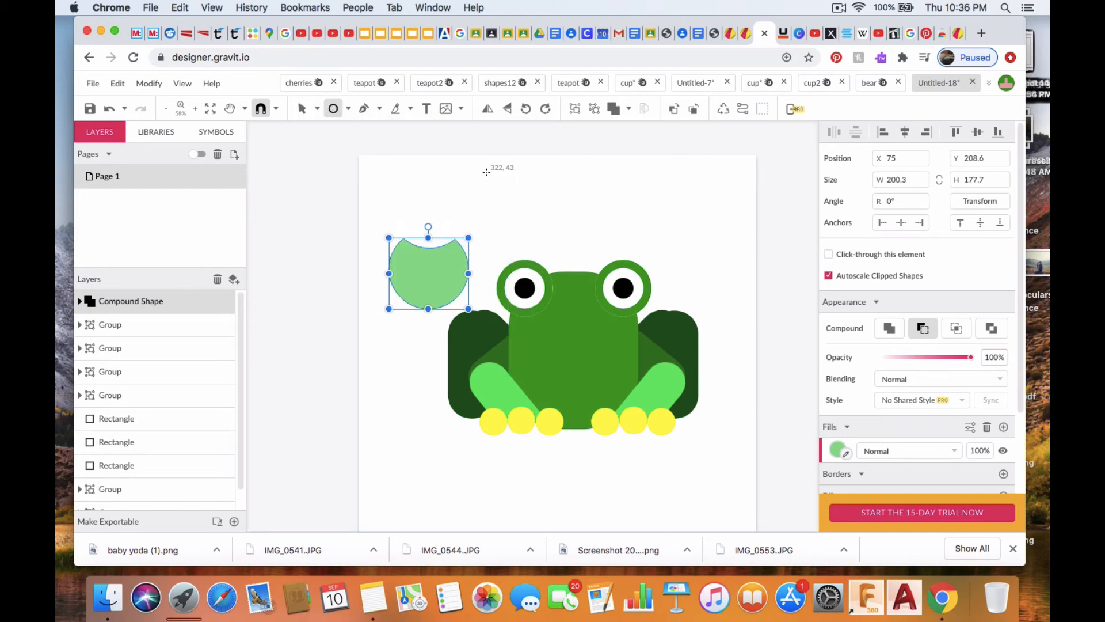
pyautogui.moveTo(489, 172); pyautogui.dragTo(553, 208)
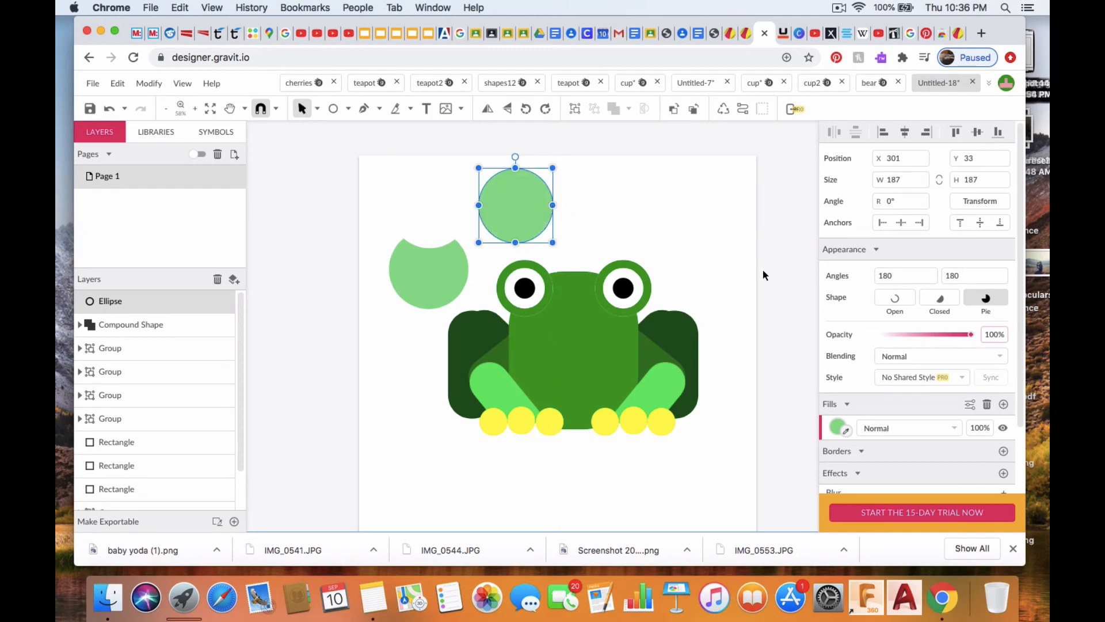
# Give the new circle a black border of width 20 and a white #FFFFFF fill
pyautogui.click(1004, 451)
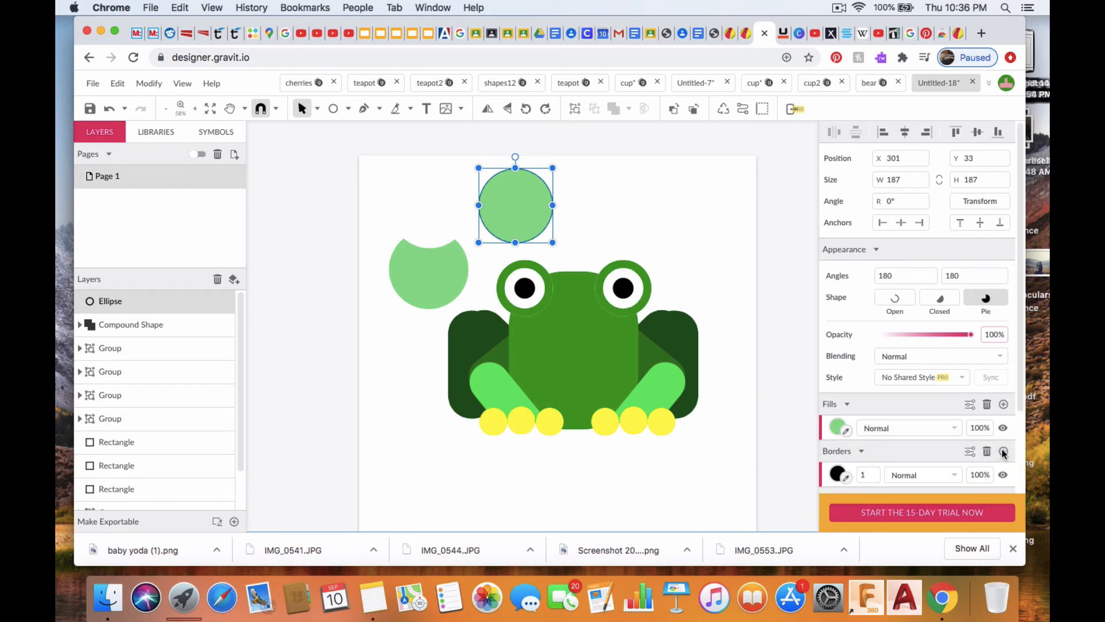
pyautogui.click(865, 474)
pyautogui.write('2')
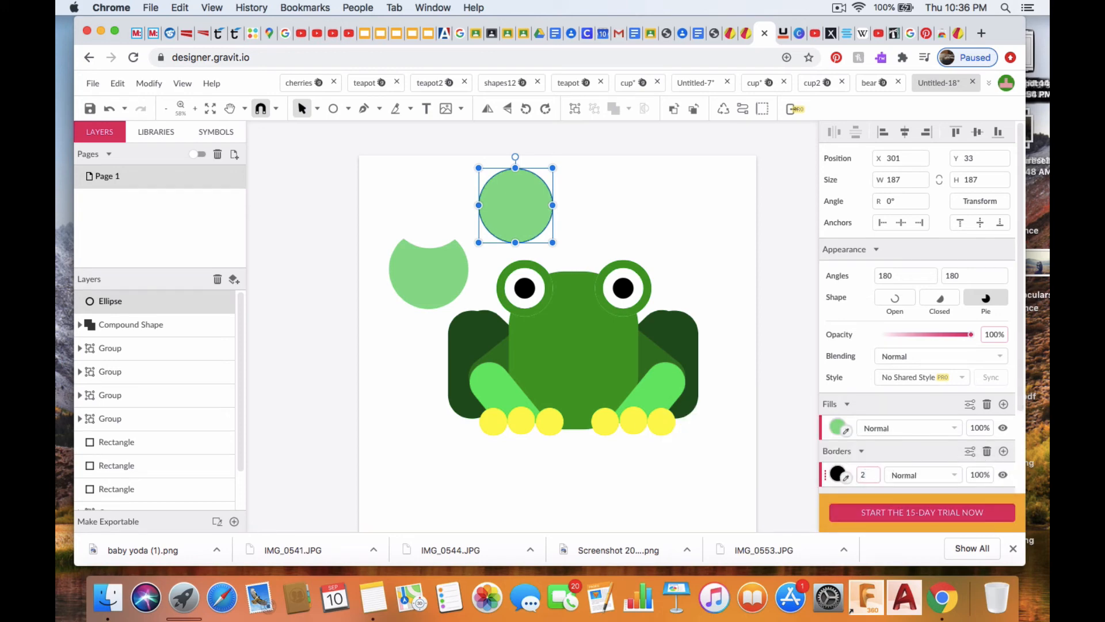
pyautogui.write('0')
pyautogui.press('Return')
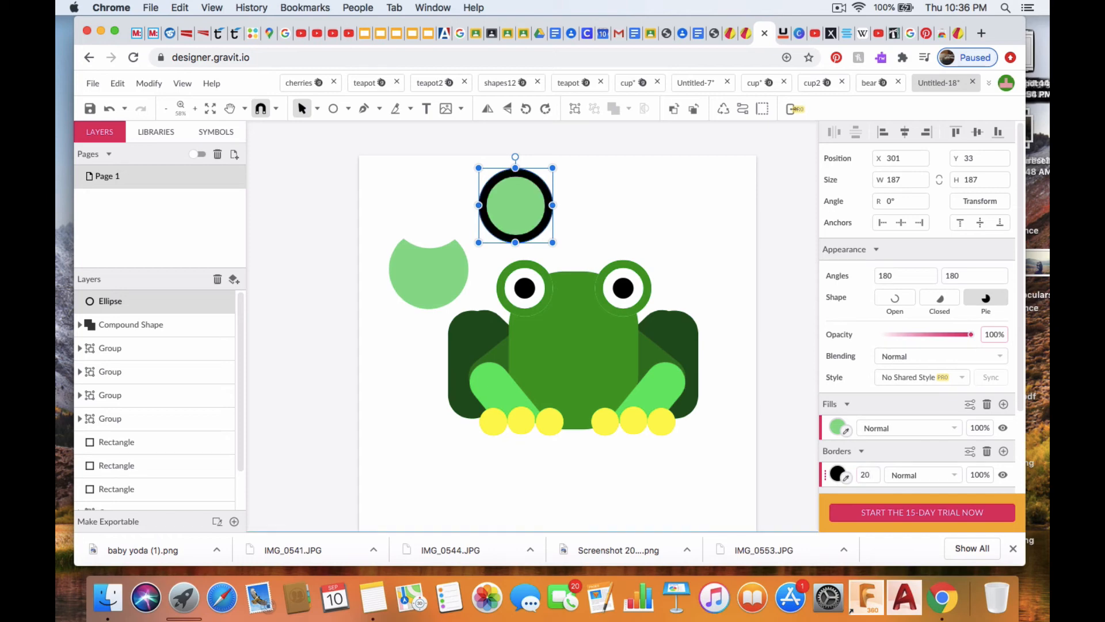
pyautogui.click(836, 427)
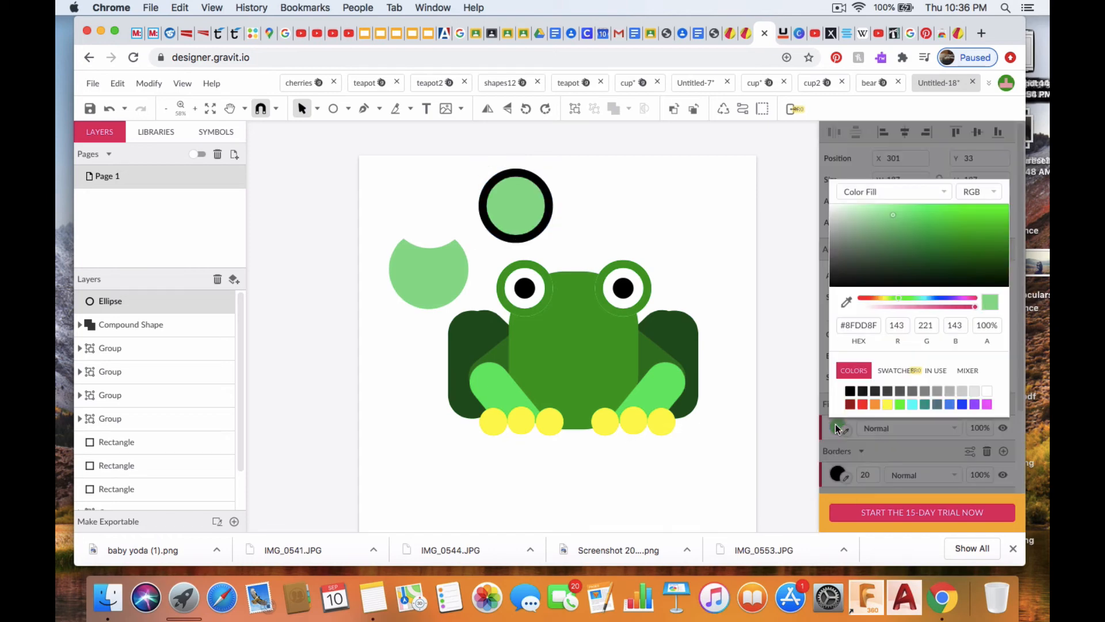
pyautogui.click(986, 392)
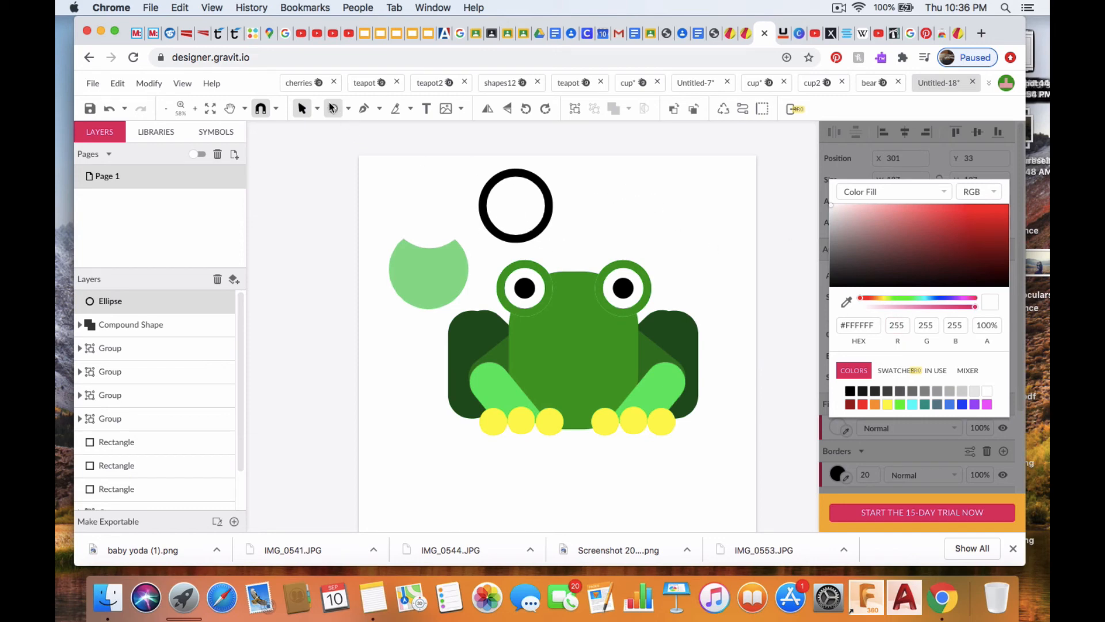
# Draw a rectangle about 360 by 106 px covering the upper half of the bordered circle
pyautogui.click(348, 109)
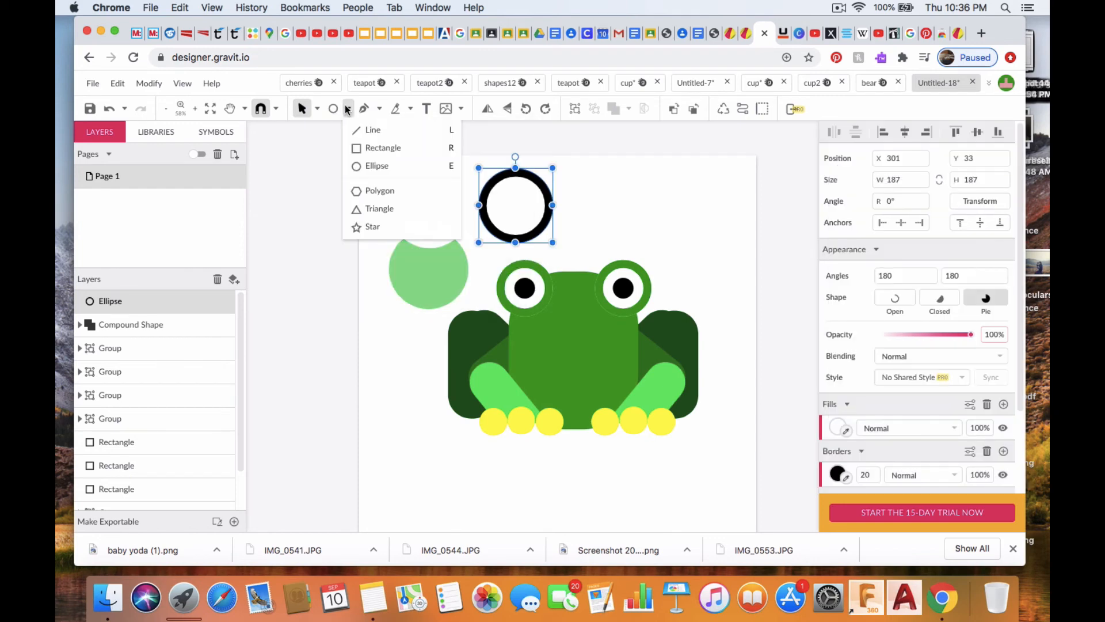
pyautogui.click(364, 147)
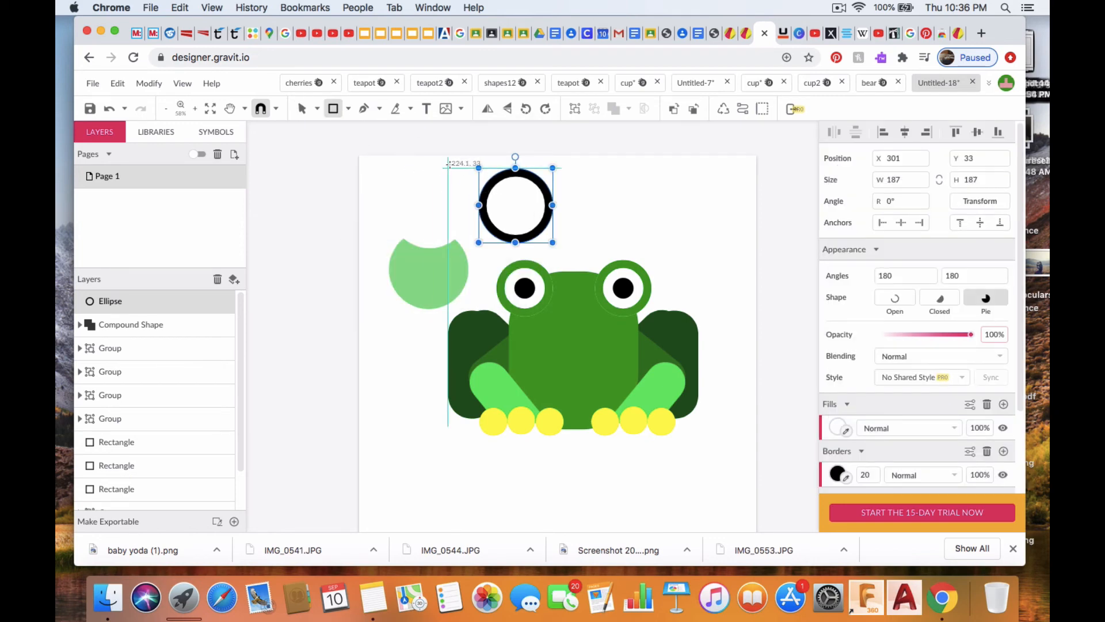
pyautogui.moveTo(447, 168); pyautogui.dragTo(588, 205)
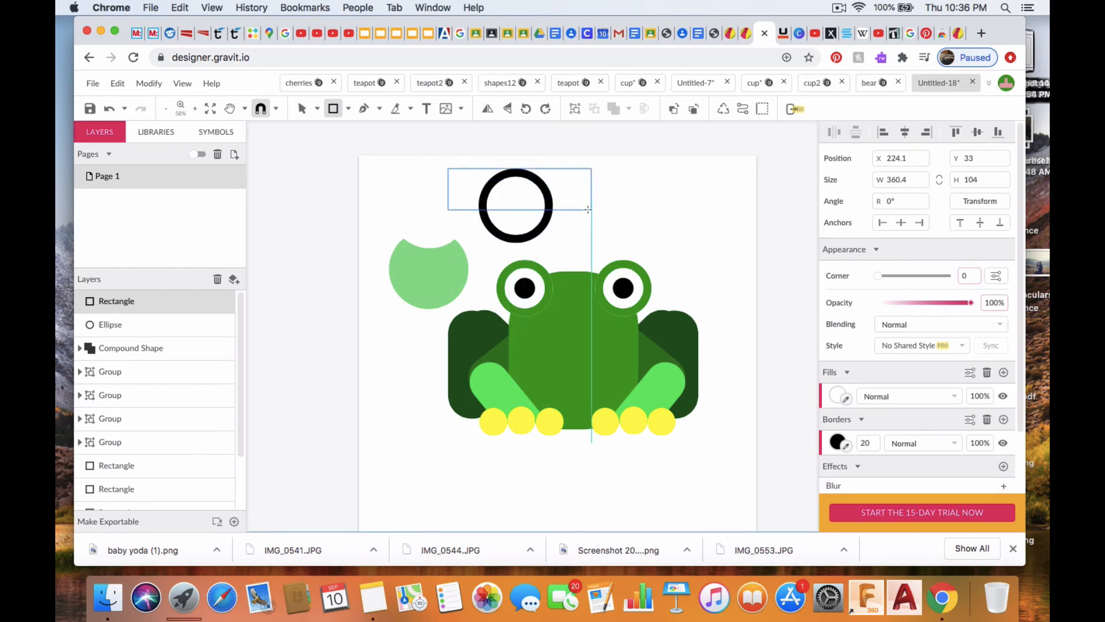
pyautogui.moveTo(588, 207); pyautogui.dragTo(589, 213)
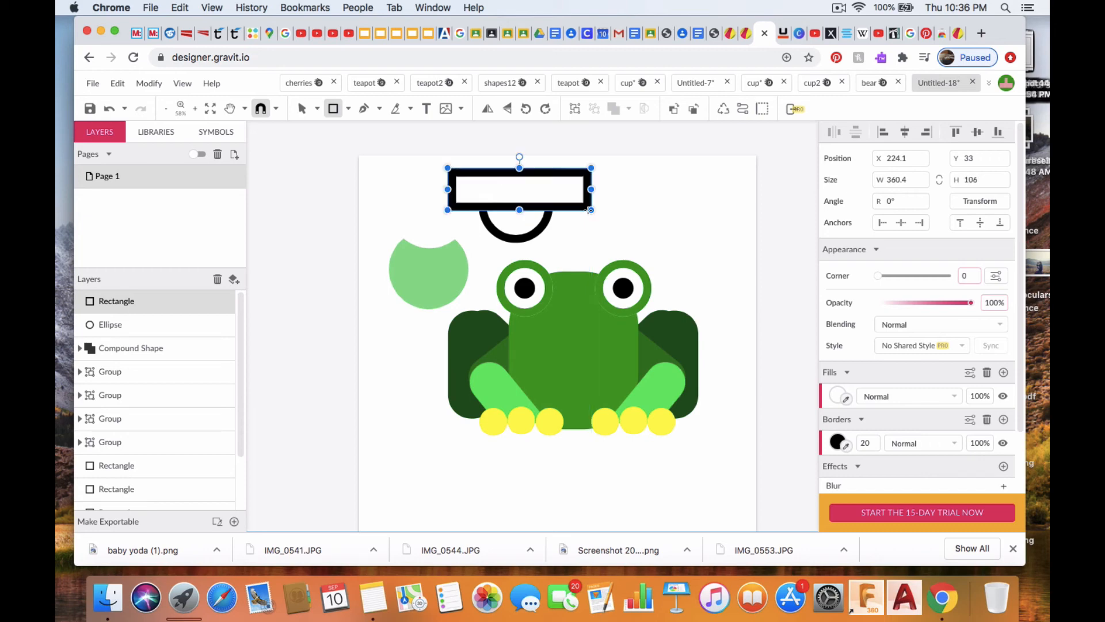
# Subtract the rectangle from the bordered circle to leave its lower half
pyautogui.keyDown('shift'); pyautogui.click(519, 222); pyautogui.keyUp('shift')
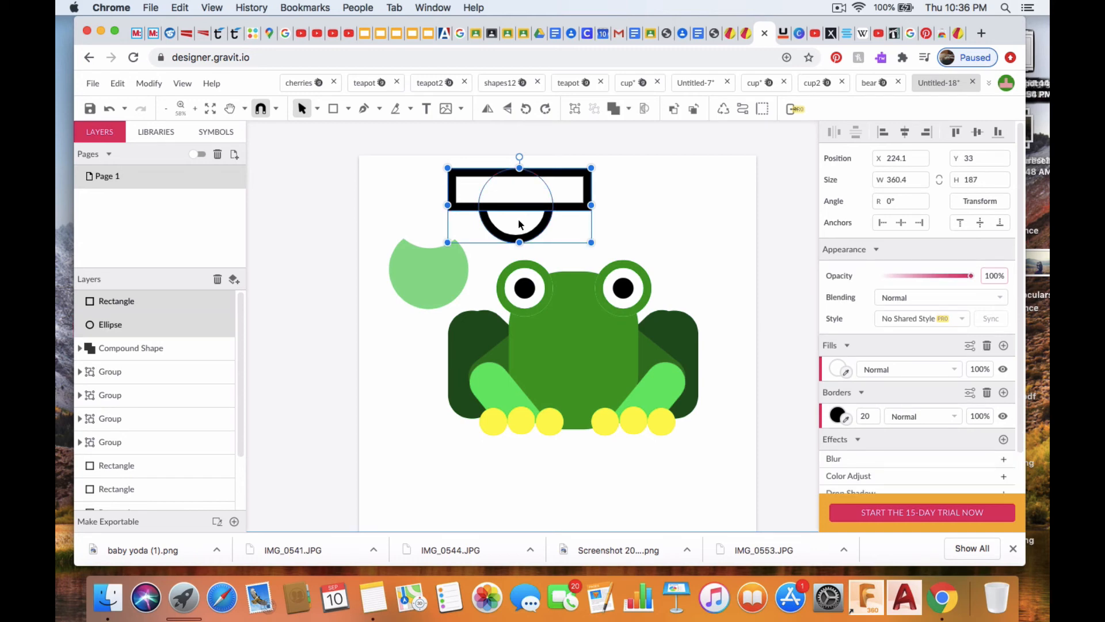
pyautogui.click(628, 109)
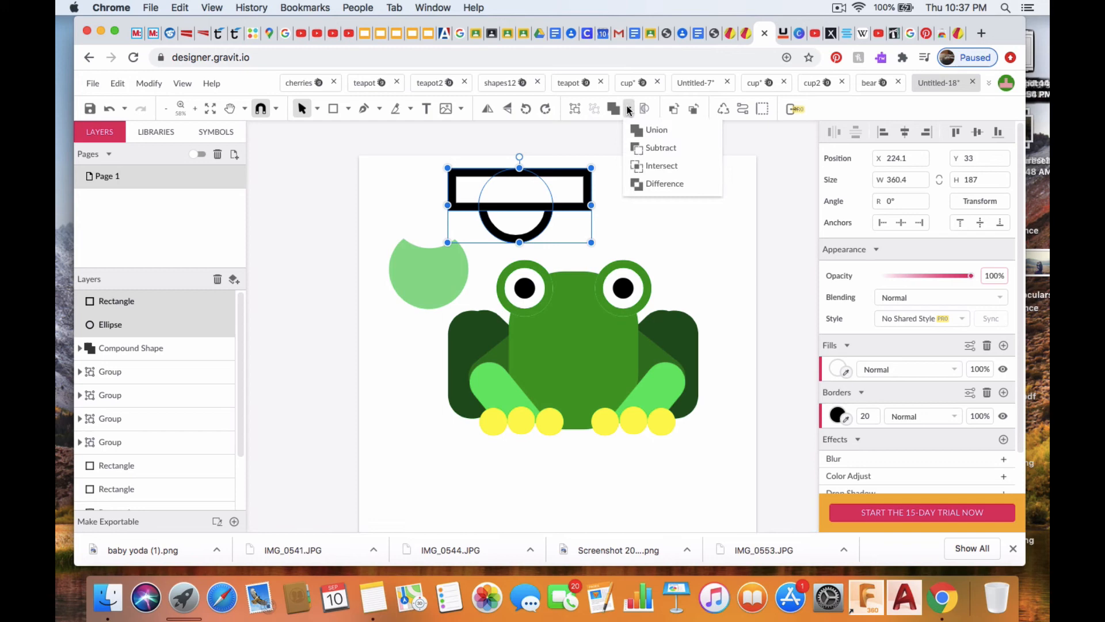
pyautogui.click(655, 148)
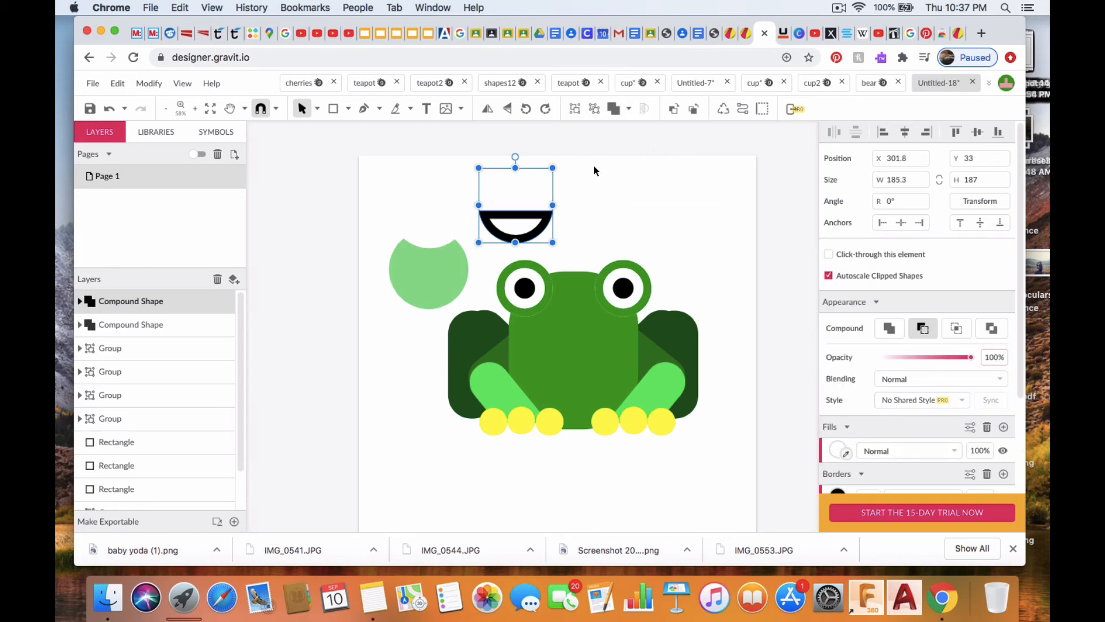
pyautogui.click(644, 181)
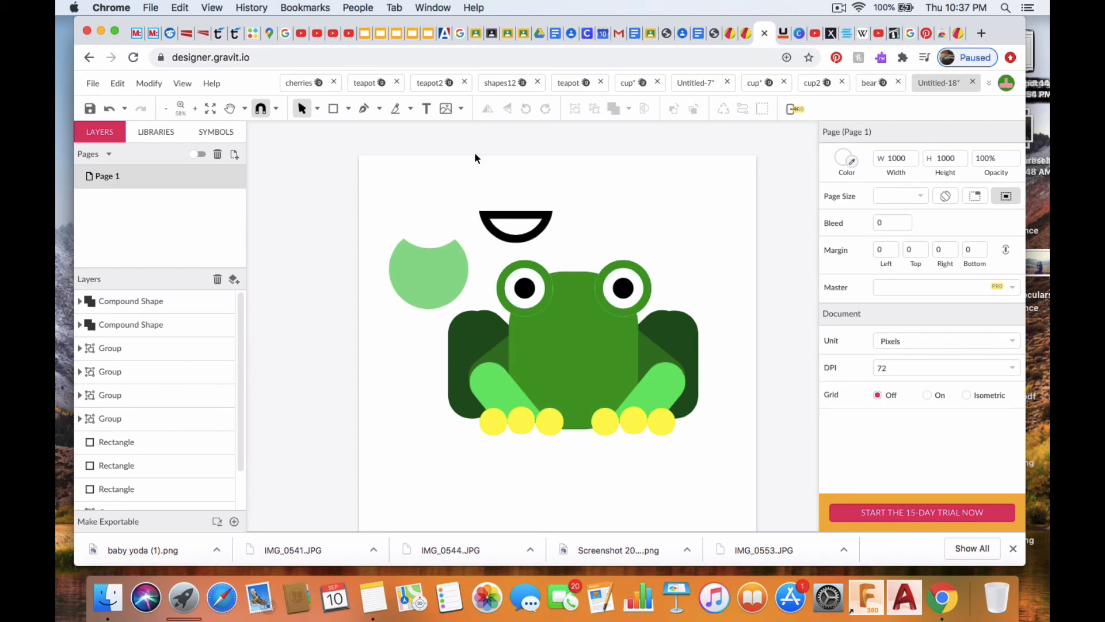
# Draw a circle about 143 px in diameter over the white interior and straight top edge of the black half circle
pyautogui.click(348, 109)
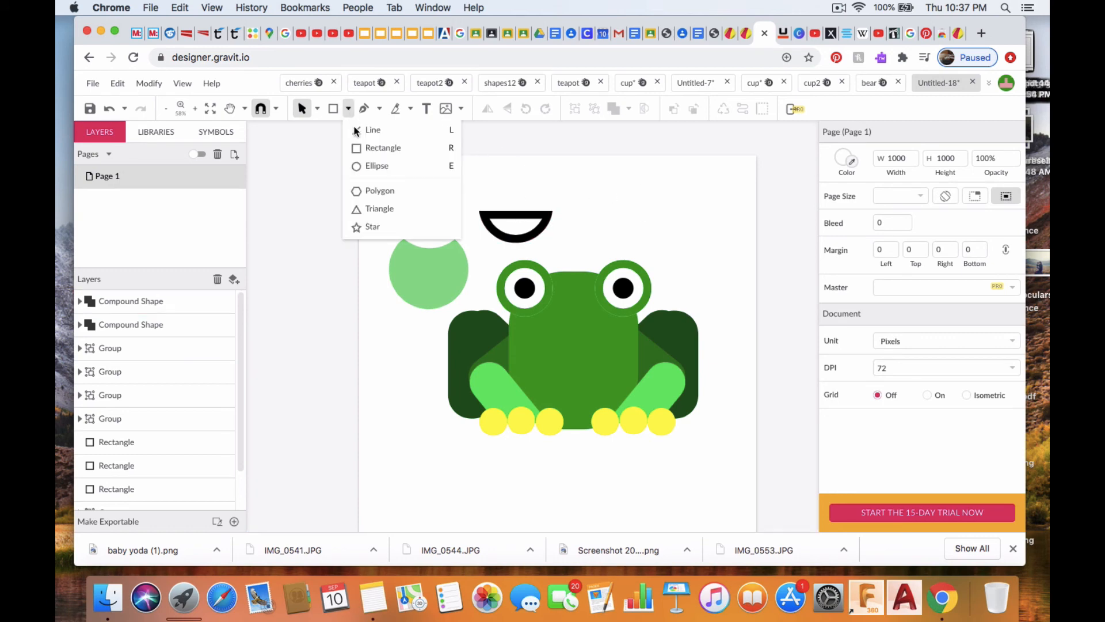
pyautogui.click(371, 166)
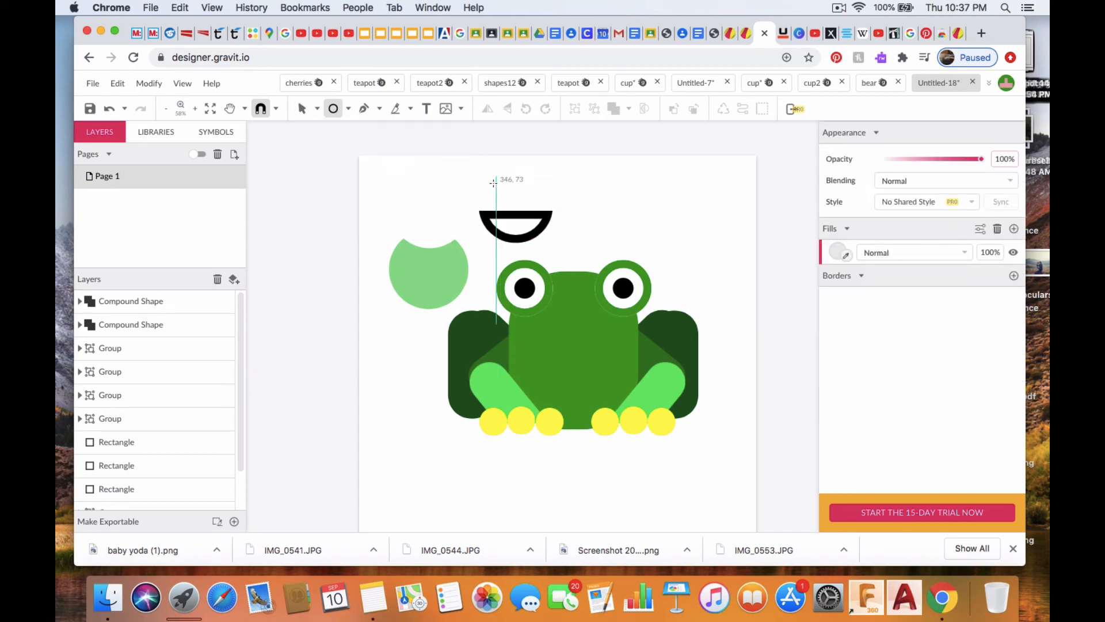
pyautogui.moveTo(491, 195); pyautogui.dragTo(546, 221)
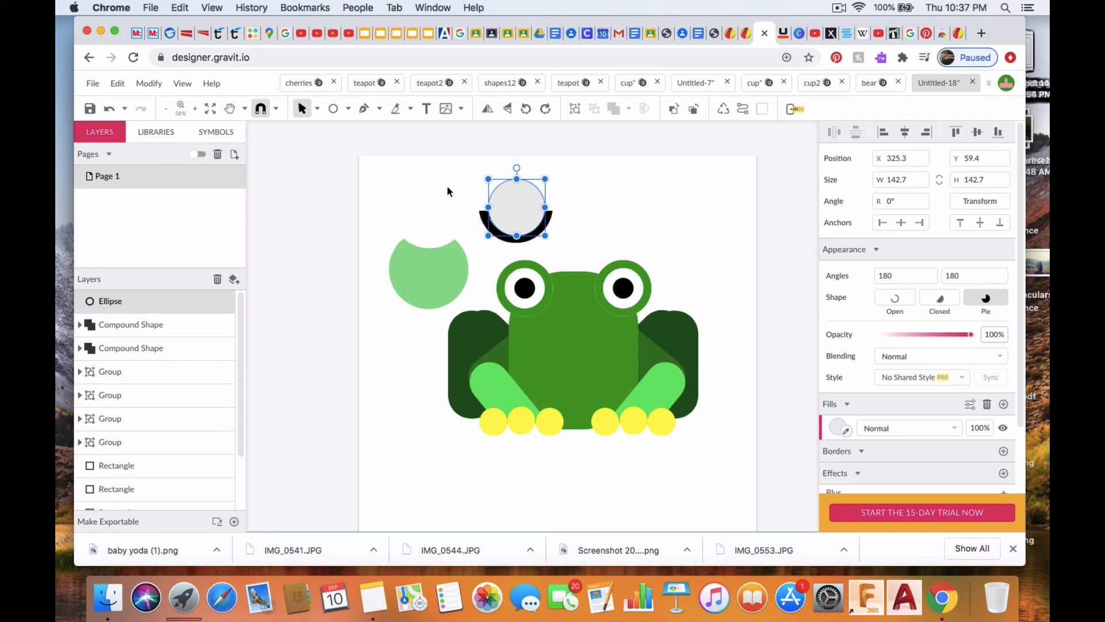
# Subtract the inner circle from the black half circle to leave a curved smile
pyautogui.moveTo(446, 186); pyautogui.dragTo(542, 234)
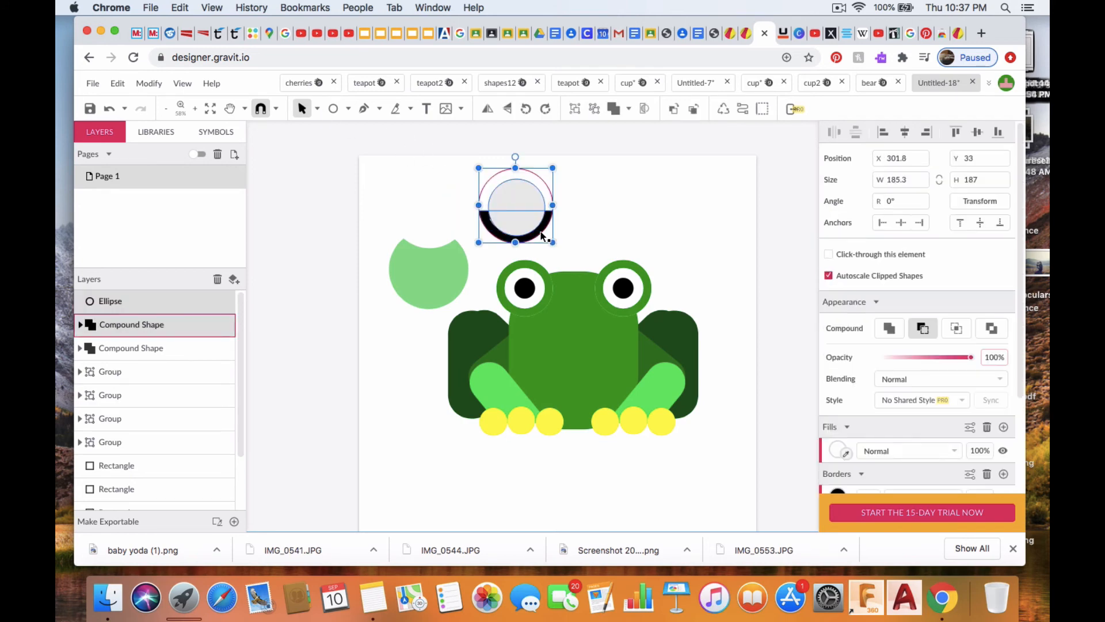
pyautogui.click(628, 110)
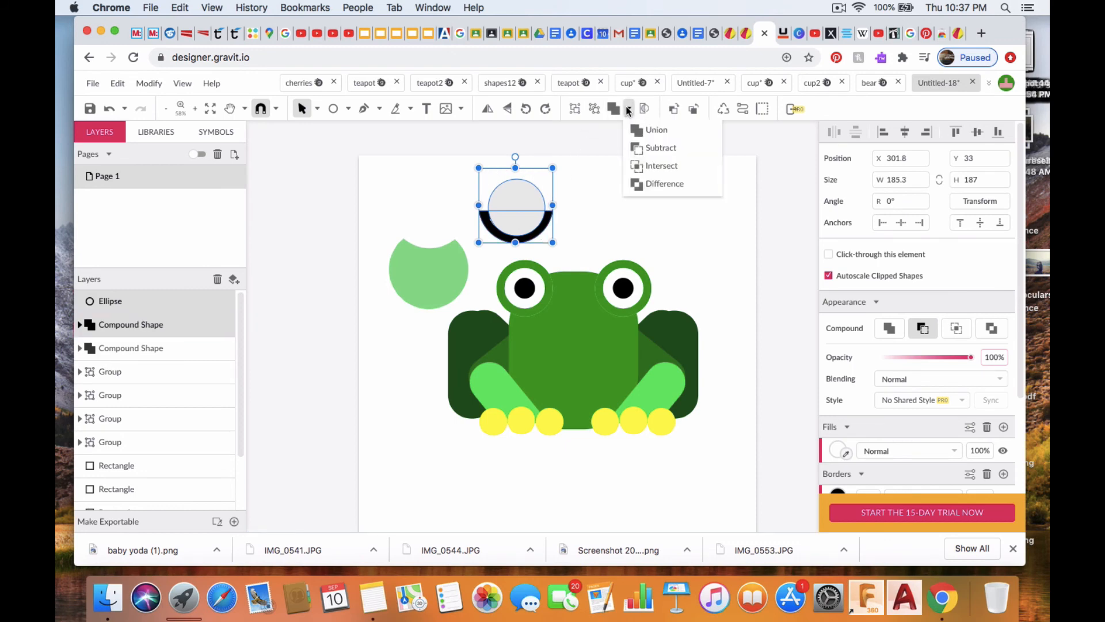
pyautogui.click(639, 148)
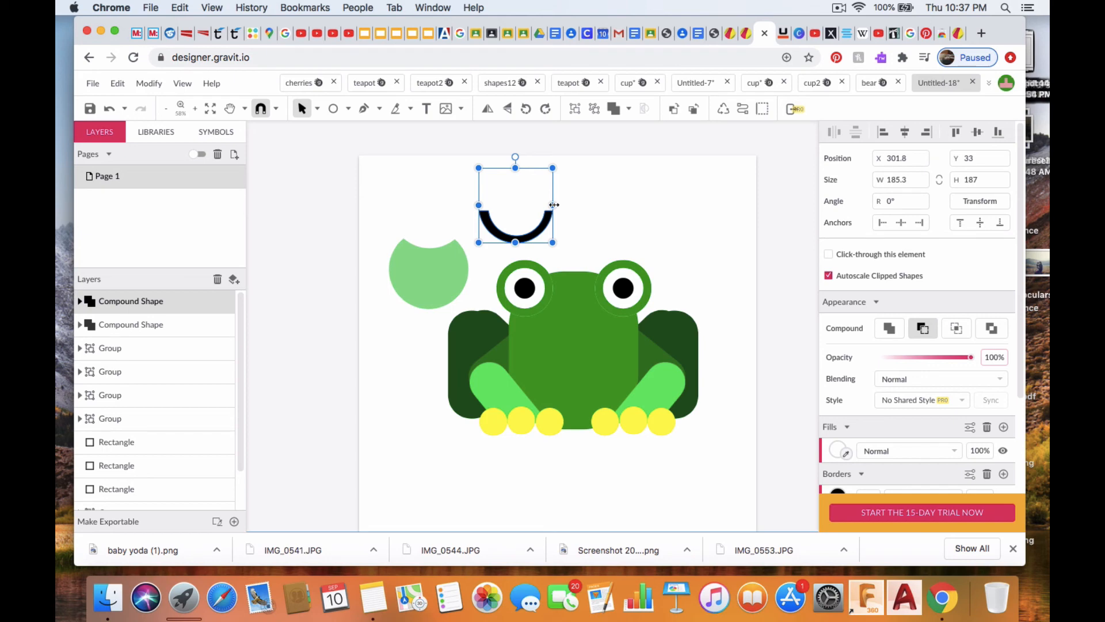
# Shrink the smile to 155.2 by 156.6 px and place it over the light green shape's notch at X 103, Y 90
pyautogui.moveTo(553, 207); pyautogui.dragTo(441, 252)
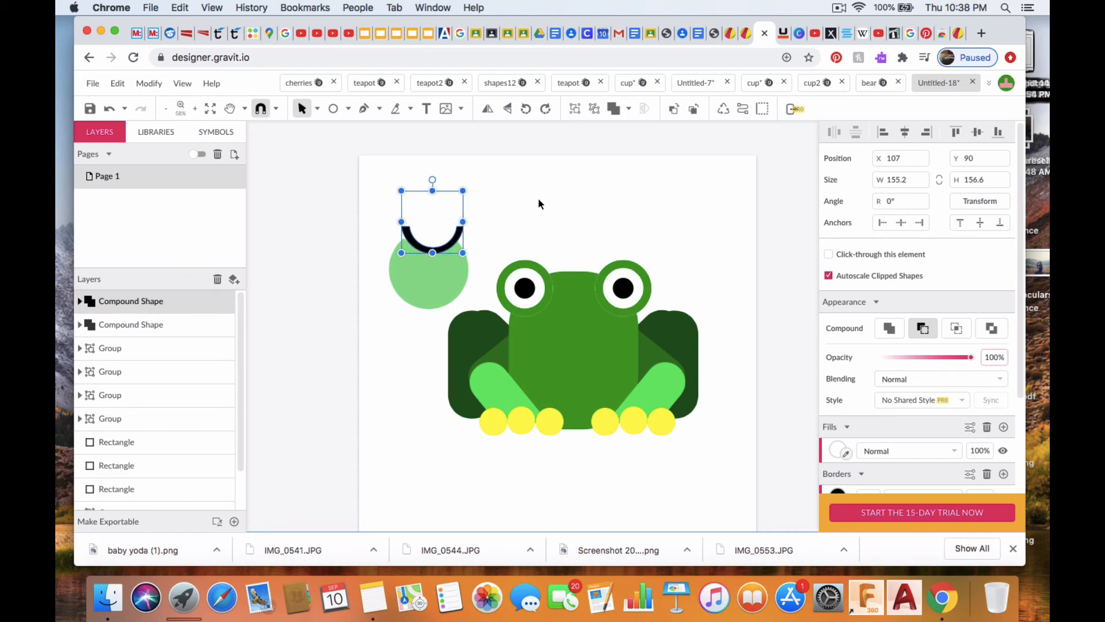
pyautogui.press('Left')
pyautogui.press('Left')
pyautogui.press('Left')
pyautogui.press('Left')
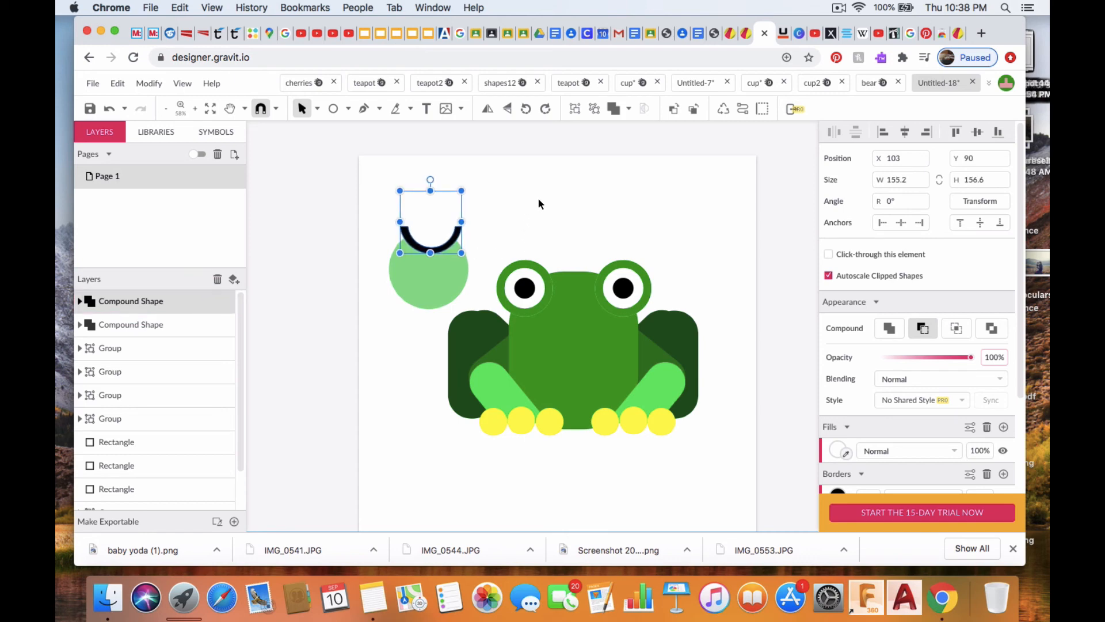
pyautogui.click(535, 201)
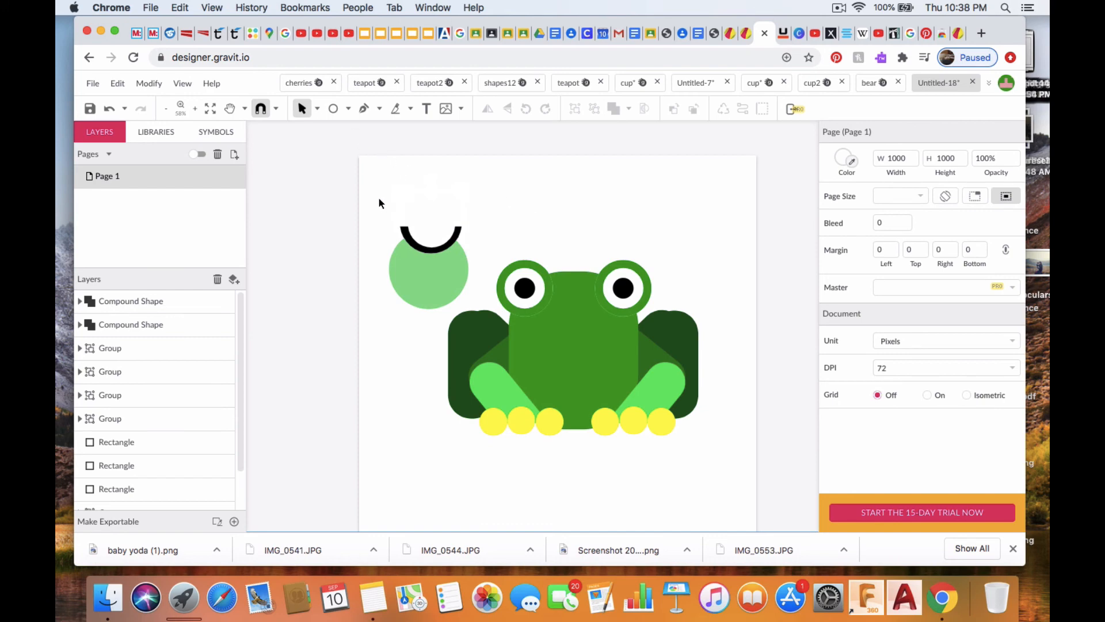
# Group the light green notched shape and raise it to Y 203.1 against the smile
pyautogui.moveTo(378, 199); pyautogui.dragTo(479, 264)
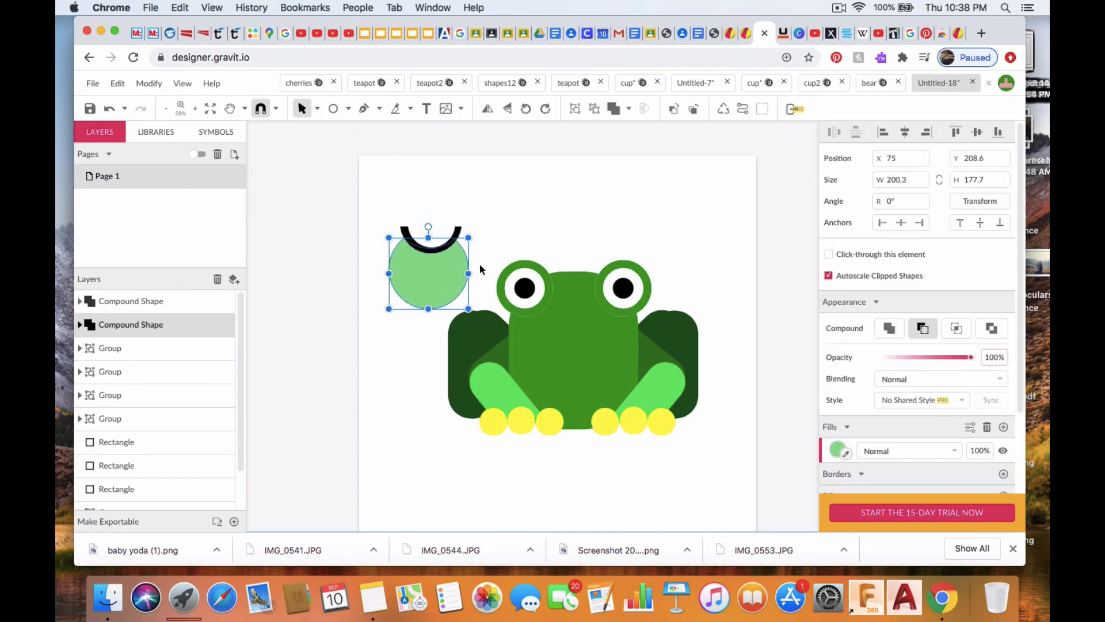
pyautogui.click(574, 109)
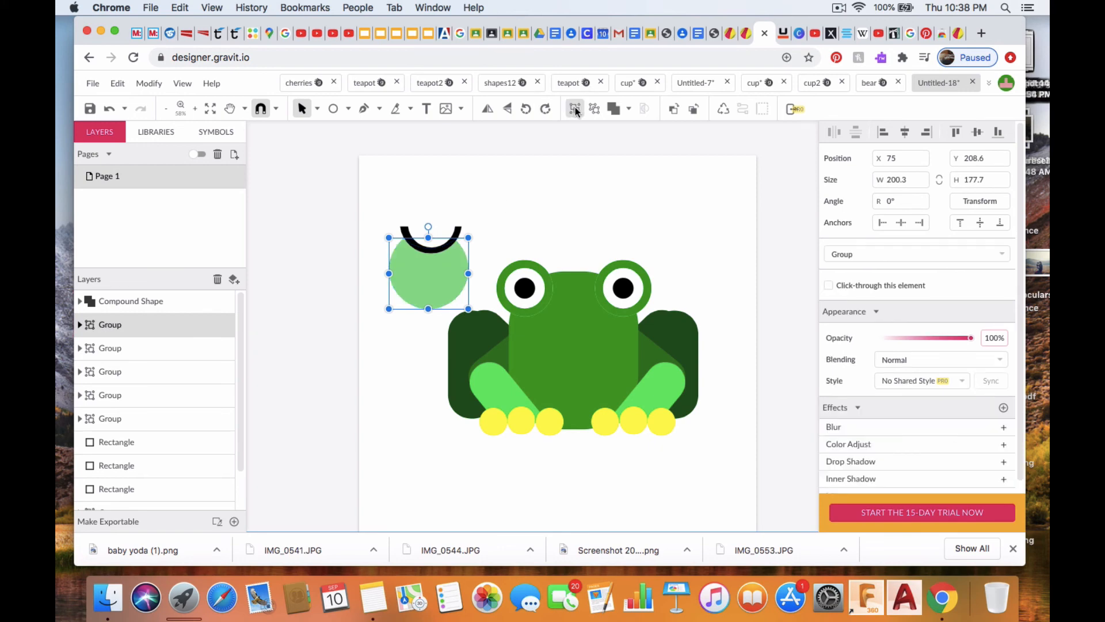
pyautogui.moveTo(433, 275)
pyautogui.mouseDown()
pyautogui.moveTo(458, 310)
pyautogui.moveTo(503, 330)
pyautogui.moveTo(430, 274)
pyautogui.mouseUp()
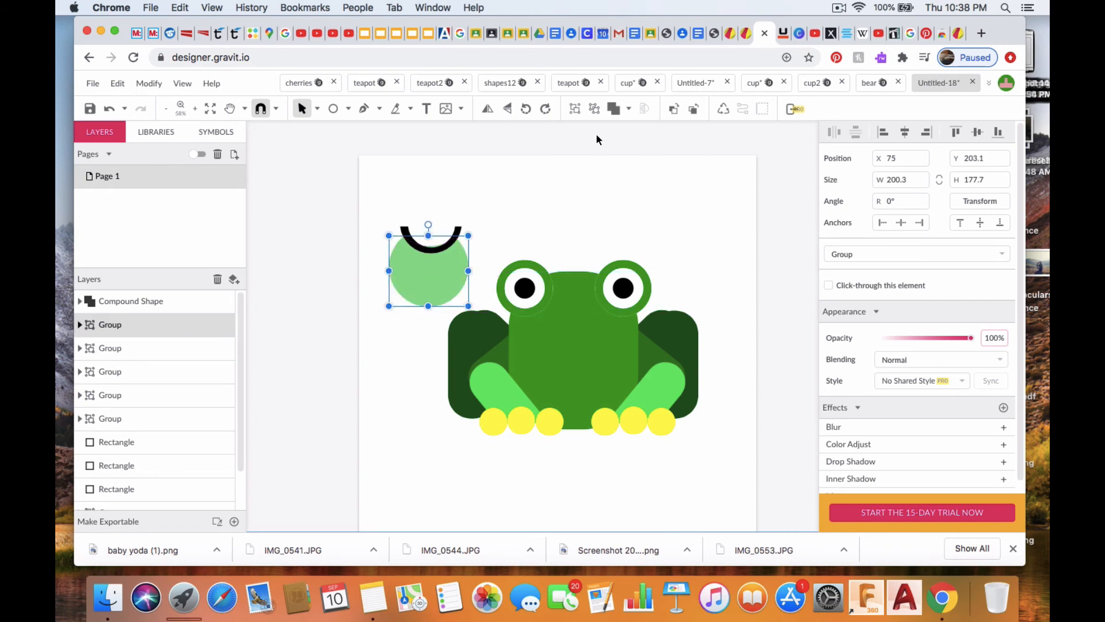
# Group the smile with the light green belly and place the group on the frog's body at X 439.8, Y 313
pyautogui.click(414, 181)
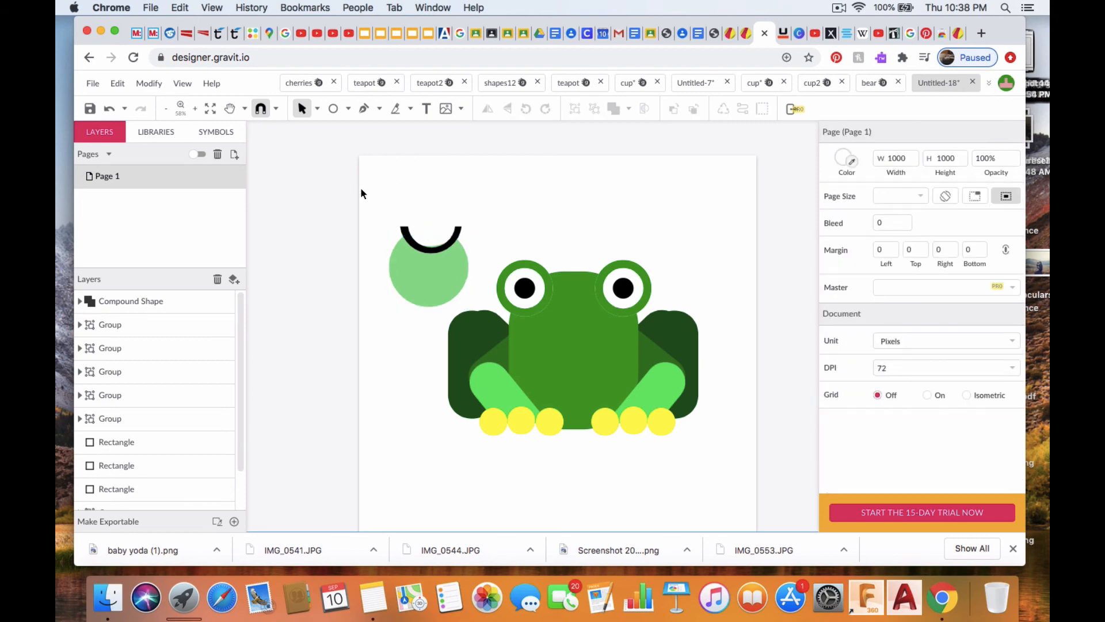
pyautogui.click(447, 282)
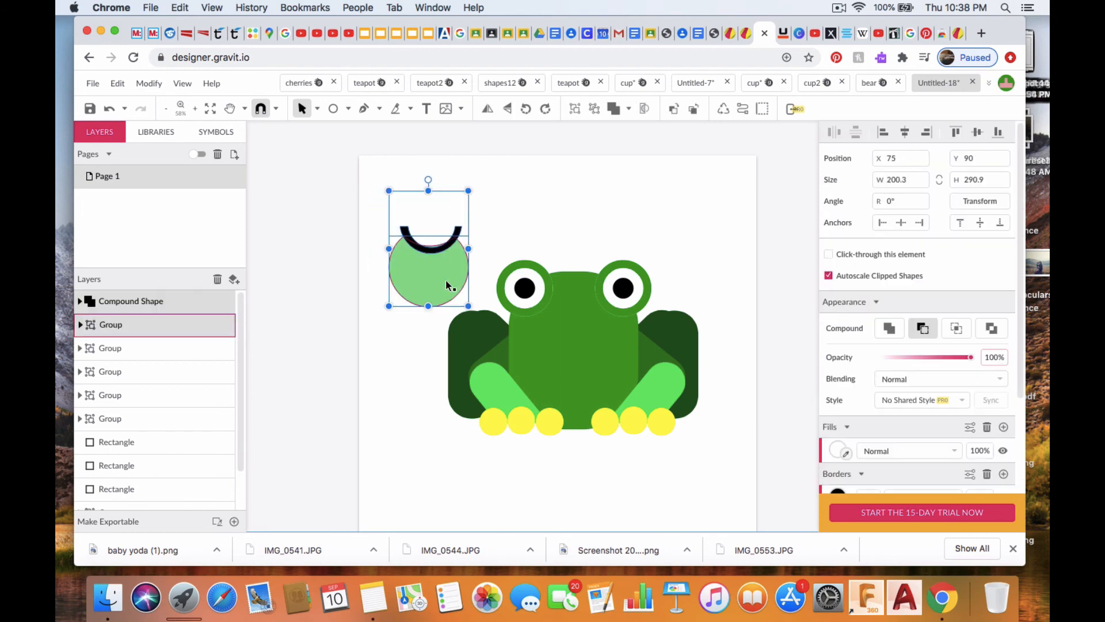
pyautogui.click(574, 109)
pyautogui.moveTo(442, 281); pyautogui.dragTo(561, 350)
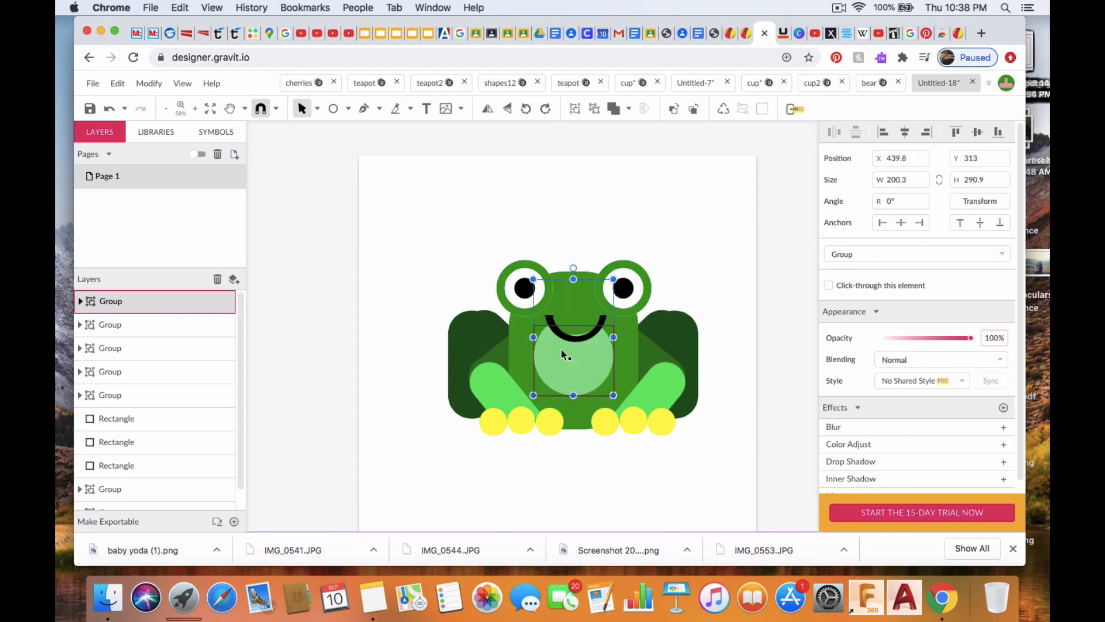
pyautogui.click(715, 207)
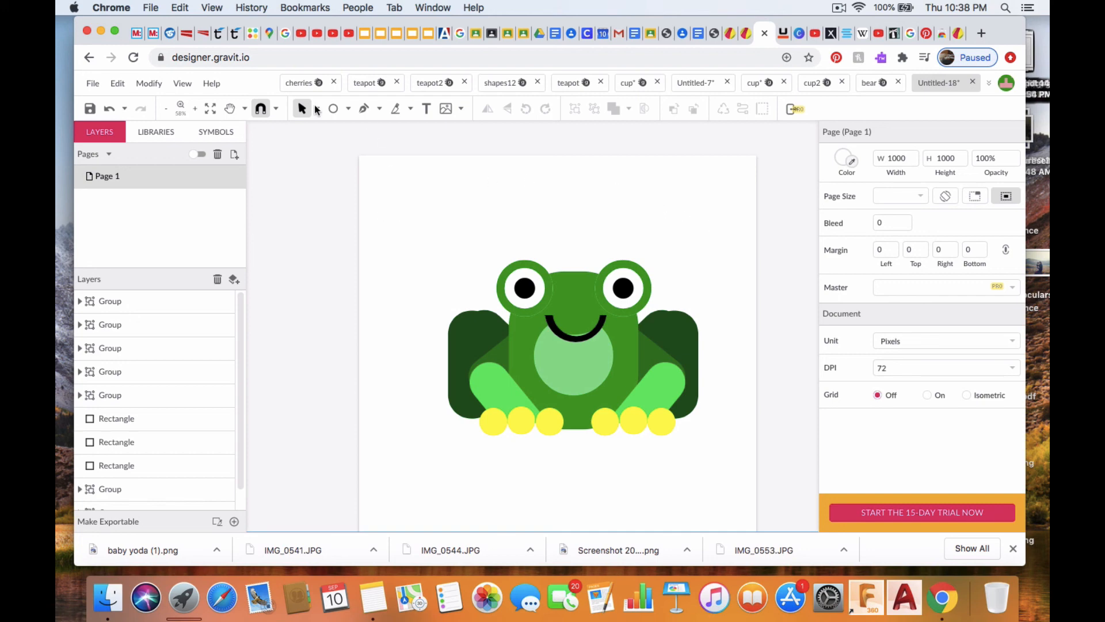
# Draw a small circle about 41 px in diameter on the blank area to the upper left of the frog
pyautogui.click(333, 108)
pyautogui.click(333, 108)
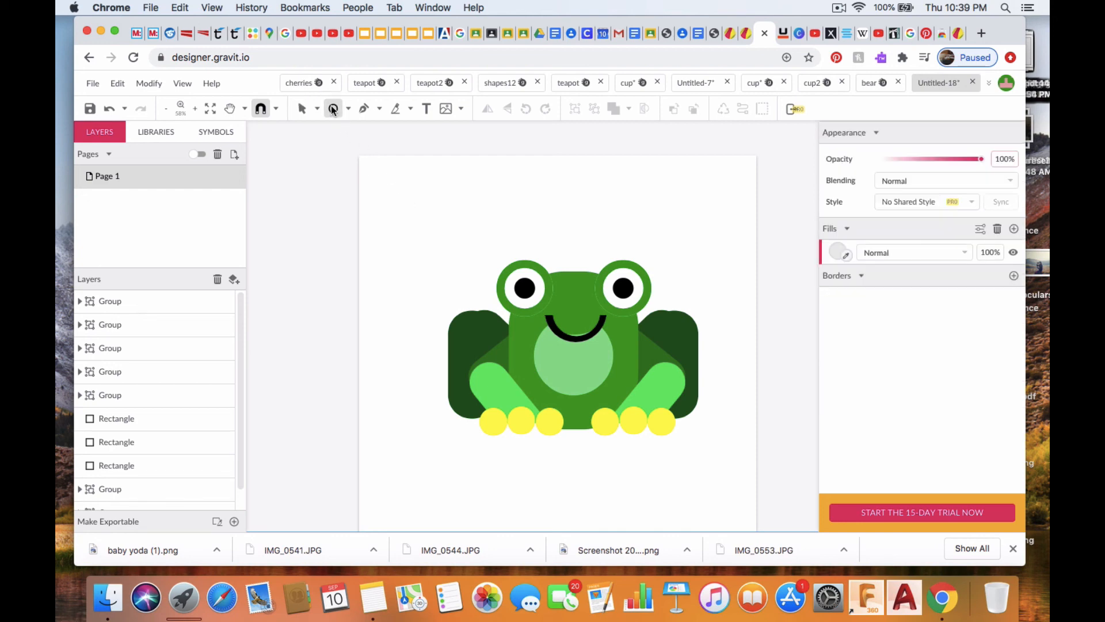
pyautogui.moveTo(399, 205); pyautogui.dragTo(414, 221)
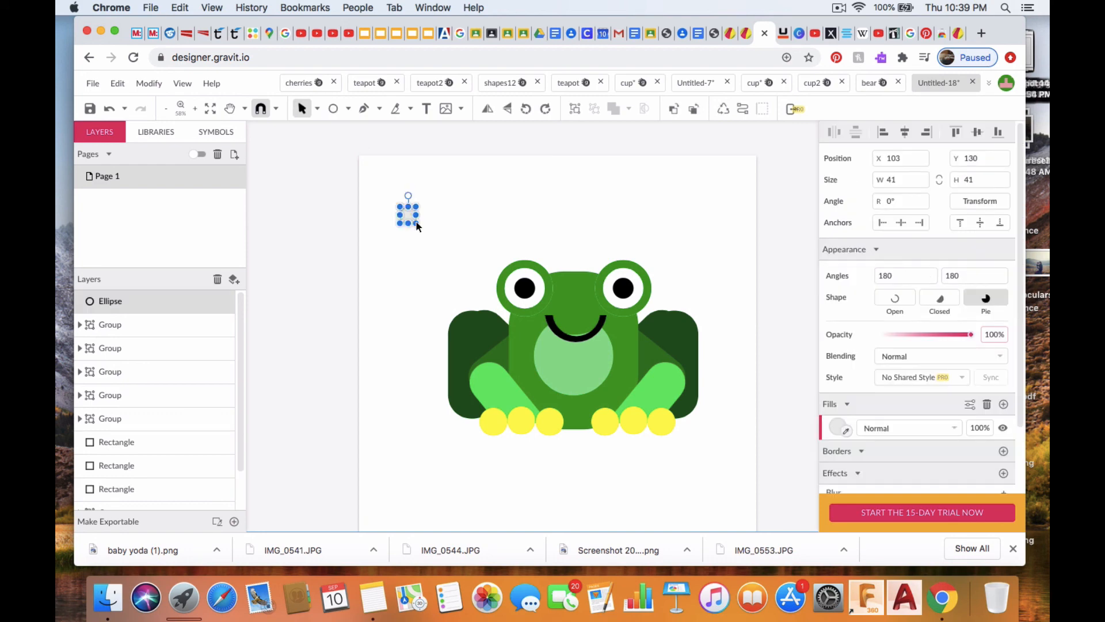
# Fill the small circle with yellow #FFFF00 and place a 20.5 px copy beside it at X 183.1, Y 150.5
pyautogui.click(837, 427)
pyautogui.click(887, 404)
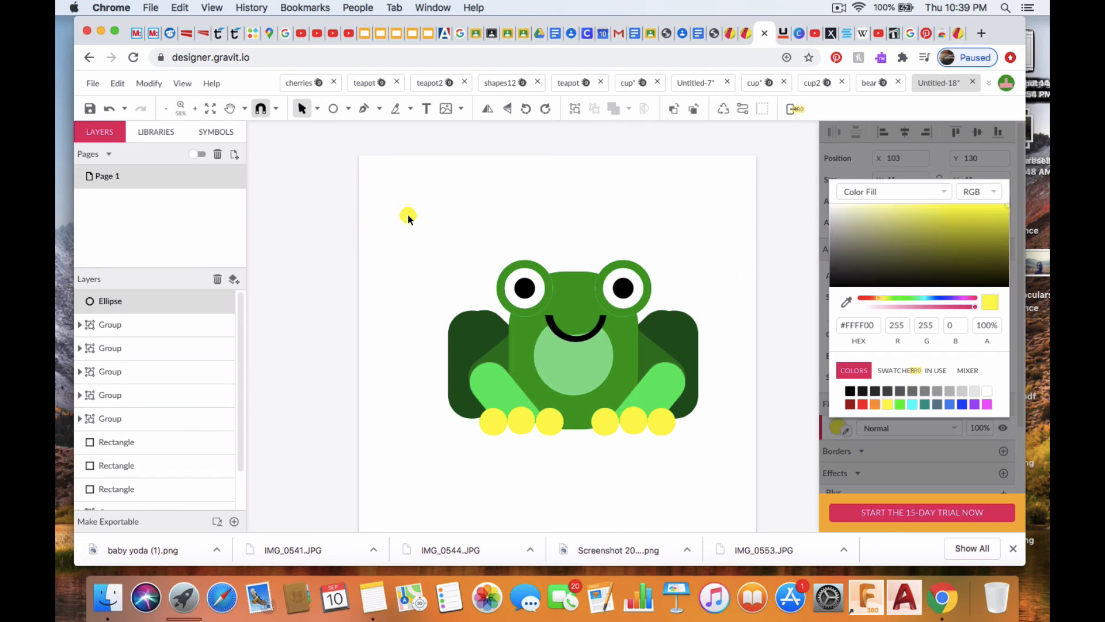
pyautogui.click(408, 217)
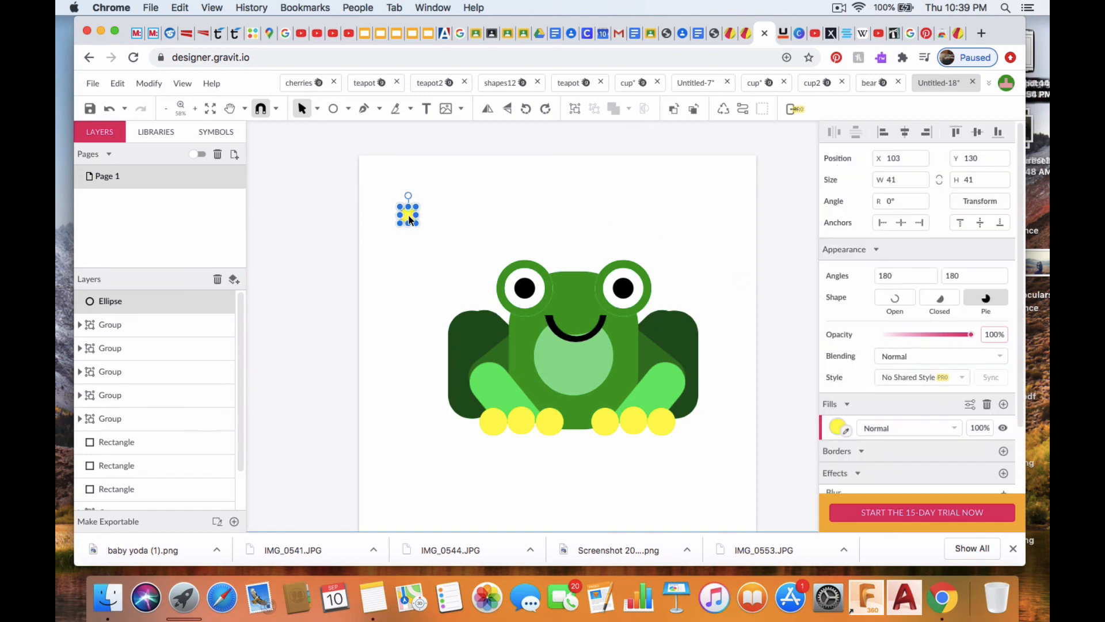
pyautogui.moveTo(408, 218); pyautogui.dragTo(437, 221)
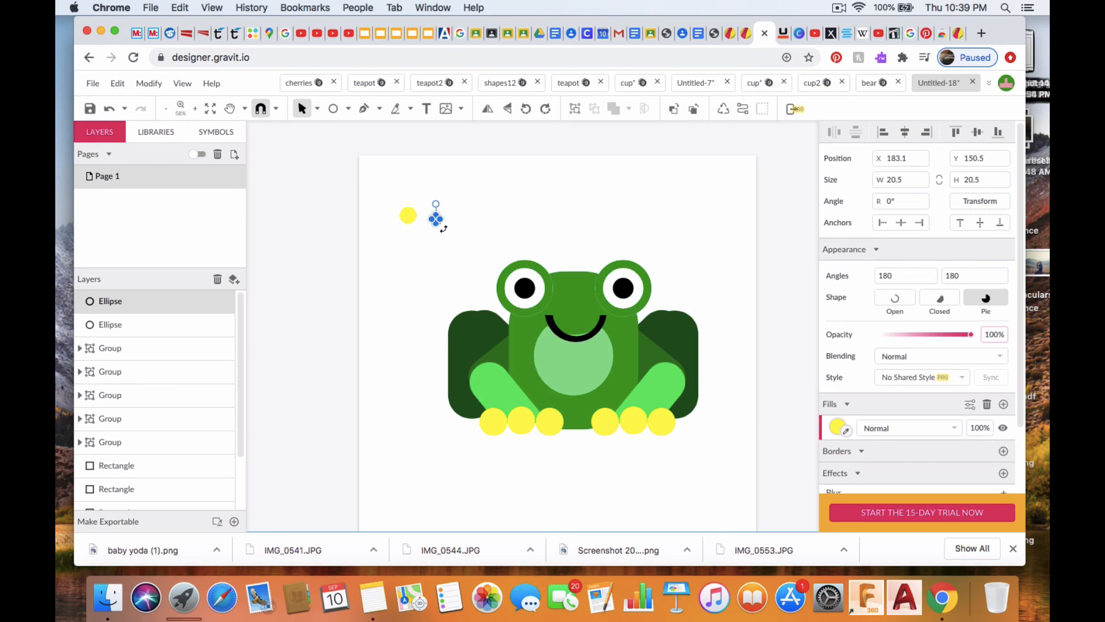
# Duplicate the small yellow spot and arrange the two small spots beside the large one at X 162.6, Y 130 and X 152.3, Y 160.8
pyautogui.scroll(2, 464, 218)
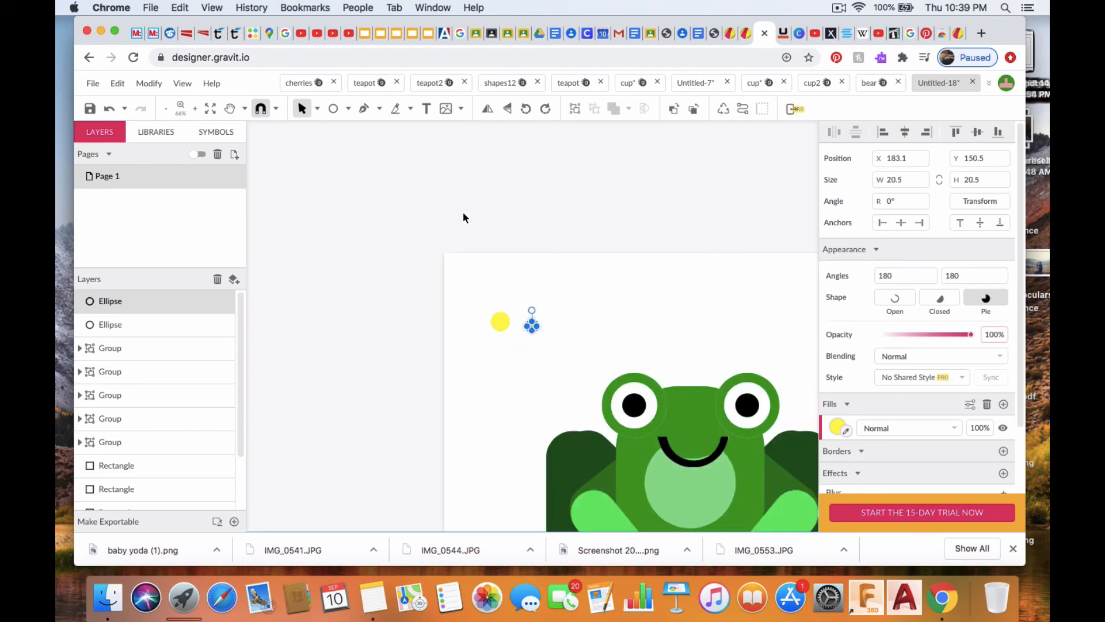
pyautogui.scroll(3, 464, 218)
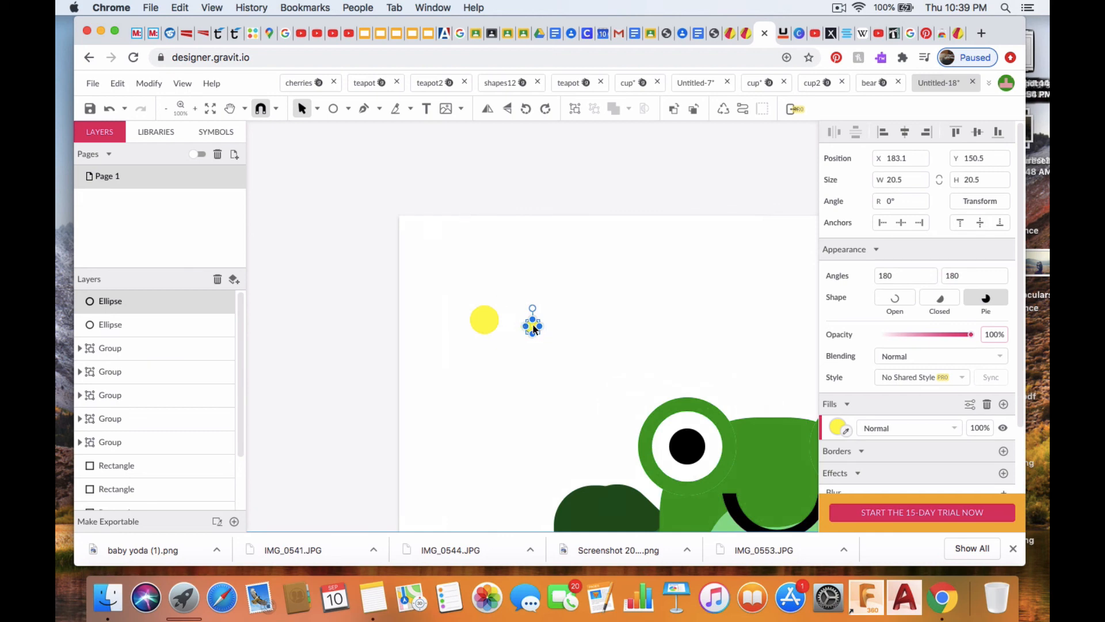
pyautogui.moveTo(533, 328); pyautogui.dragTo(507, 329)
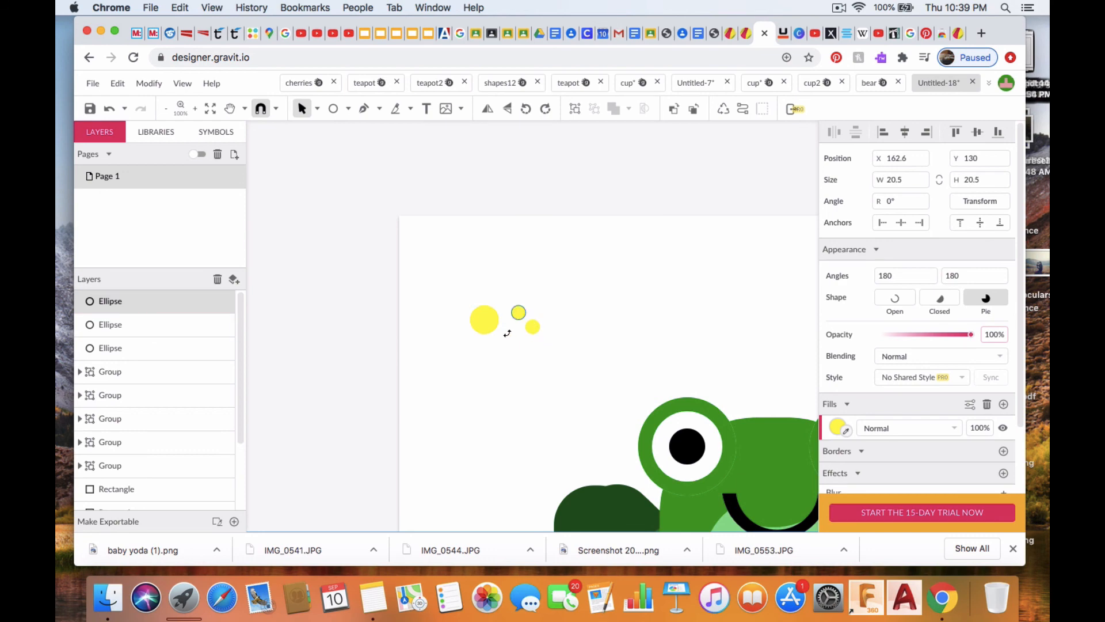
pyautogui.click(532, 326)
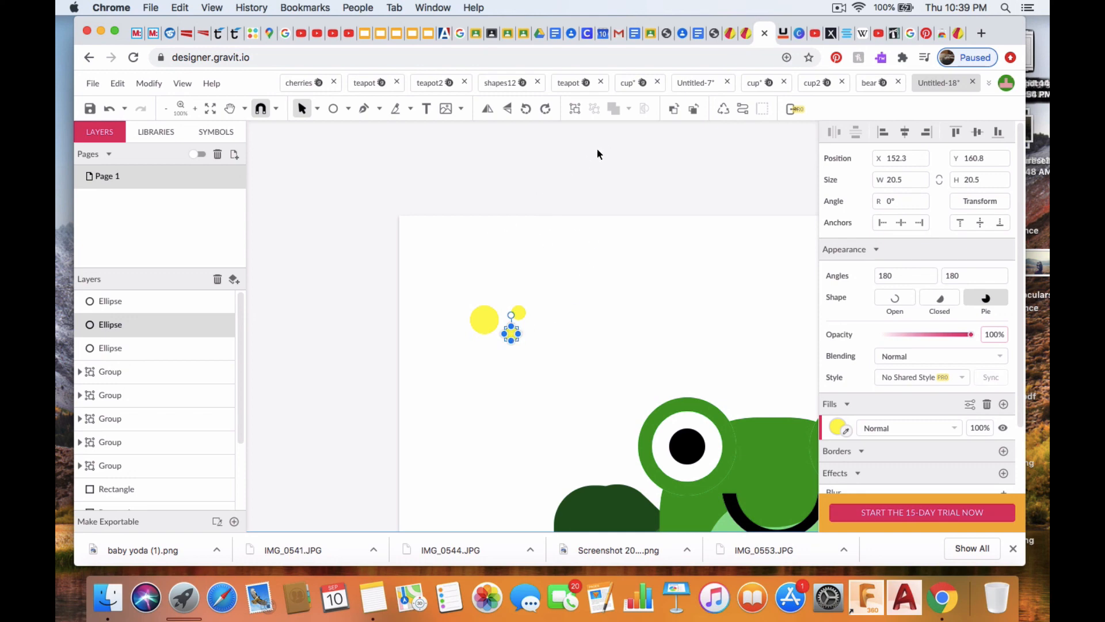
# Group the three yellow spots and place the group on the frog's forehead at X 497, Y 326
pyautogui.moveTo(451, 284); pyautogui.dragTo(549, 350)
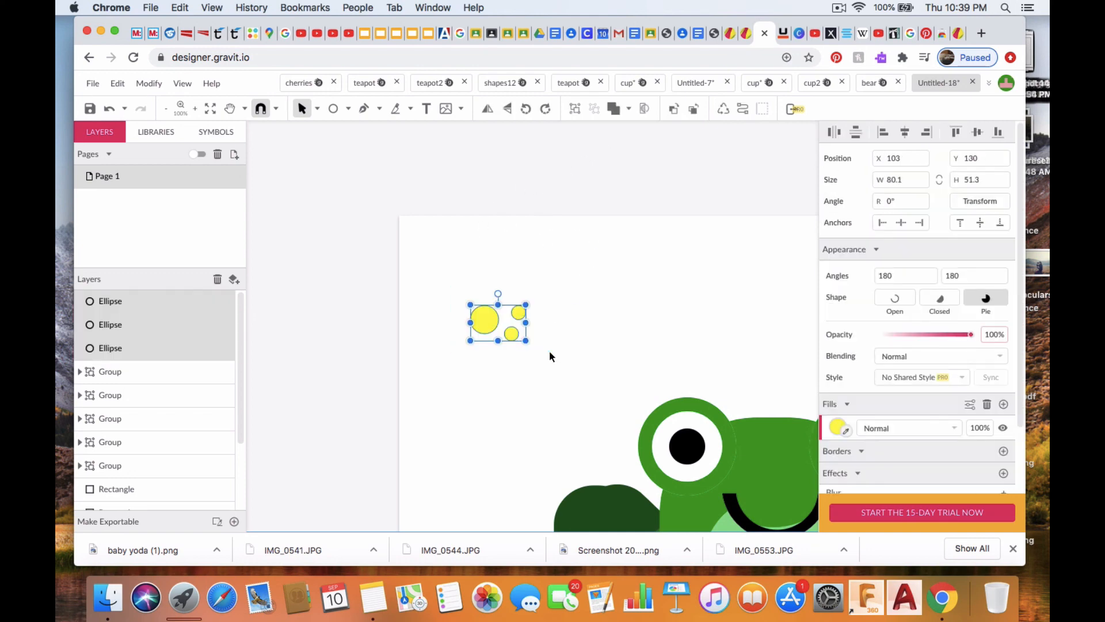
pyautogui.click(572, 110)
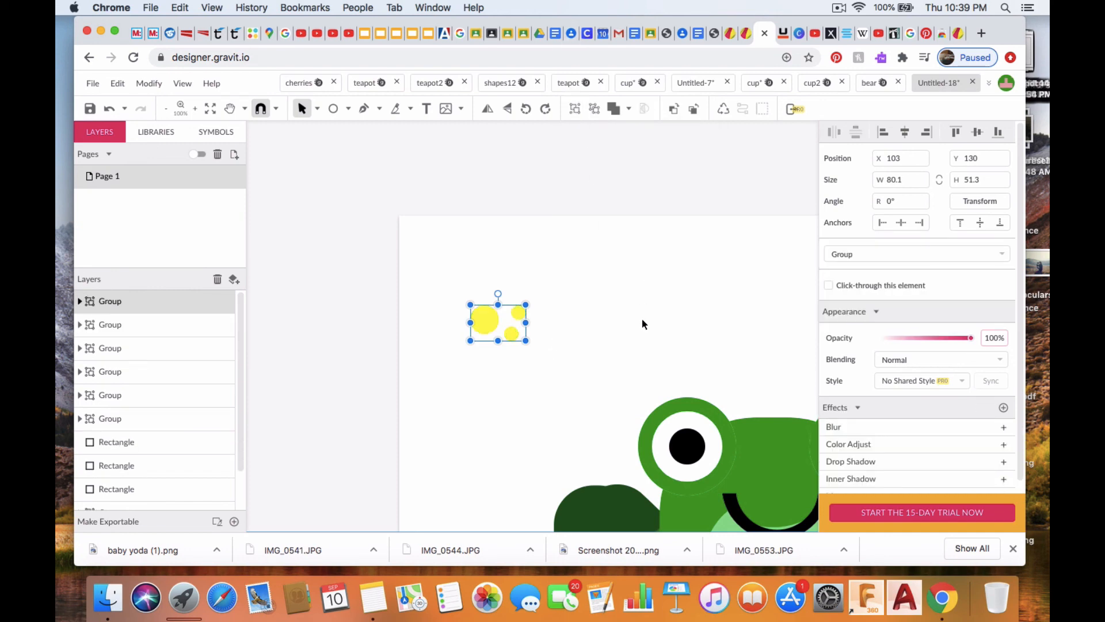
pyautogui.press('super+minus')
pyautogui.press('super+minus')
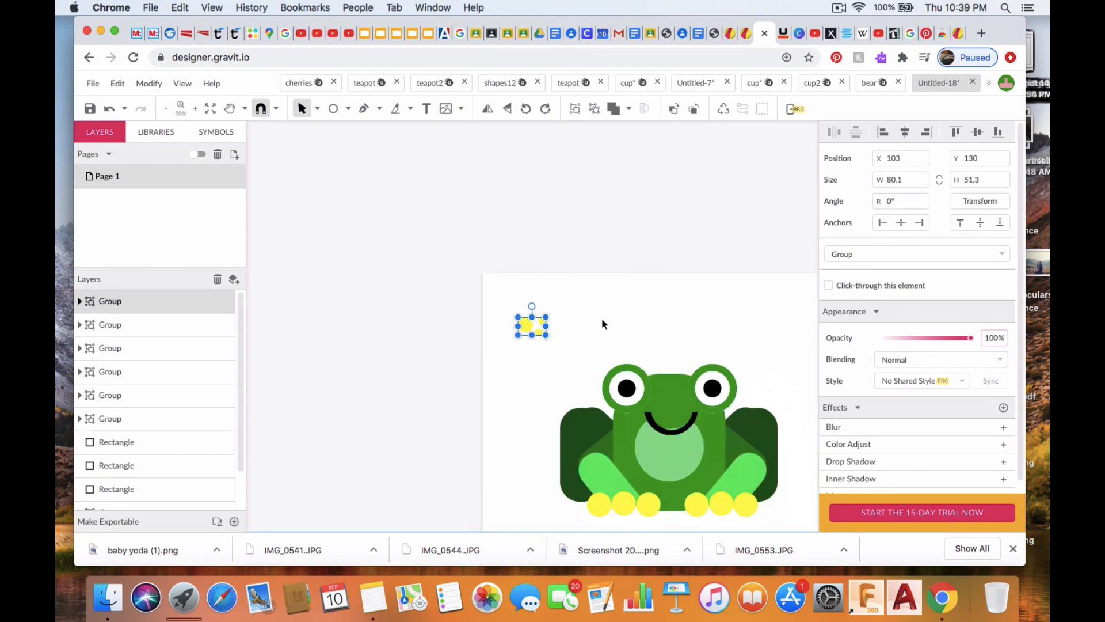
pyautogui.moveTo(534, 324); pyautogui.dragTo(558, 368)
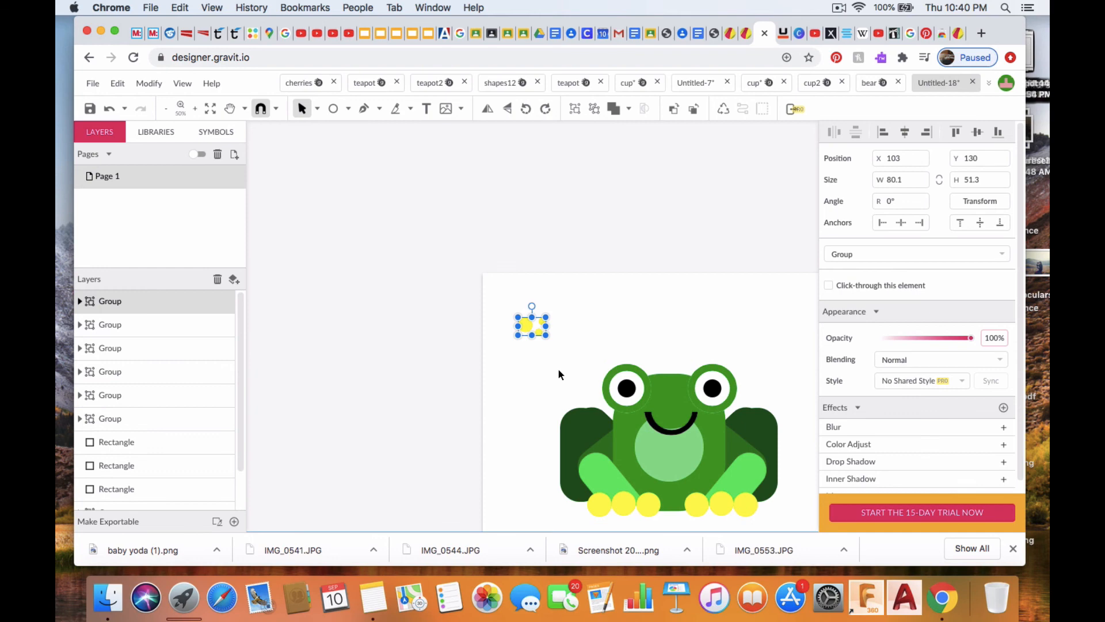
pyautogui.click(588, 312)
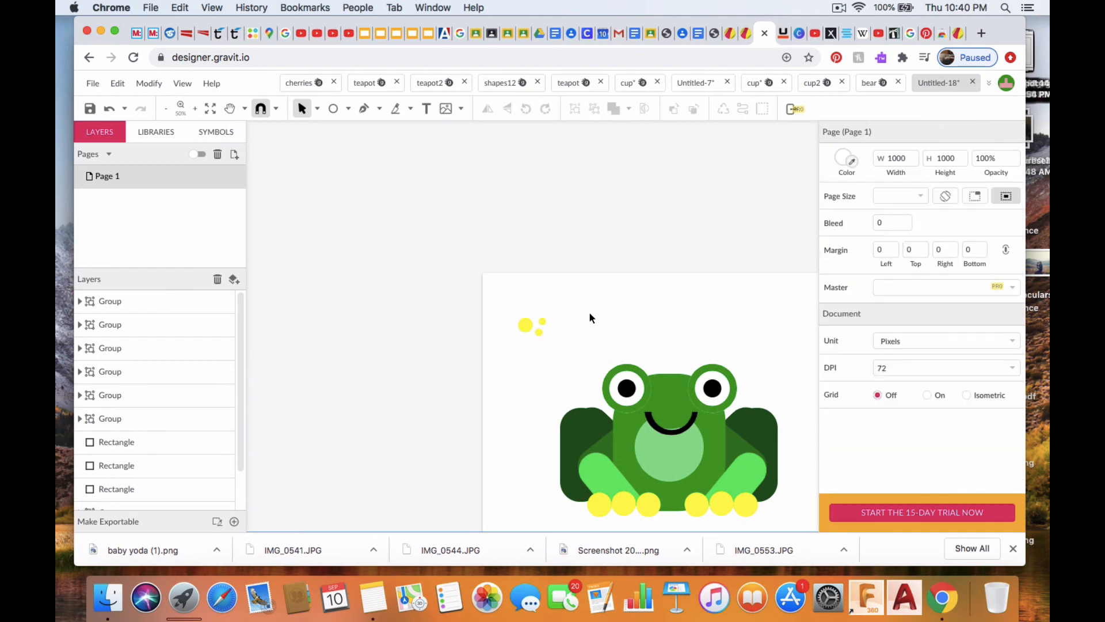
pyautogui.click(528, 328)
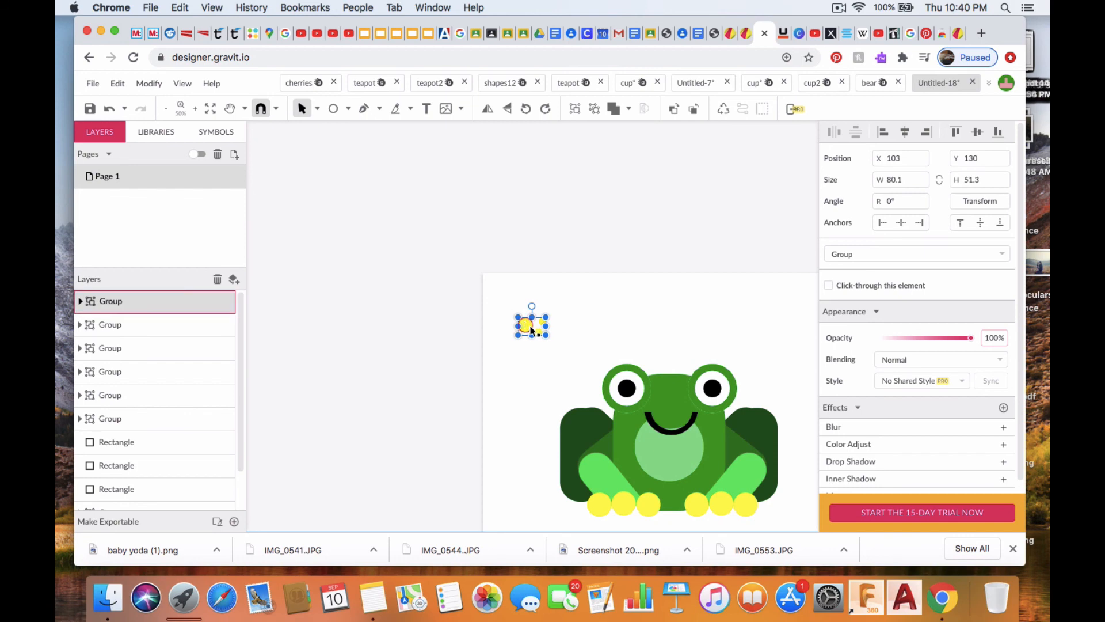
pyautogui.moveTo(531, 329); pyautogui.dragTo(667, 396)
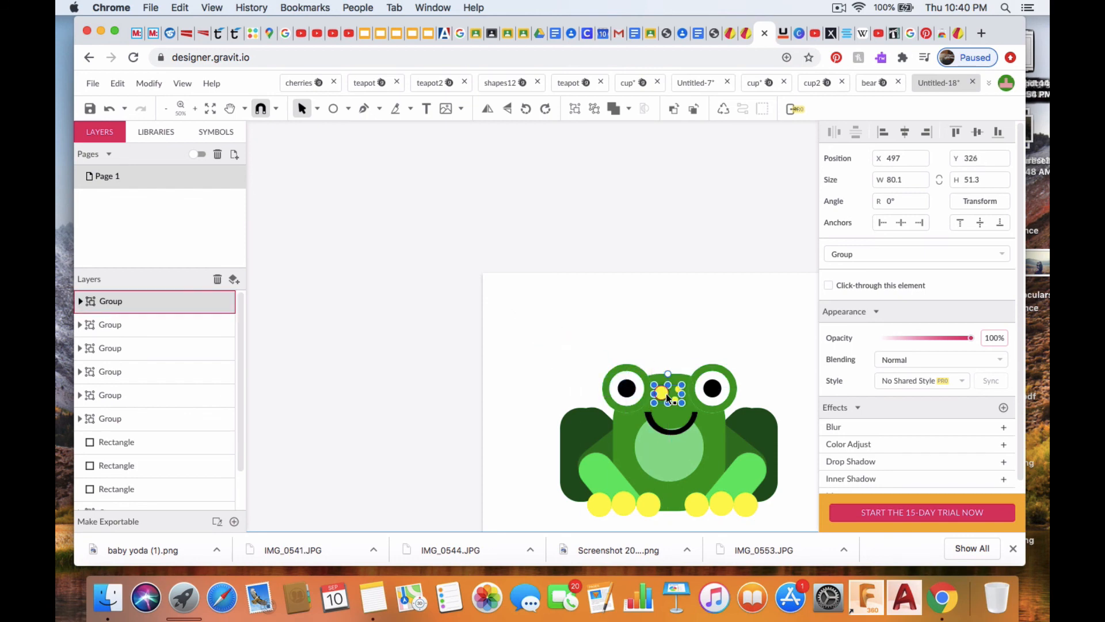
pyautogui.click(693, 332)
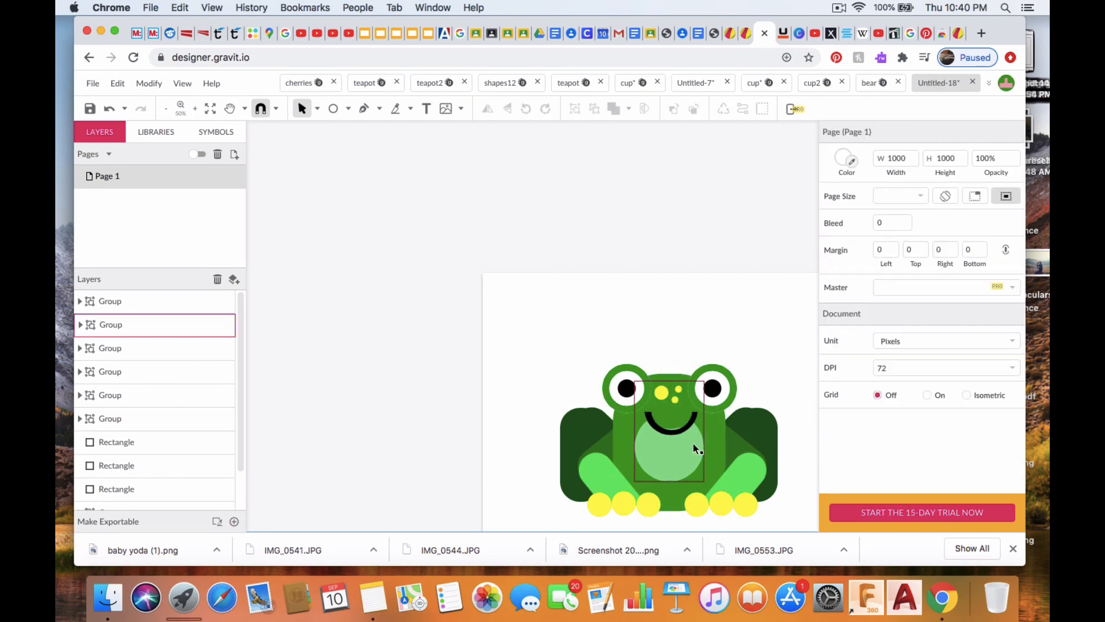
# Group all parts of the frog and shrink the group to 371.9 by 260.8 px
pyautogui.scroll(-5, 693, 443)
pyautogui.hscroll(5, 693, 443)
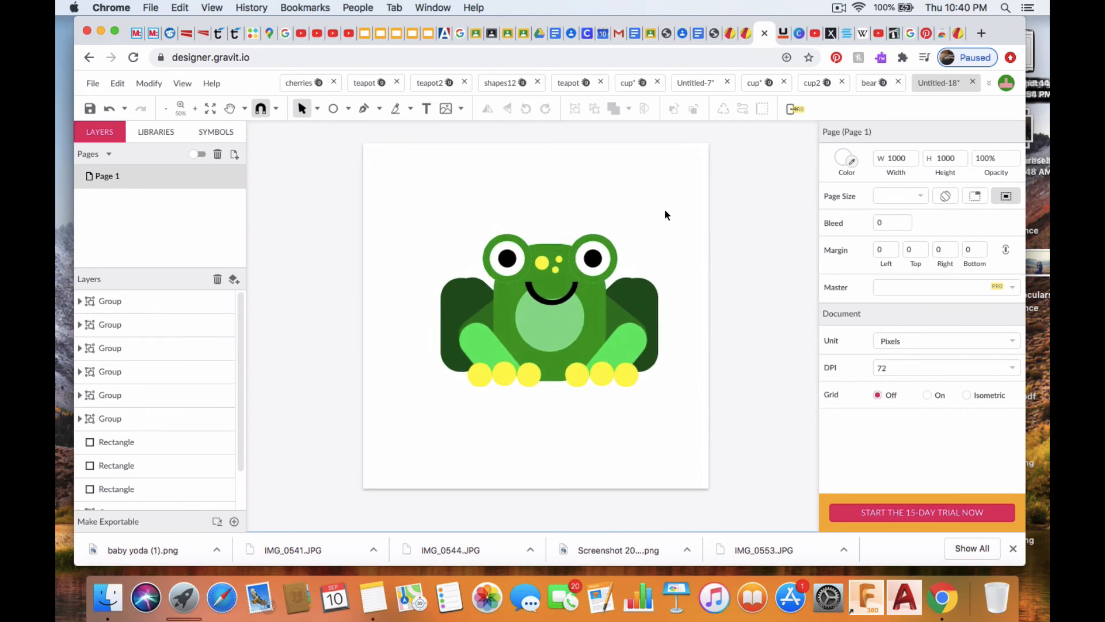
pyautogui.moveTo(665, 209); pyautogui.dragTo(424, 407)
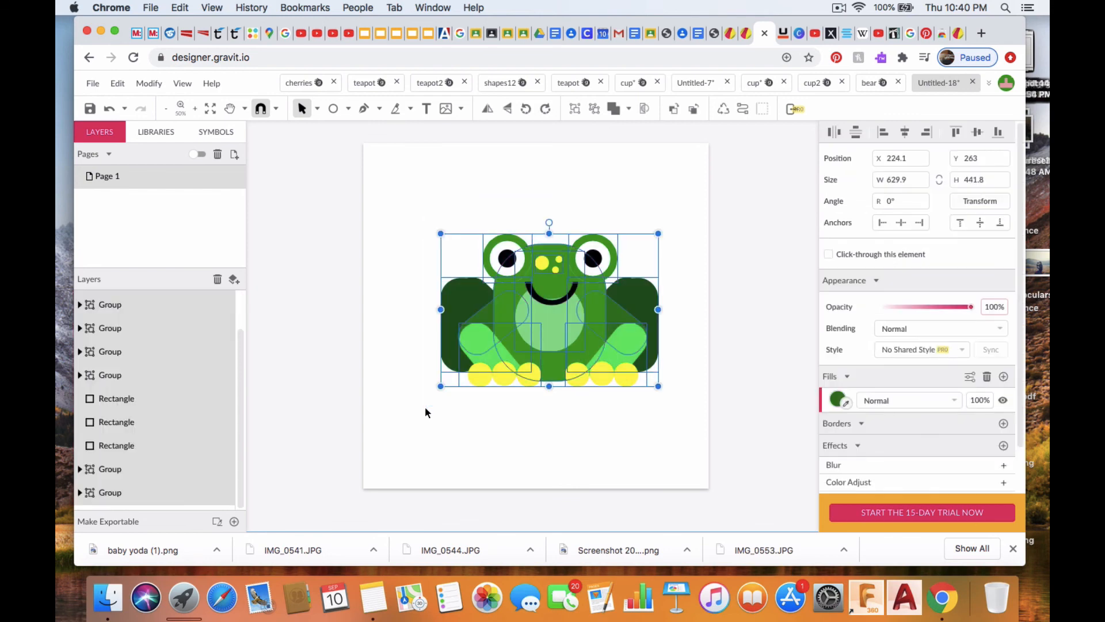
pyautogui.click(575, 110)
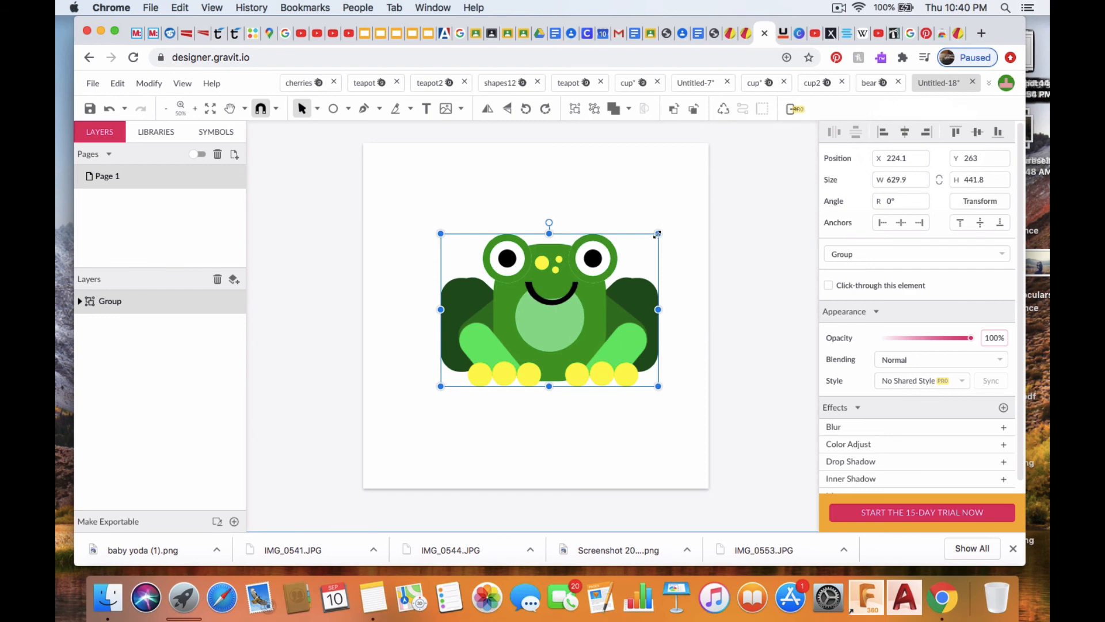
pyautogui.moveTo(658, 234); pyautogui.dragTo(569, 296)
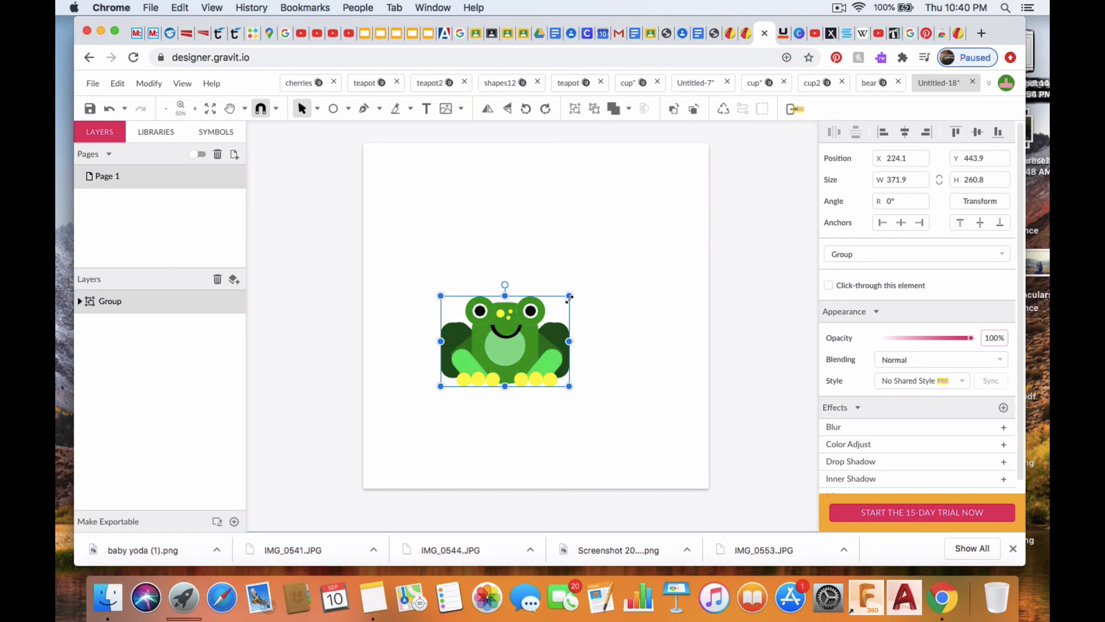
# Duplicate the grouped frog and place the copy directly to the right of the original at the same height
pyautogui.press('super+v')
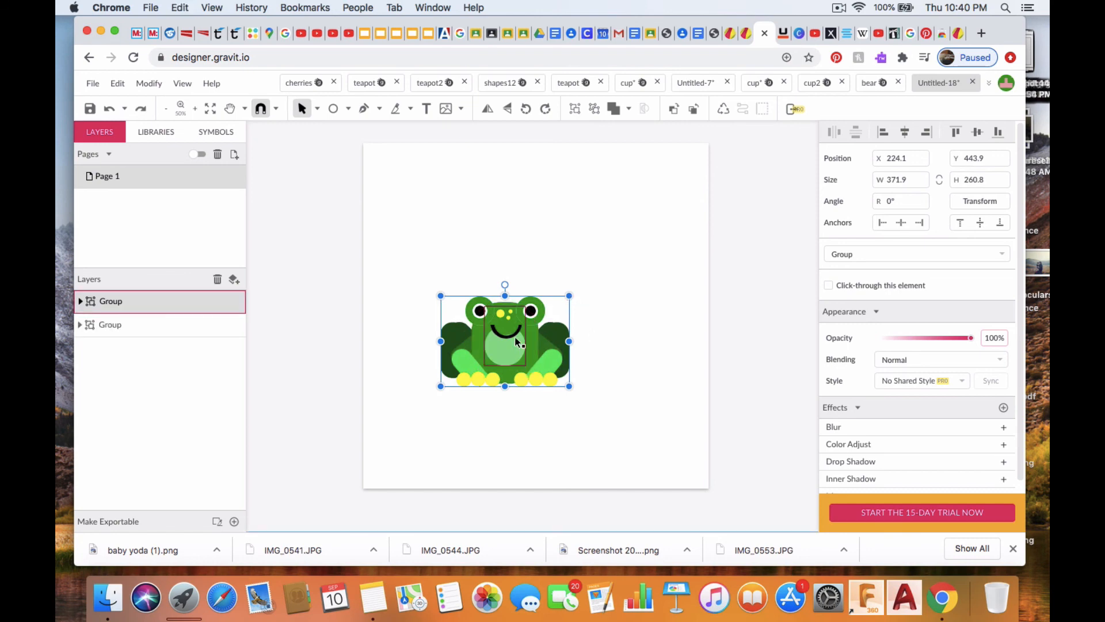
pyautogui.moveTo(515, 340); pyautogui.dragTo(648, 336)
pyautogui.click(618, 424)
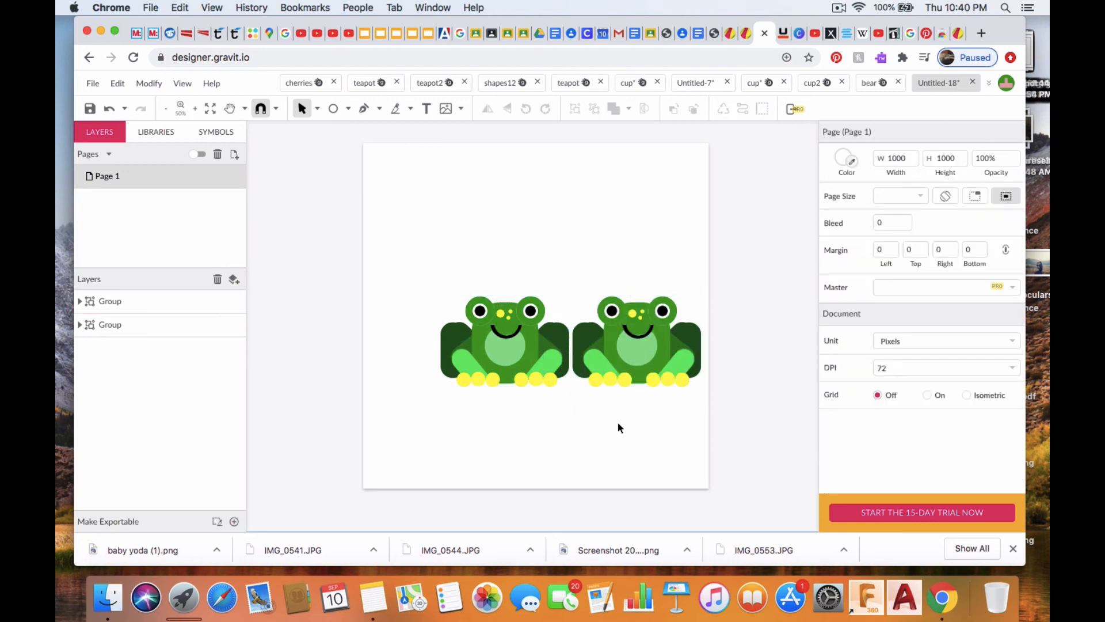